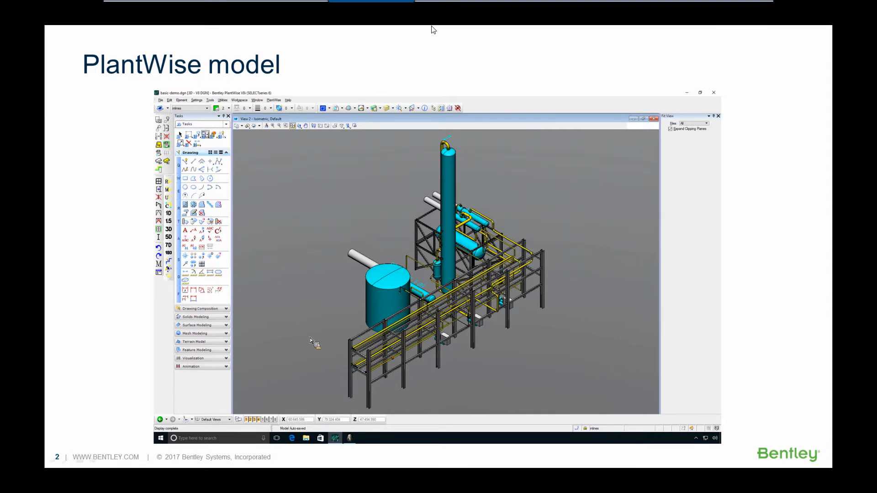
pyautogui.press('Right')
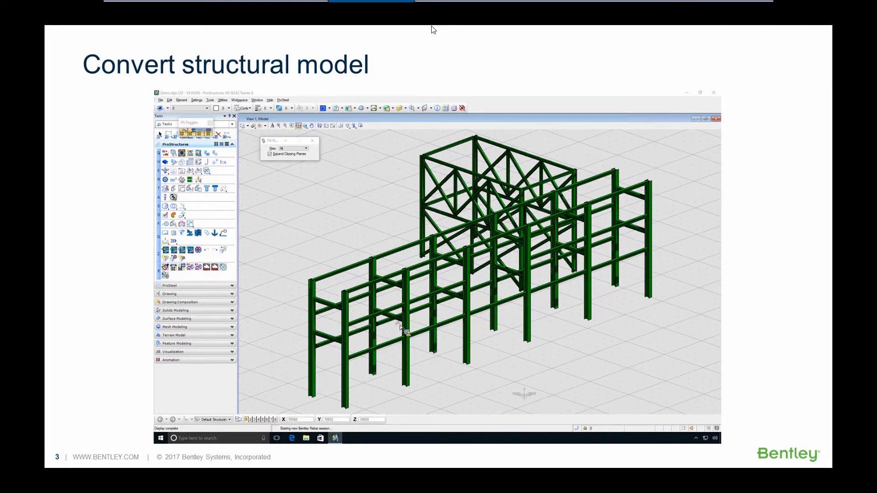
pyautogui.press('Right')
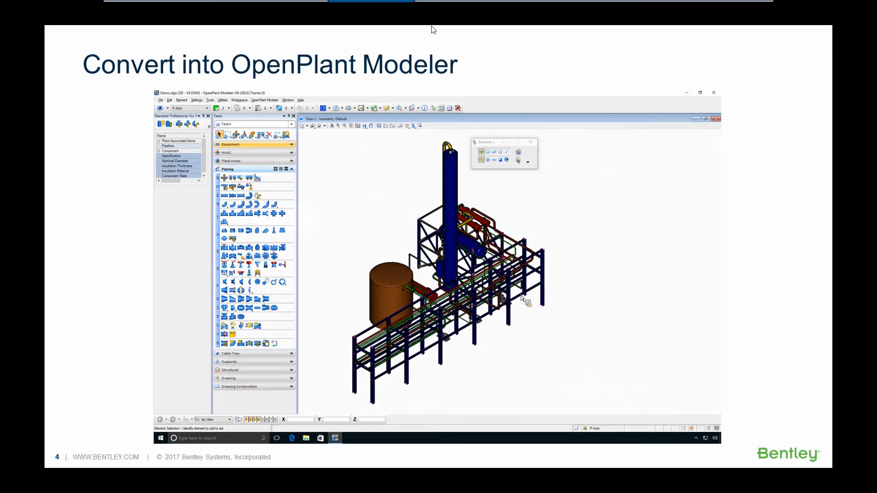
pyautogui.click(433, 30)
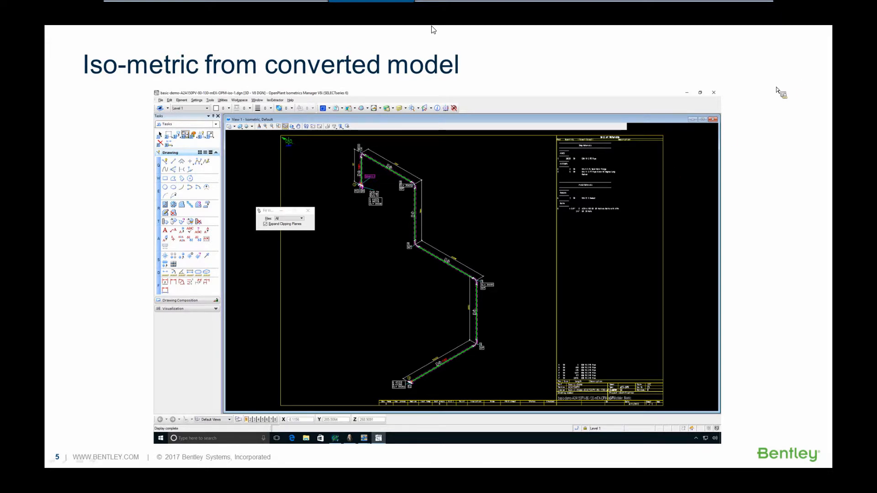
pyautogui.click(433, 30)
pyautogui.click(433, 29)
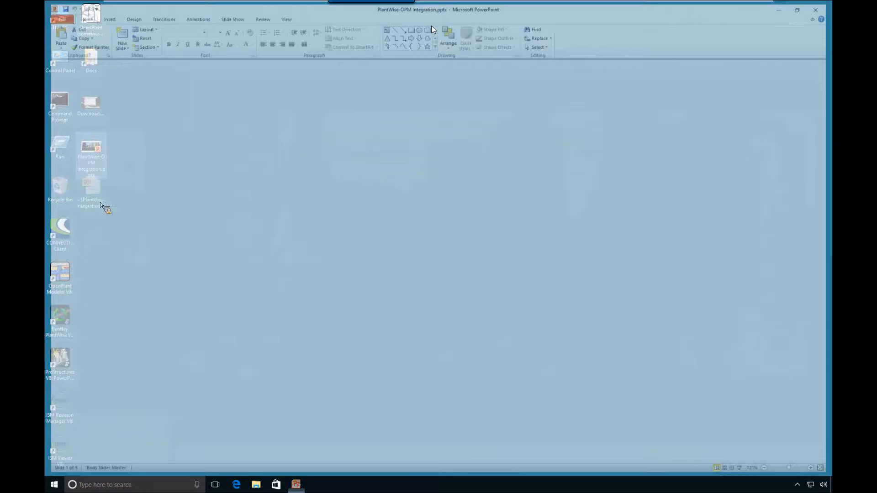
# Start Bentley PlantWise V8i from the desktop and load the Metric-Demo project folder under Demo-Projects
pyautogui.moveTo(101, 205); pyautogui.dragTo(63, 328)
pyautogui.moveTo(63, 328); pyautogui.dragTo(63, 329)
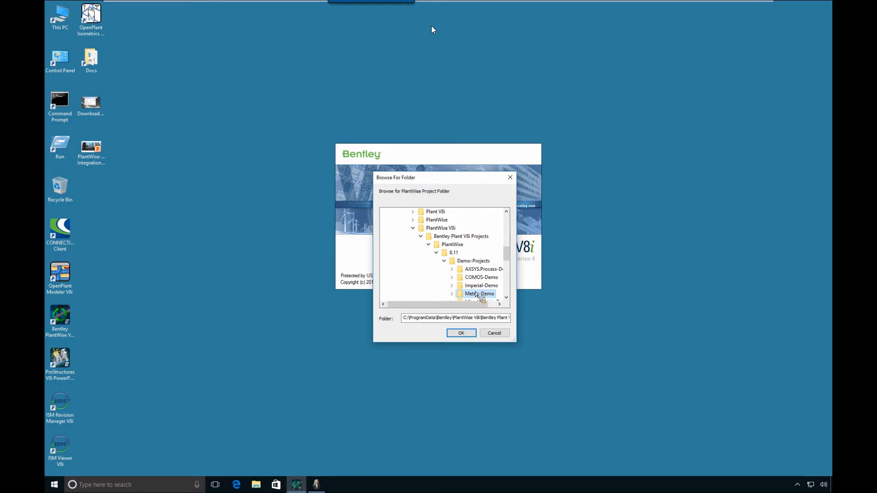
pyautogui.scroll(-1, 476, 279)
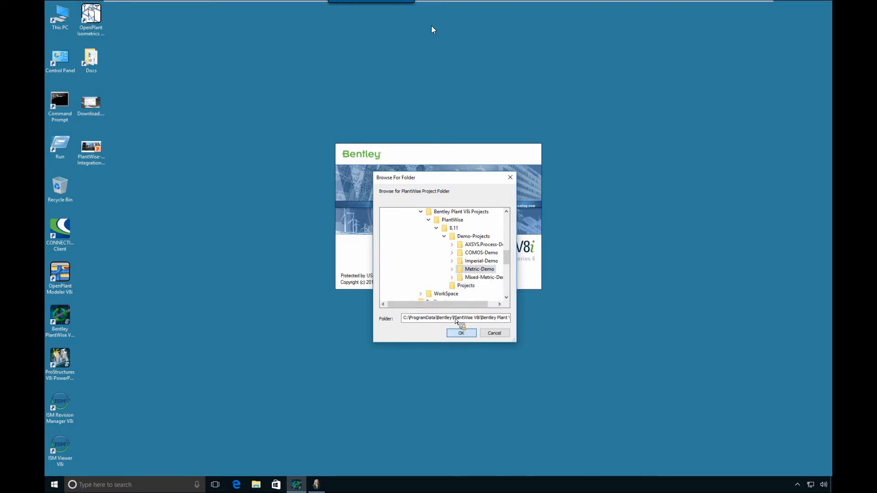
pyautogui.click(461, 333)
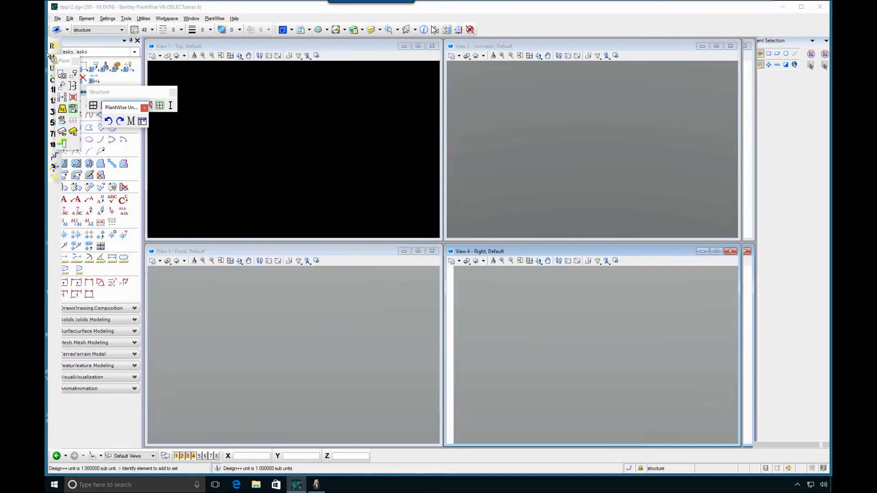
# Dock the floating Structure toolbar and open the basic-demo model
pyautogui.moveTo(122, 93); pyautogui.dragTo(80, 145)
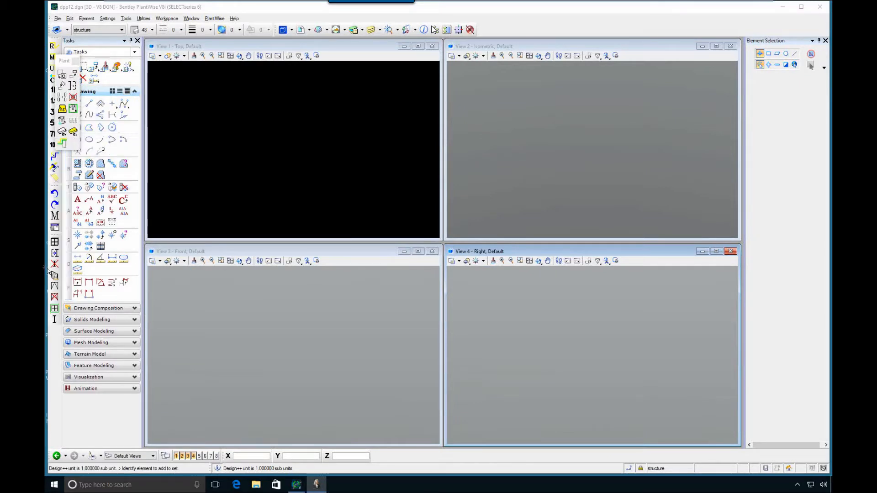
pyautogui.click(215, 18)
pyautogui.moveTo(220, 35)
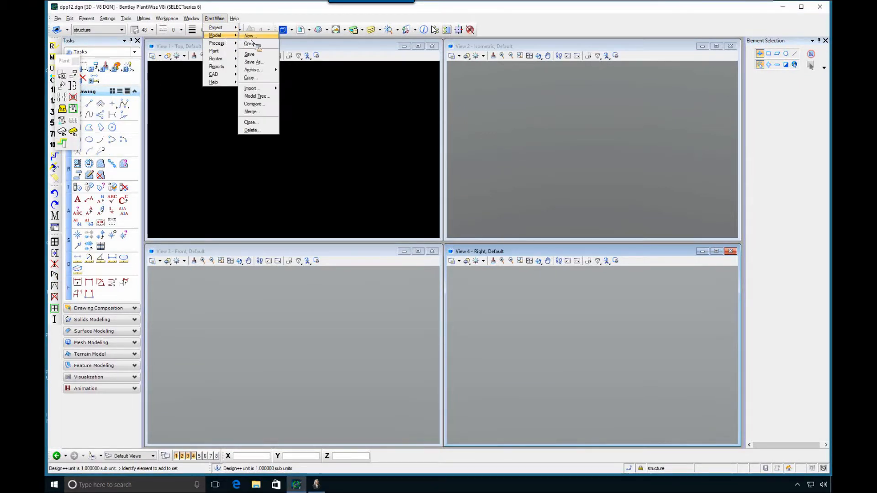
pyautogui.click(253, 44)
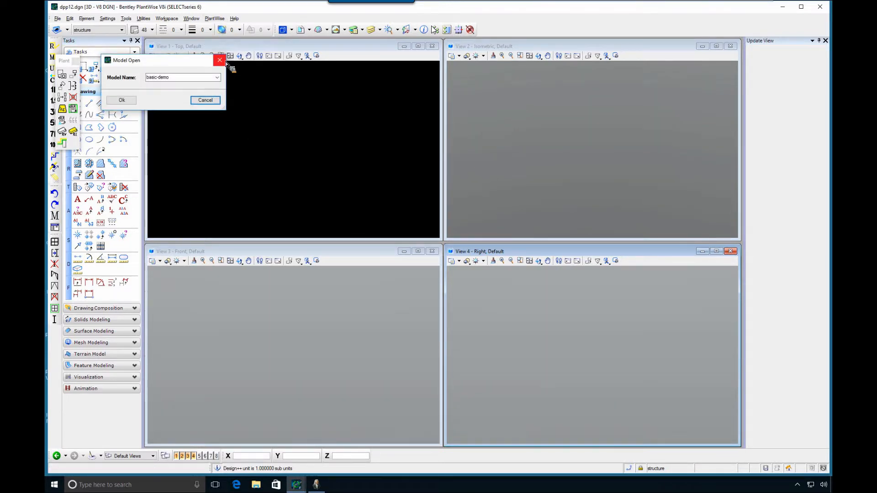
pyautogui.click(120, 100)
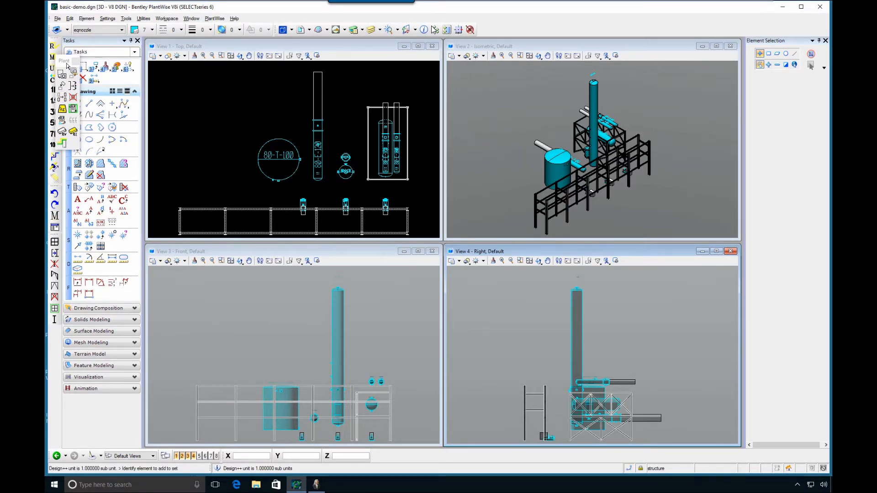
# Route all unrouted pipelines with the default routing options and dismiss the router results summary
pyautogui.click(55, 48)
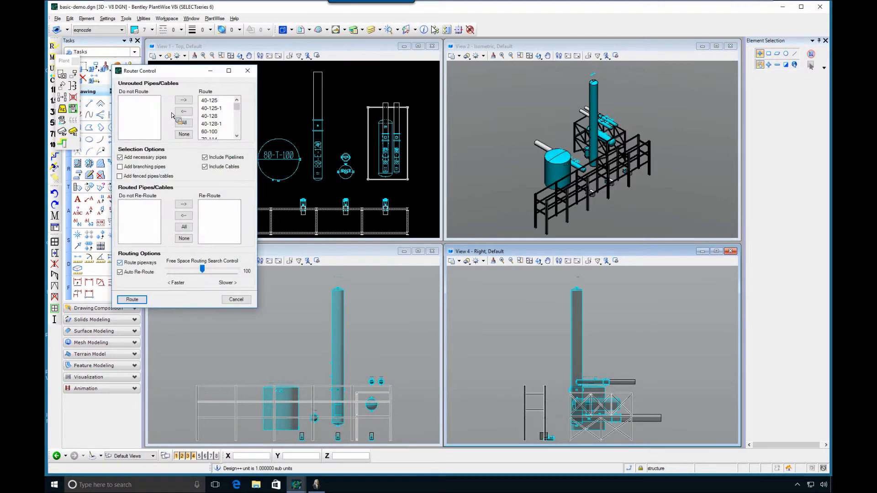
pyautogui.click(131, 299)
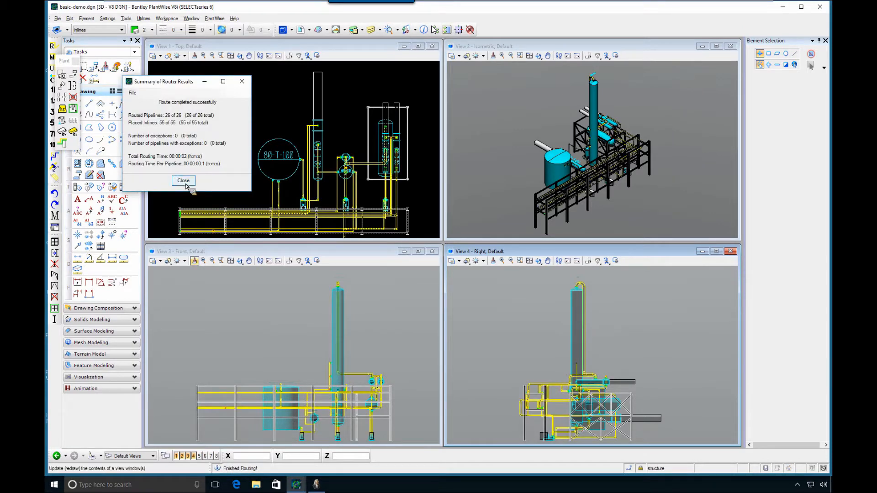
pyautogui.click(185, 179)
# Generate the Bentley-Sample-Model-Cost report with the Report Writer for the routed model
pyautogui.click(215, 18)
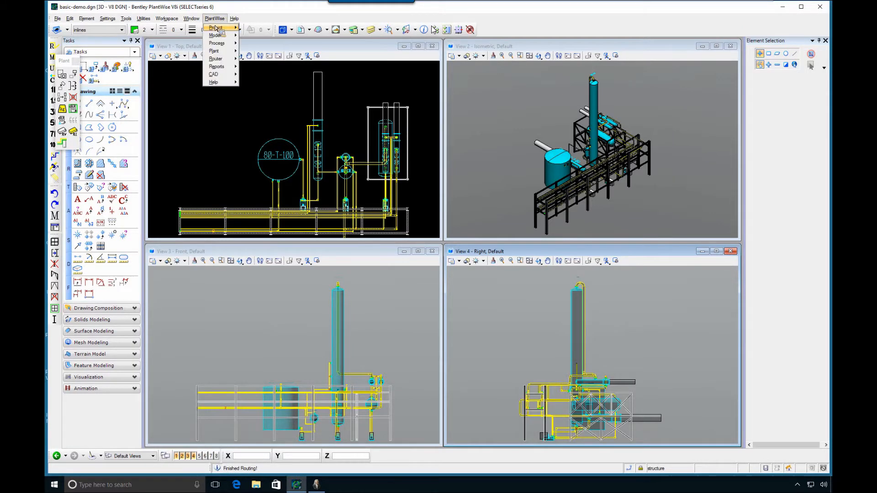
pyautogui.moveTo(227, 67)
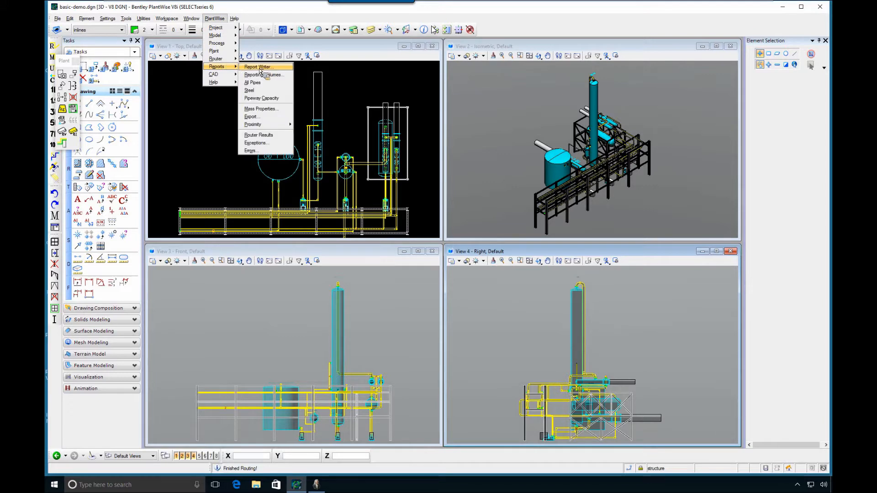
pyautogui.click(259, 68)
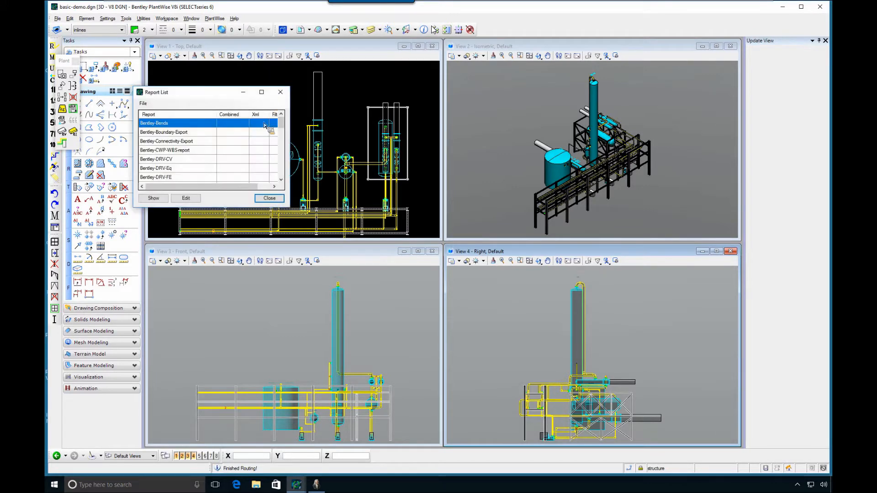
pyautogui.scroll(-2, 191, 151)
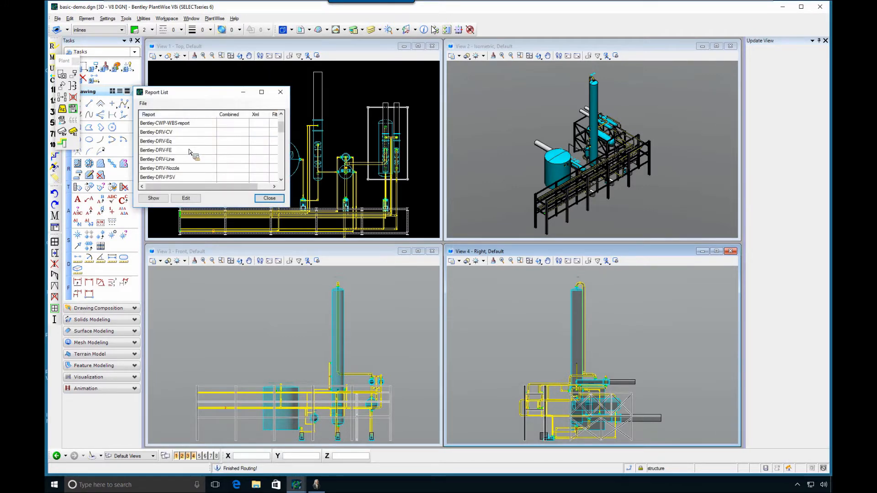
pyautogui.scroll(-1, 191, 152)
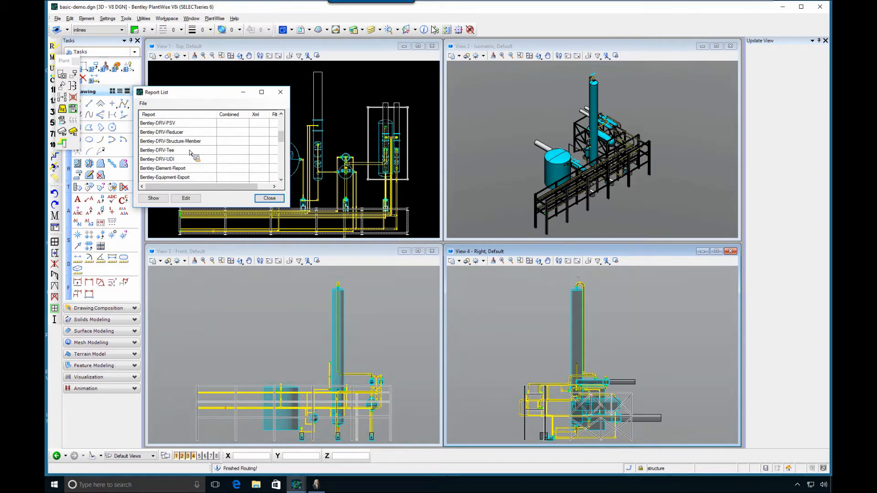
pyautogui.scroll(-1, 191, 153)
pyautogui.scroll(-4, 191, 152)
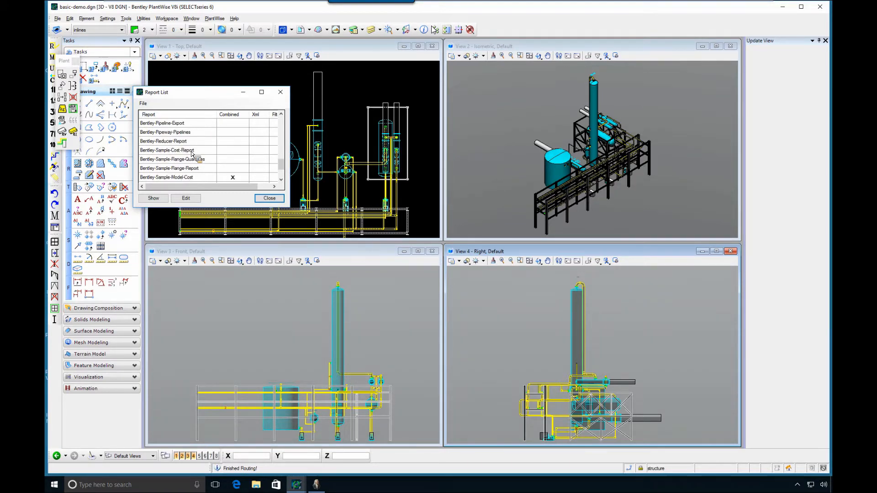
pyautogui.click(223, 152)
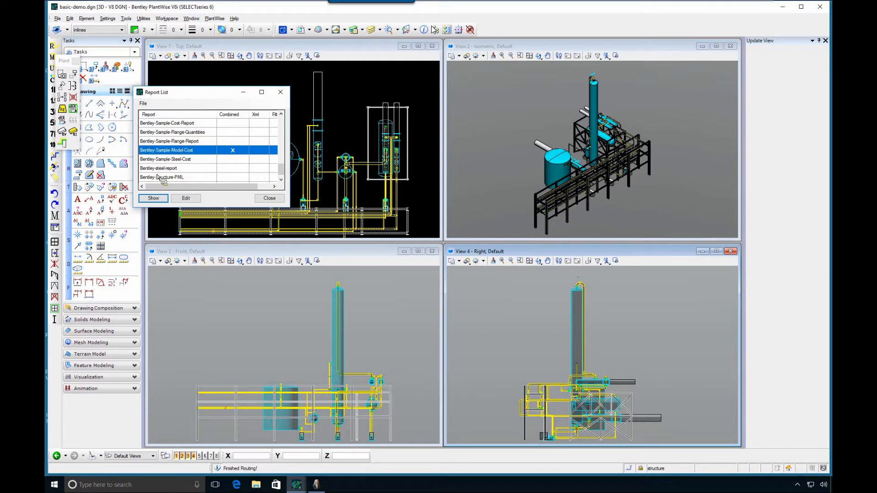
pyautogui.click(155, 200)
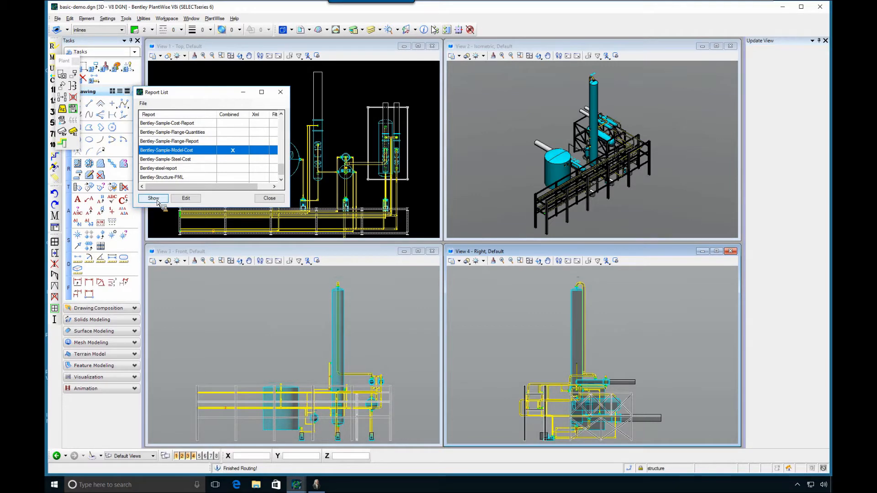
pyautogui.click(157, 202)
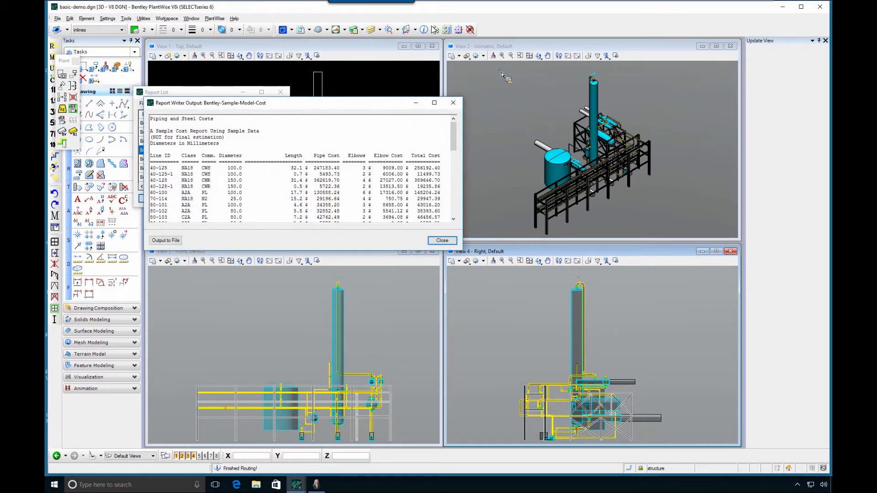
# Move the cost report clear of the top view, close the report list and highlight the report's total model cost
pyautogui.moveTo(260, 103); pyautogui.dragTo(635, 22)
pyautogui.click(272, 200)
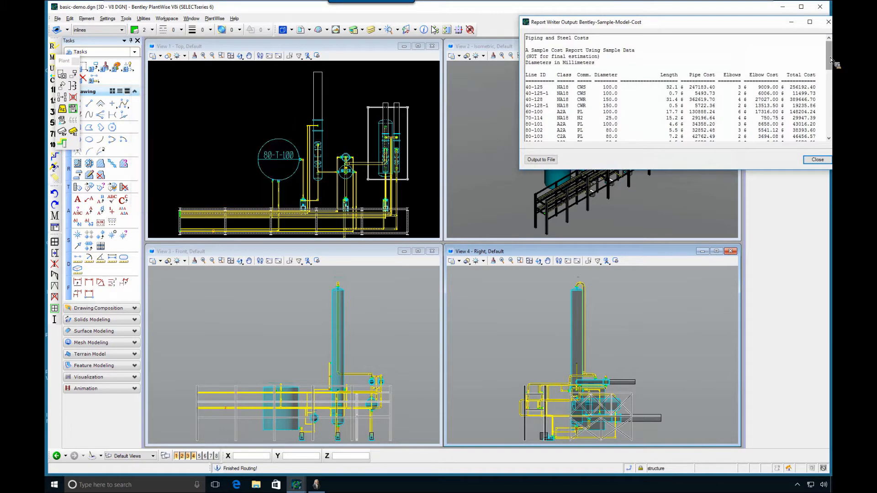
pyautogui.click(829, 126)
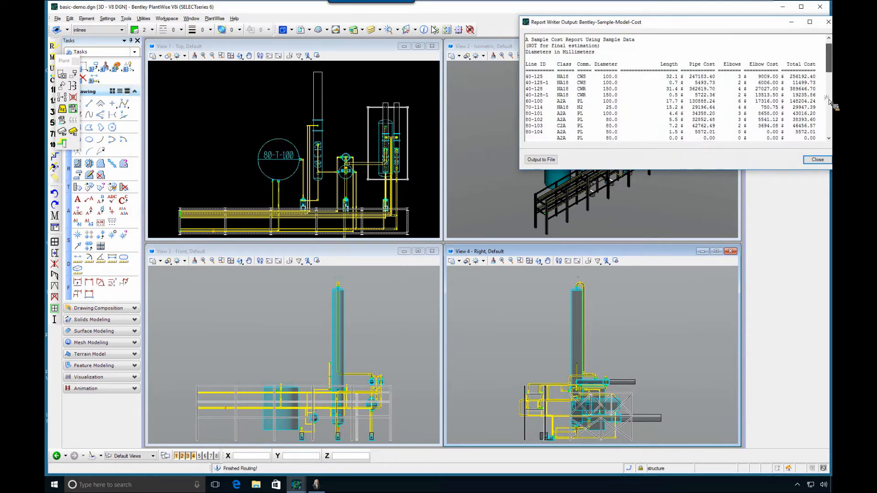
pyautogui.click(829, 126)
pyautogui.moveTo(595, 139); pyautogui.dragTo(623, 139)
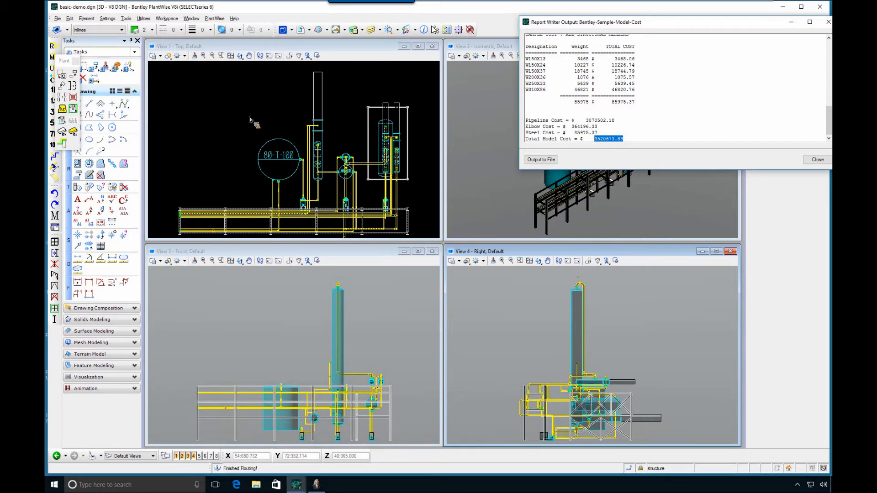
# Move tank 80-T-100 in the top view along negative X, farther away from the tall column
pyautogui.click(225, 48)
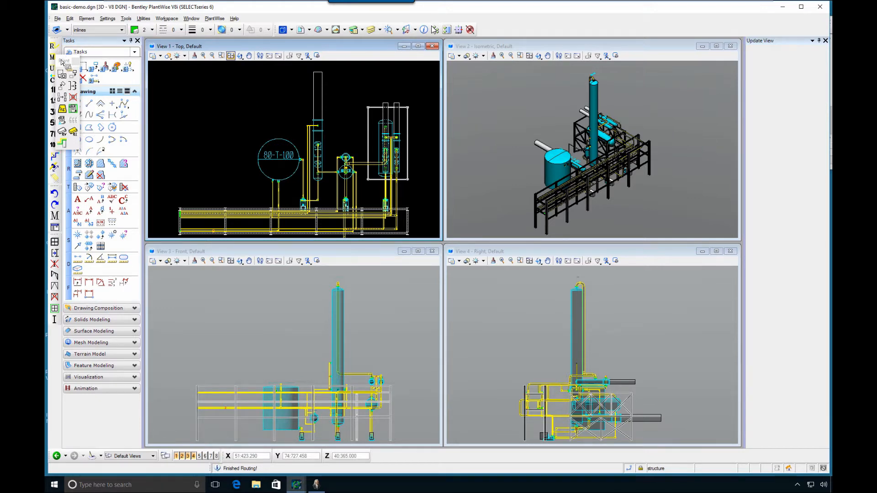
pyautogui.click(72, 73)
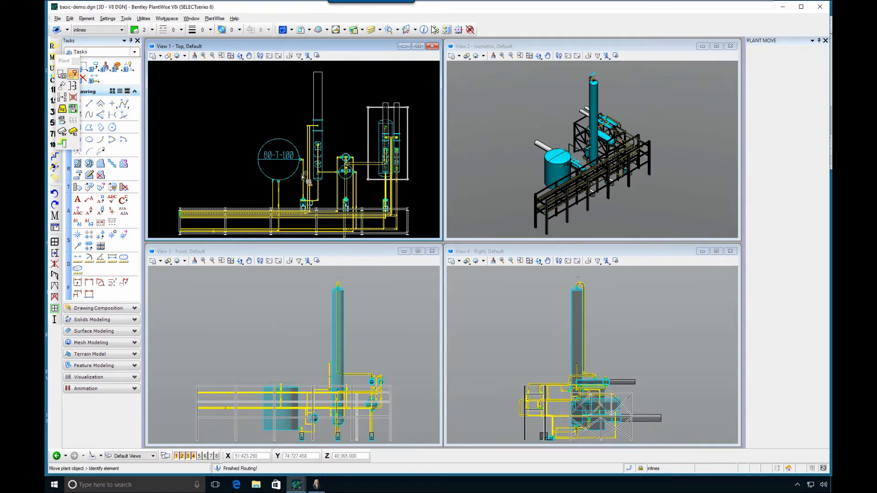
pyautogui.click(280, 164)
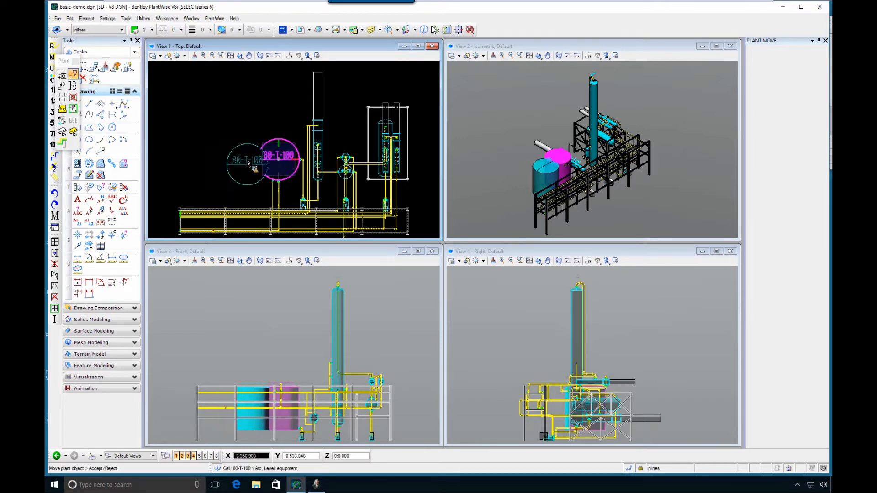
pyautogui.click(247, 163)
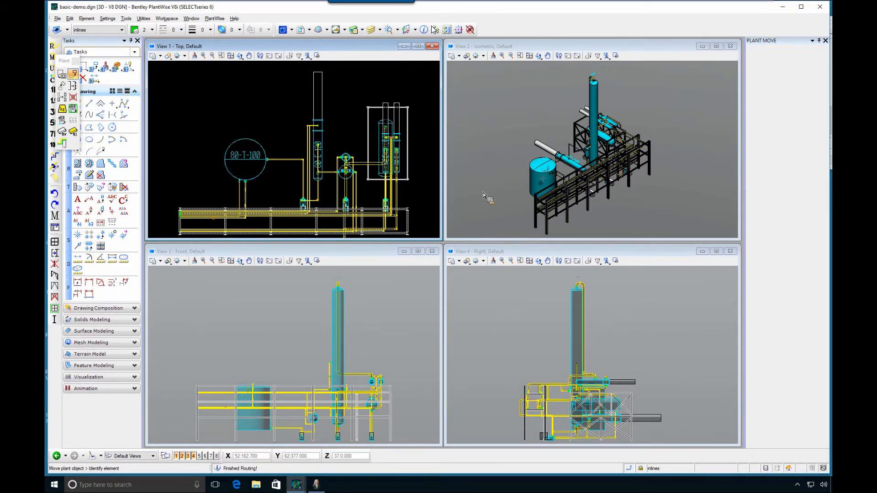
# Generate a new Bentley-Sample-Model-Cost report for the model with the relocated tank
pyautogui.click(214, 18)
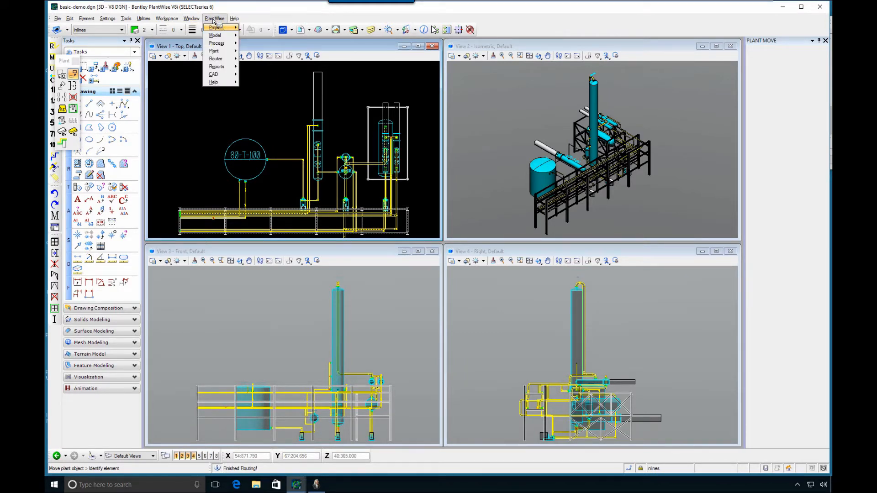
pyautogui.moveTo(222, 59)
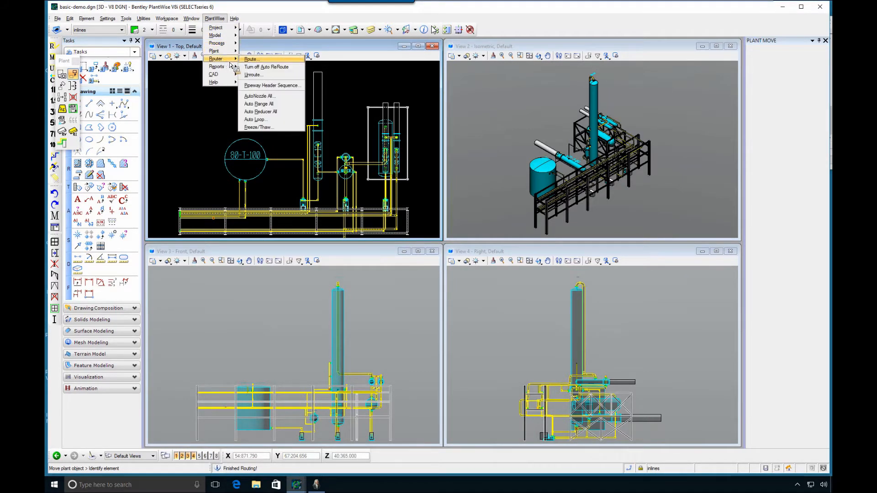
pyautogui.click(258, 67)
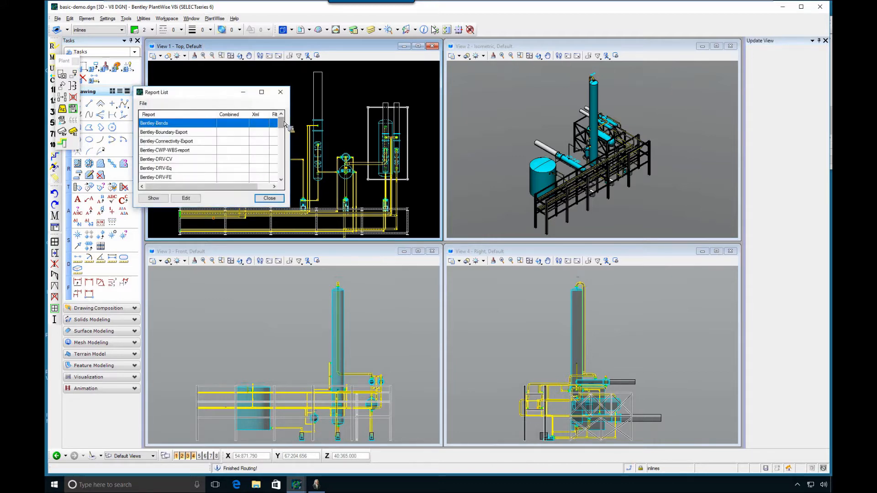
pyautogui.moveTo(281, 123); pyautogui.dragTo(286, 170)
pyautogui.click(185, 141)
pyautogui.click(153, 198)
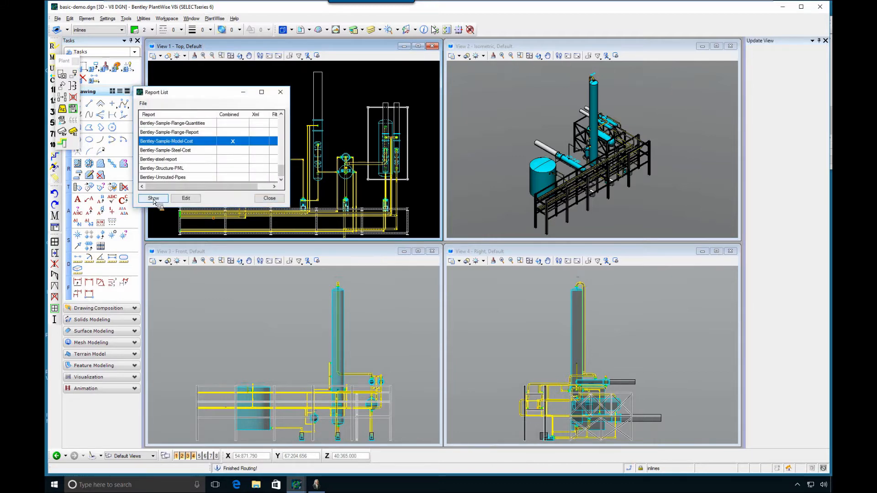
# Highlight the total model cost in the new report and bring back the first report to compare both totals
pyautogui.moveTo(224, 22); pyautogui.dragTo(461, 226)
pyautogui.moveTo(604, 248); pyautogui.dragTo(603, 330)
pyautogui.doubleClick(399, 338)
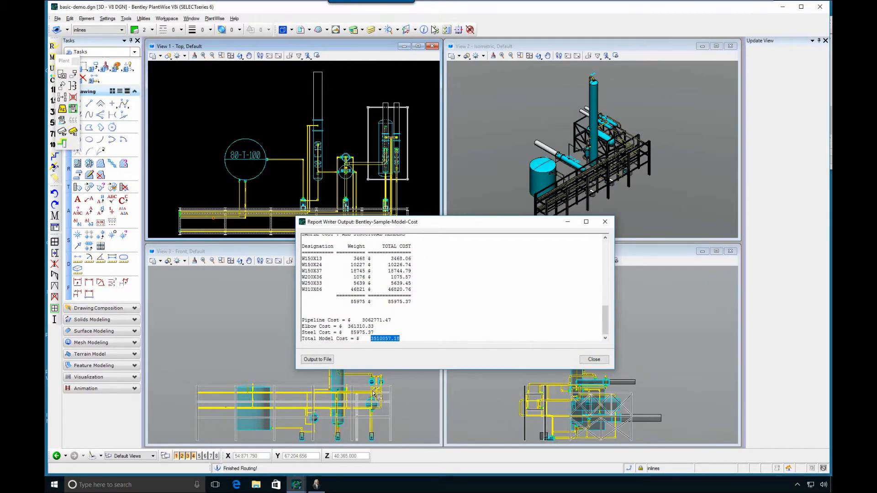
pyautogui.click(296, 484)
pyautogui.click(342, 458)
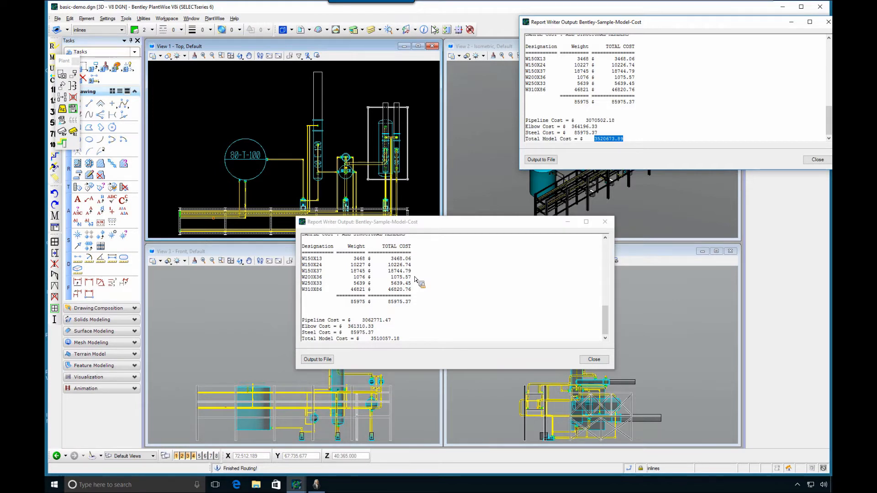
# Highlight the first report's total model cost for comparison, and close both cost reports
pyautogui.doubleClick(383, 339)
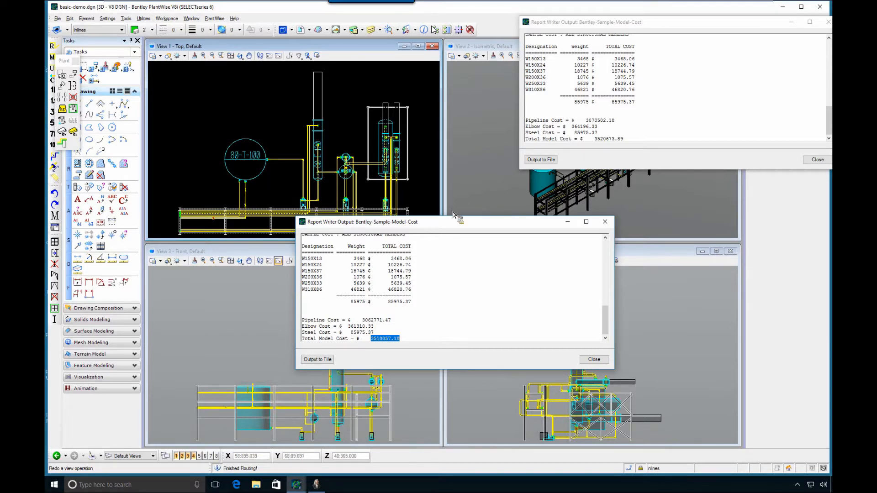
pyautogui.click(605, 221)
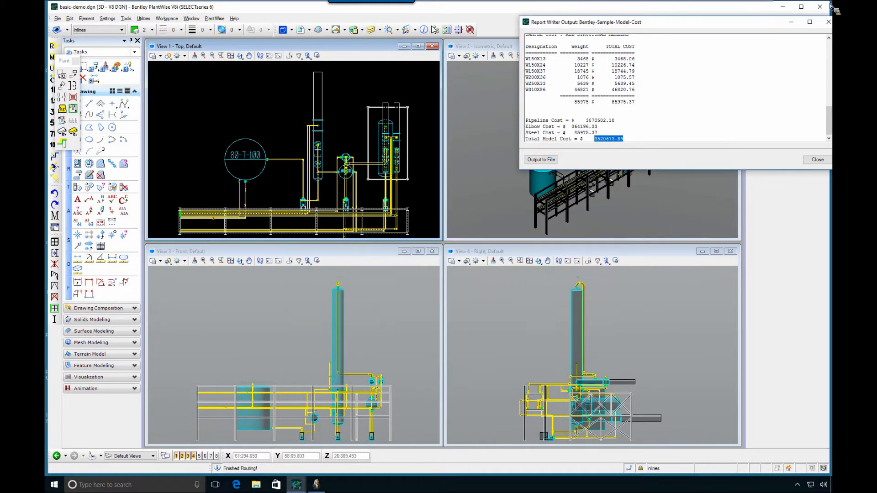
pyautogui.click(829, 23)
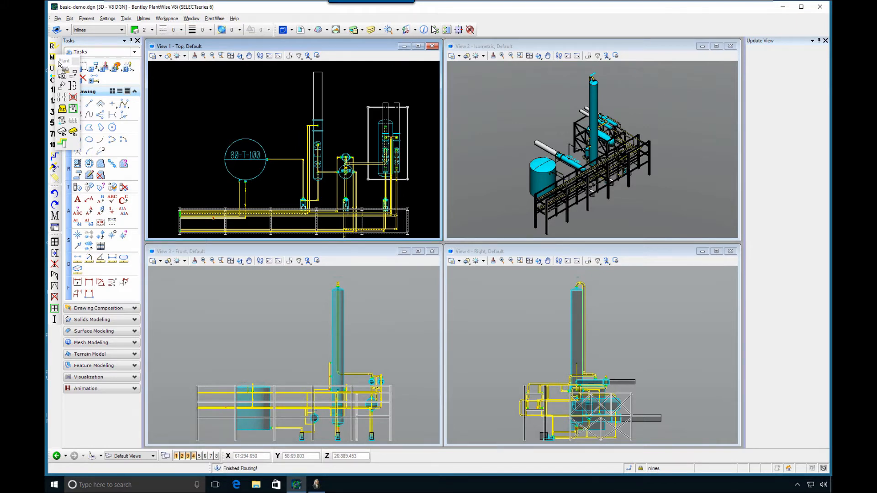
# Dock the floating Plant toolbar beside the drawing tools and activate Element Selection to inspect the routed pipelines
pyautogui.moveTo(59, 82); pyautogui.dragTo(54, 79)
pyautogui.click(83, 67)
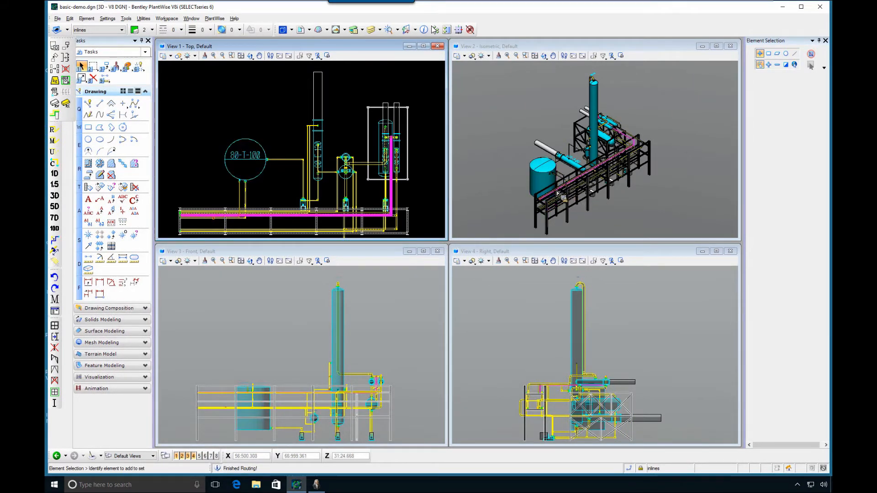
pyautogui.moveTo(558, 194)
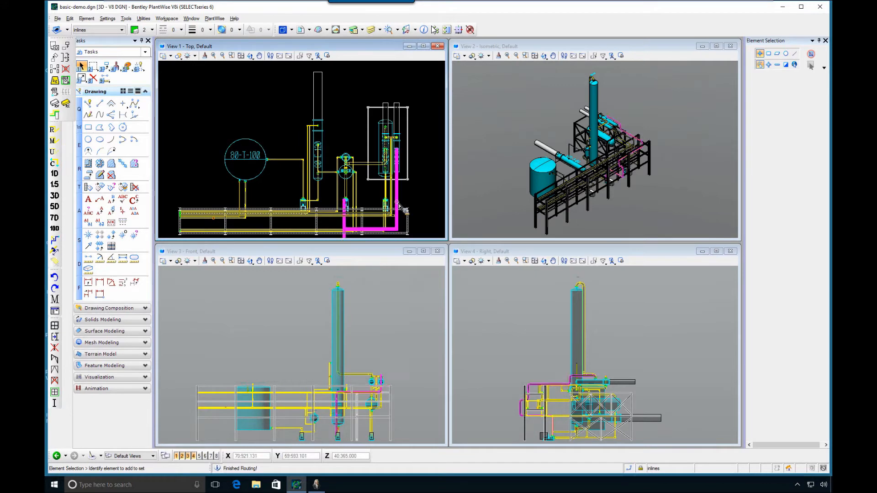
# Save the basic-demo PlantWise model and close it
pyautogui.click(215, 19)
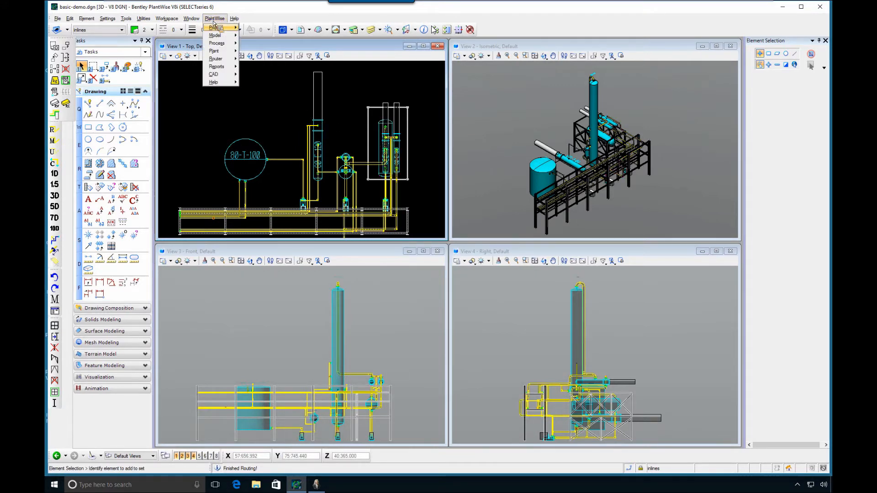
pyautogui.moveTo(220, 37)
pyautogui.click(249, 54)
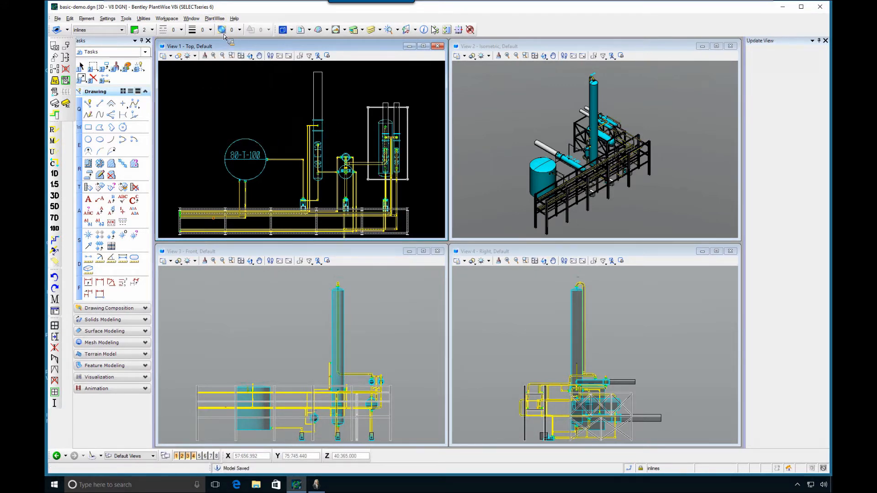
pyautogui.click(214, 19)
pyautogui.moveTo(217, 35)
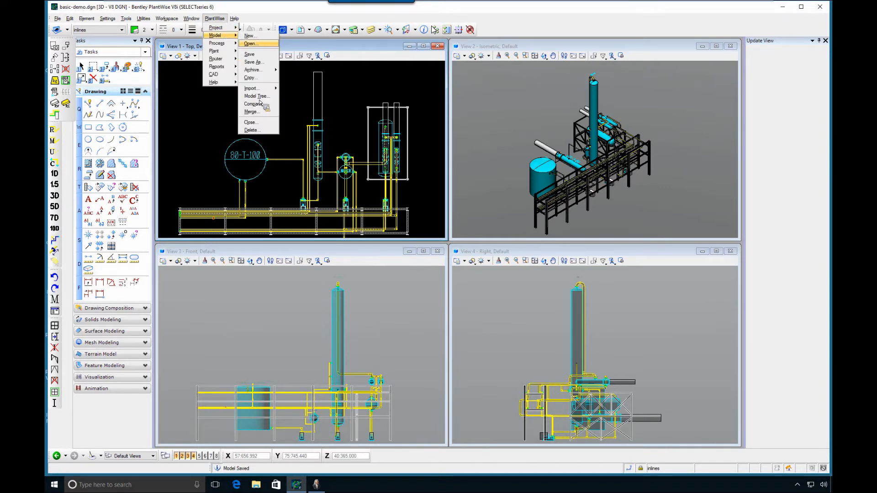
pyautogui.click(258, 124)
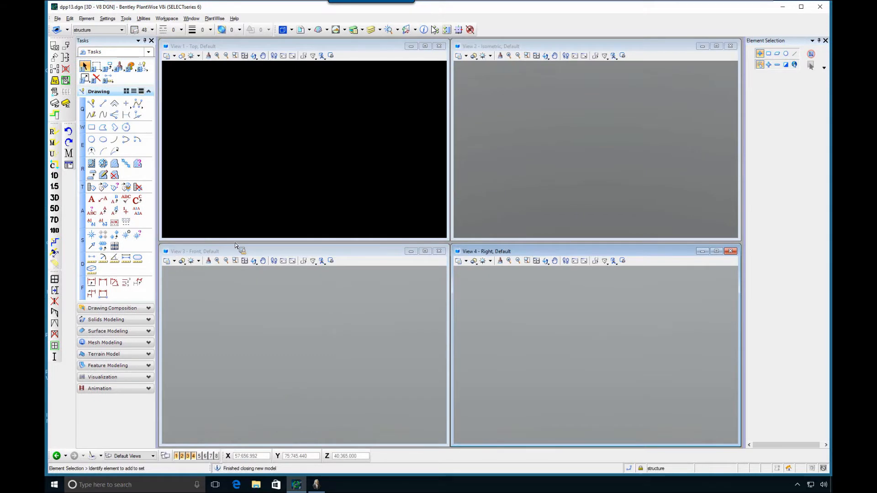
# Open the project's Data Table Editor and start updating the OpenPlant Modeler tables
pyautogui.click(214, 18)
pyautogui.moveTo(219, 28)
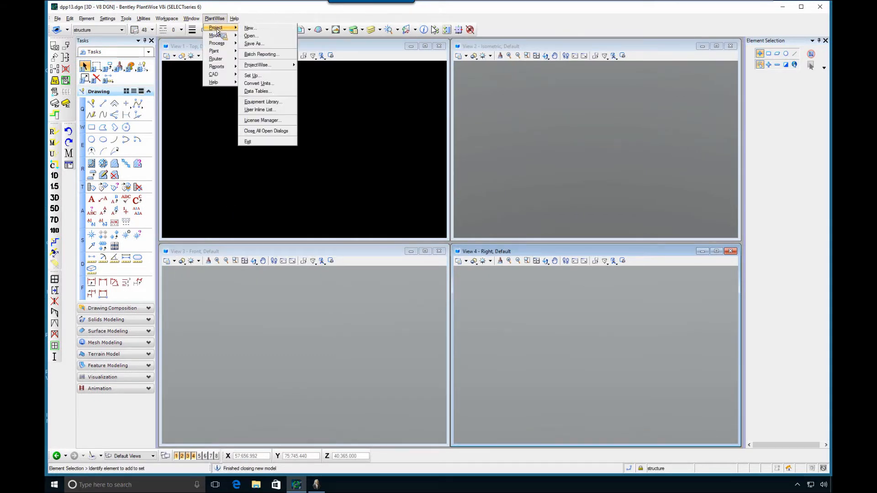
pyautogui.click(264, 91)
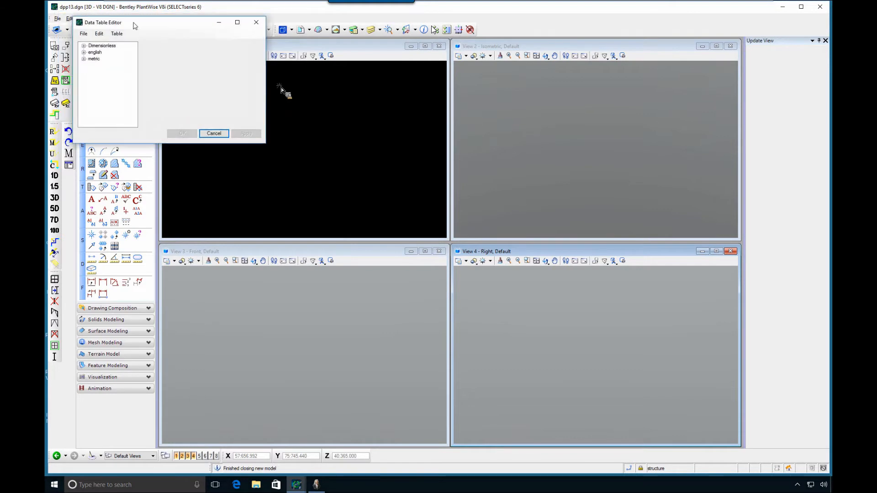
pyautogui.click(271, 102)
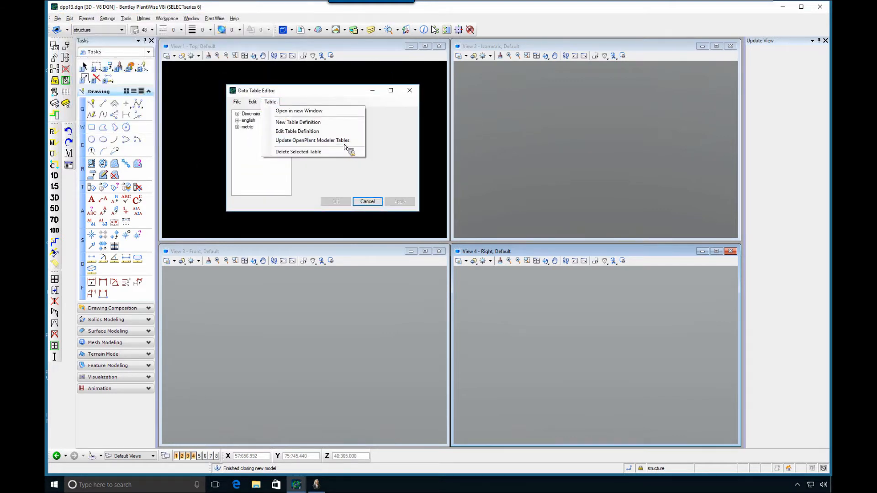
pyautogui.click(299, 146)
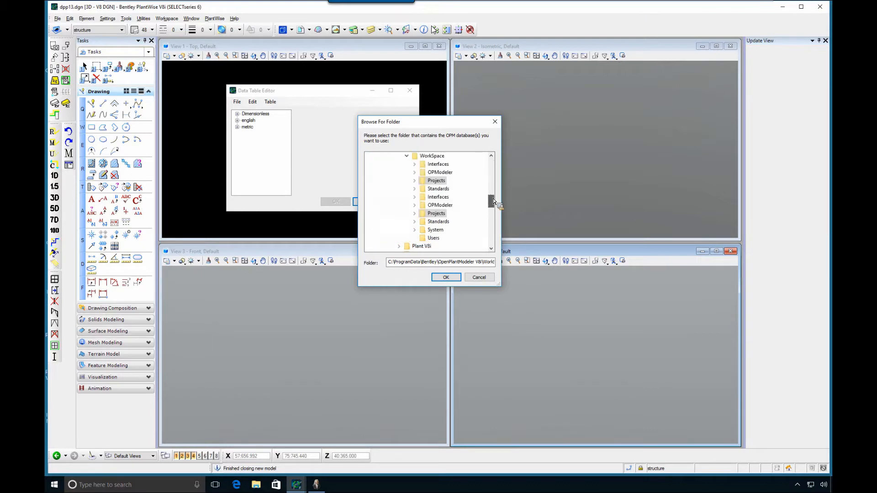
# Choose the Specs Databases folder in the OPModeler_Metric project's DataSet as the OPM database source
pyautogui.moveTo(493, 203); pyautogui.dragTo(494, 199)
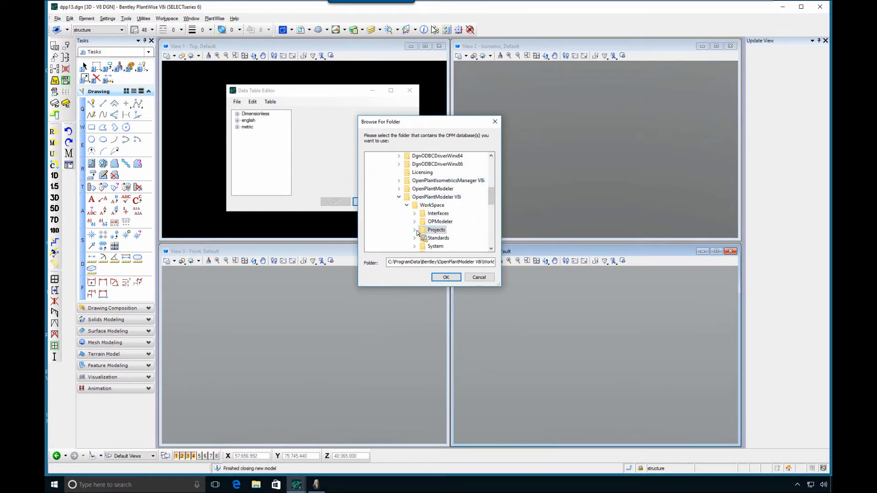
pyautogui.click(415, 230)
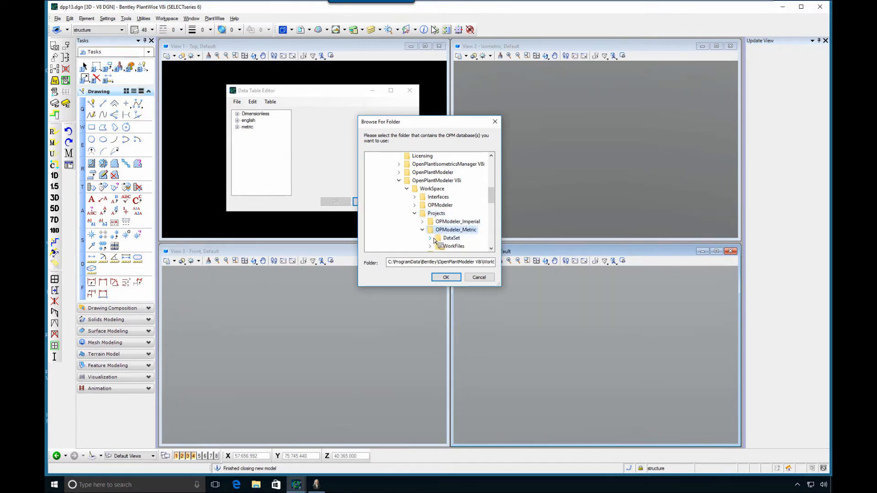
pyautogui.doubleClick(436, 240)
pyautogui.scroll(-1, 452, 174)
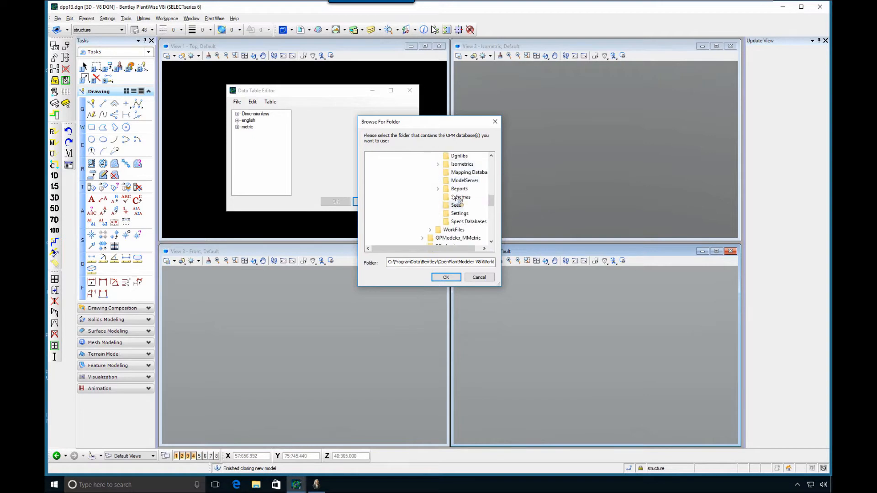
pyautogui.click(456, 222)
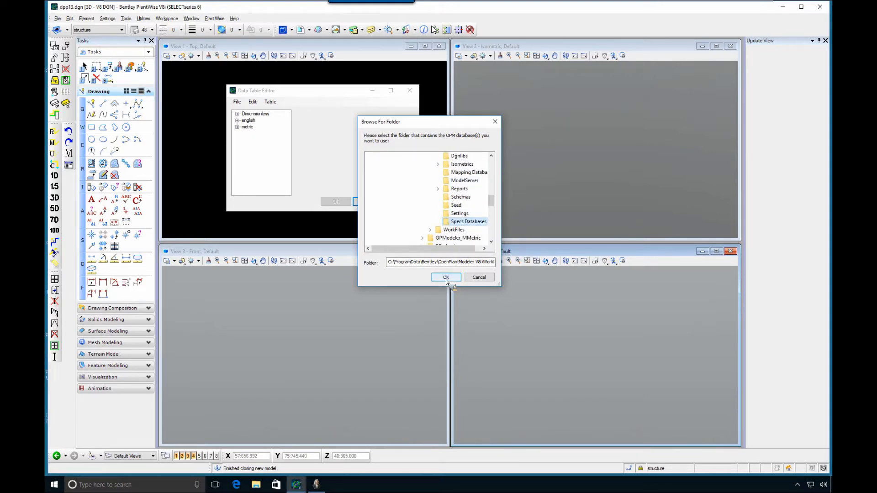
pyautogui.click(447, 279)
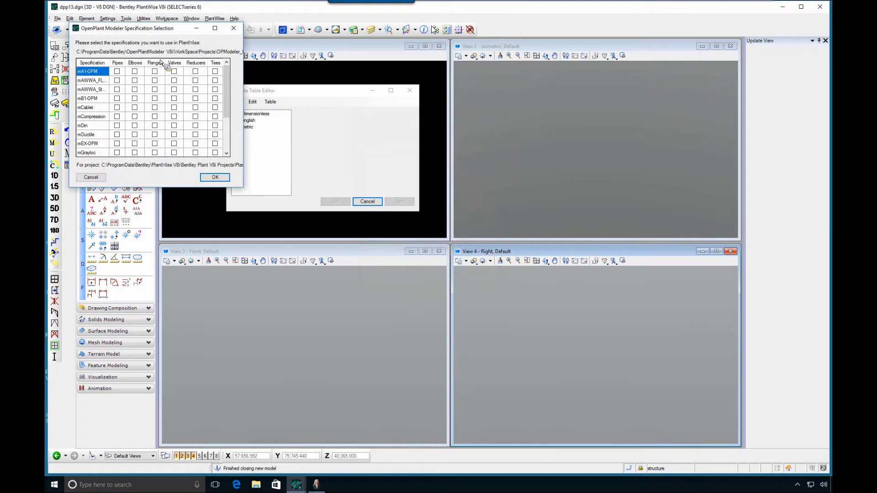
# Select all component types of the mEX-OPM specification and update the OPM data tables with them
pyautogui.moveTo(145, 31); pyautogui.dragTo(384, 89)
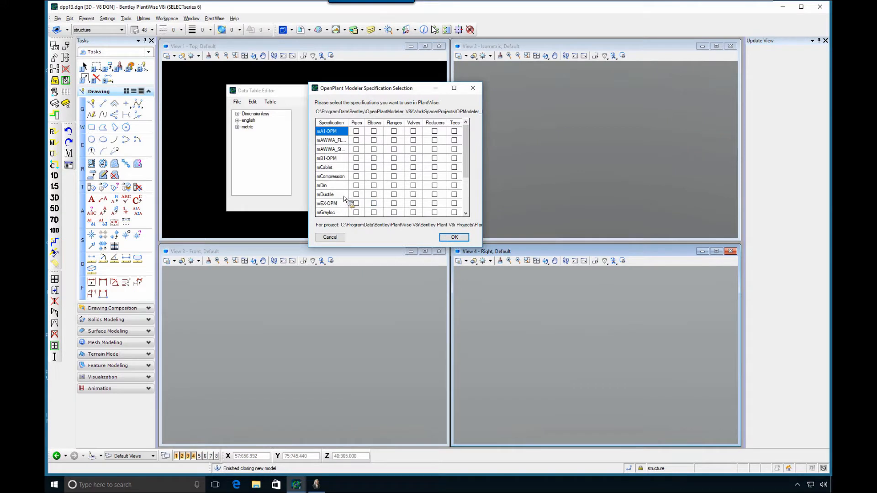
pyautogui.moveTo(467, 144); pyautogui.dragTo(465, 164)
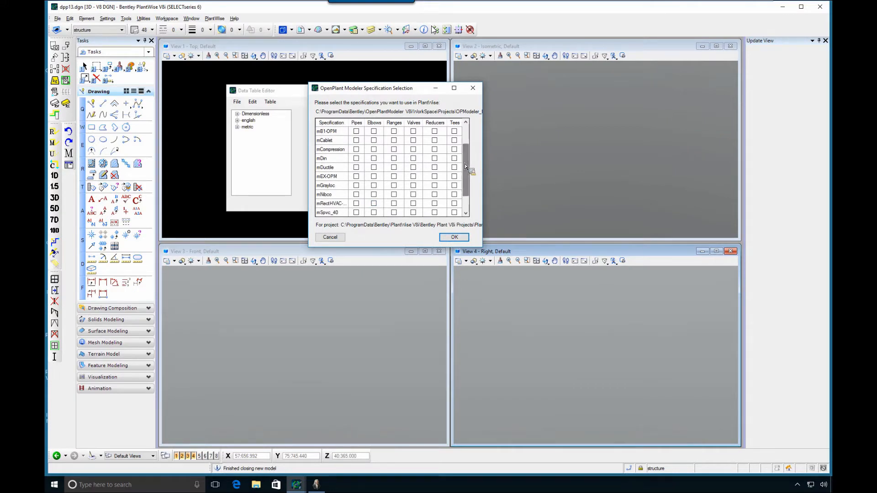
pyautogui.click(328, 177)
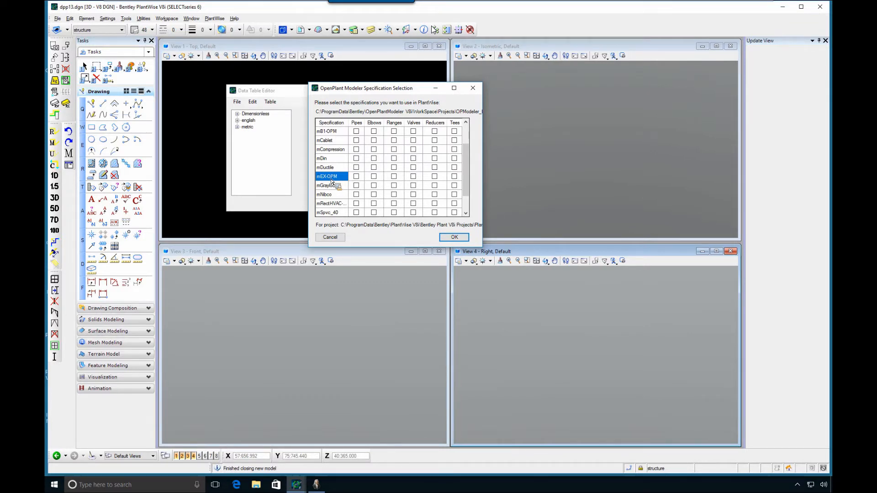
pyautogui.rightClick(332, 182)
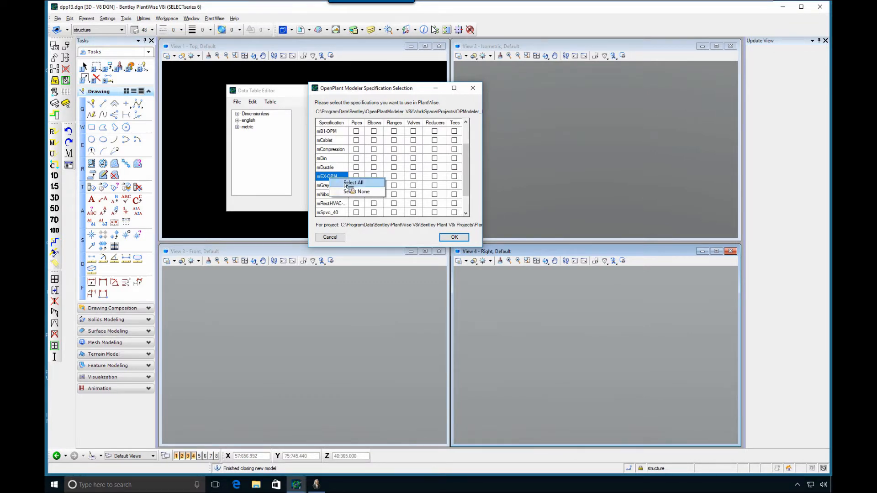
pyautogui.click(344, 183)
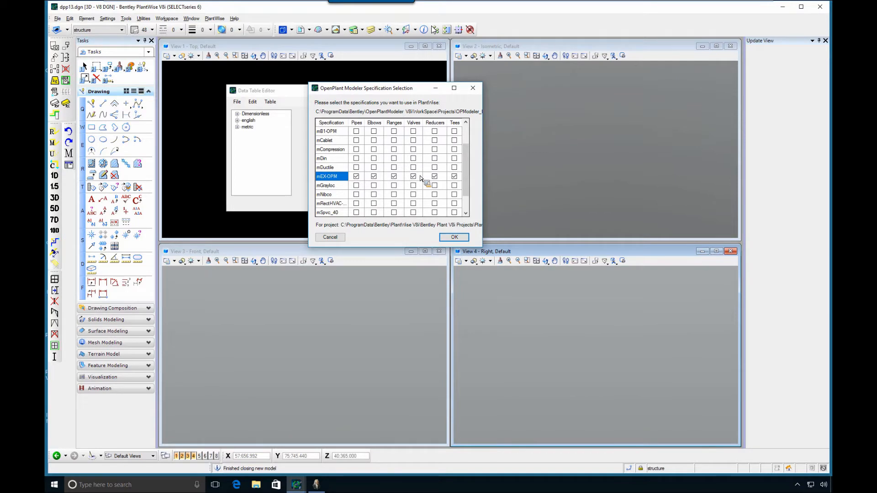
pyautogui.click(394, 176)
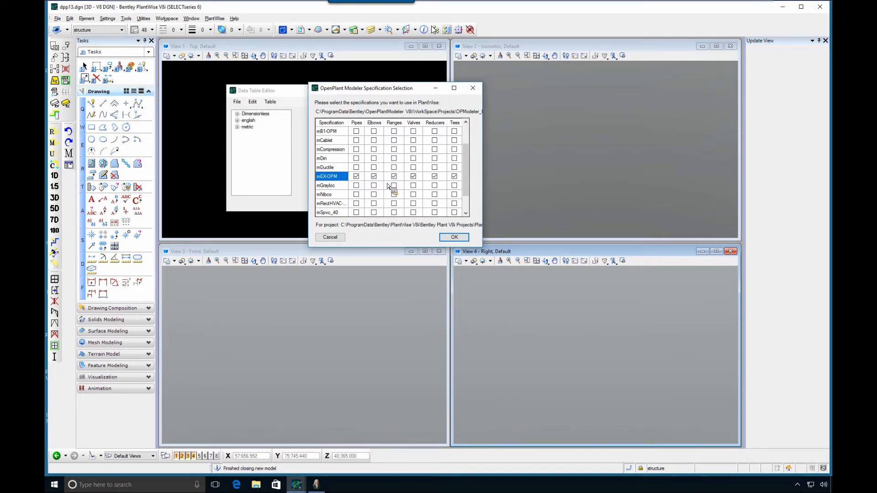
pyautogui.click(464, 238)
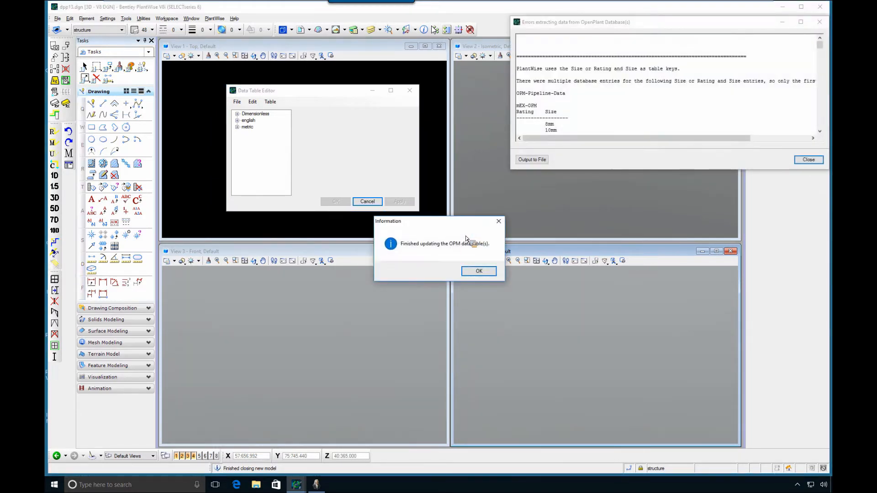
pyautogui.click(478, 271)
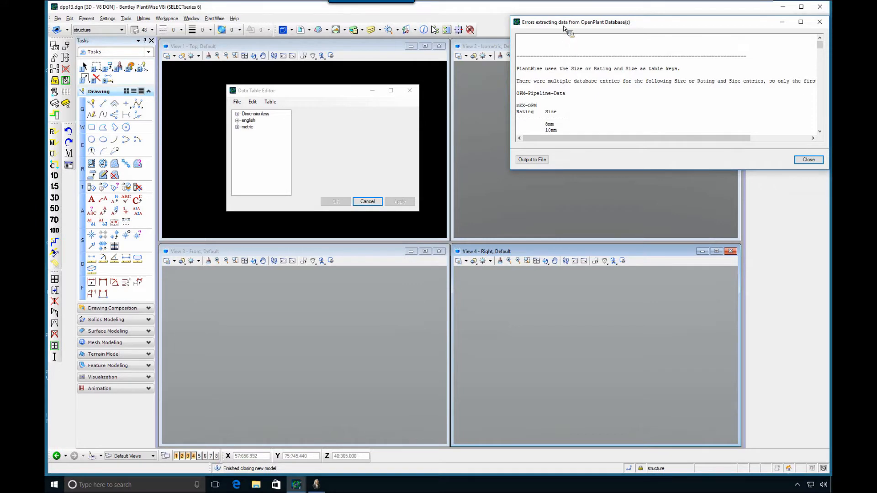
# Review the data extraction error report, highlighting its note on multiple database entries, and close it with the Data Table Editor
pyautogui.moveTo(560, 22); pyautogui.dragTo(512, 75)
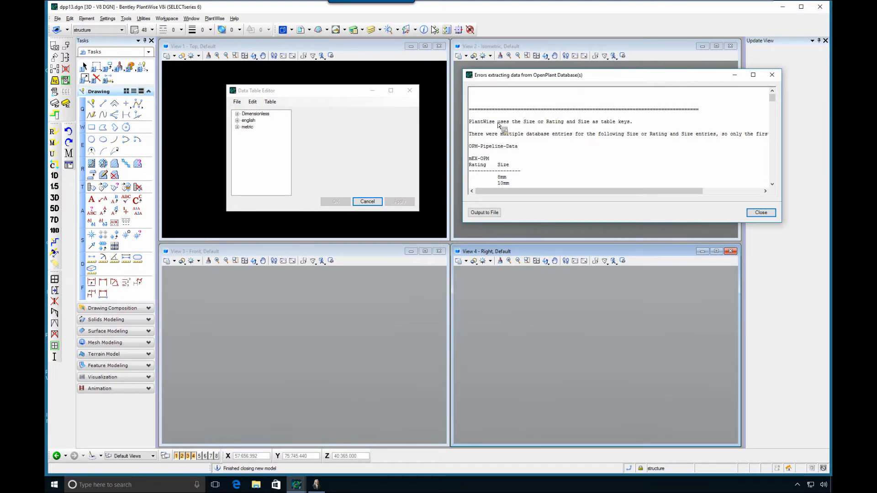
pyautogui.moveTo(470, 134); pyautogui.dragTo(616, 138)
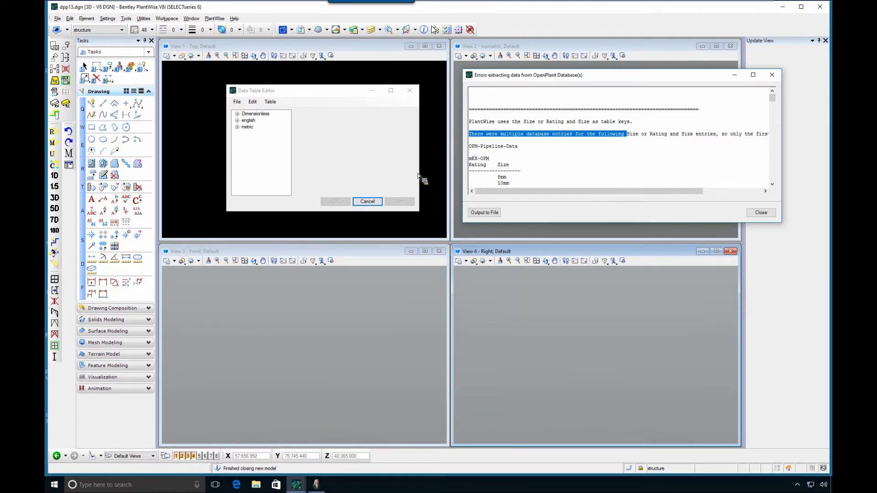
pyautogui.click(758, 212)
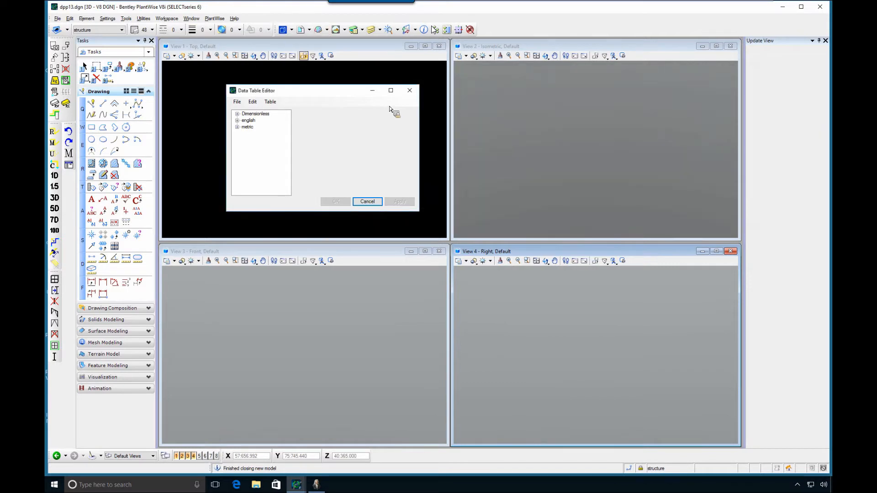
pyautogui.click(410, 90)
# Set the Default OpenPlant Specification to mEX-OPM in the Project Setup and accept the change
pyautogui.click(211, 19)
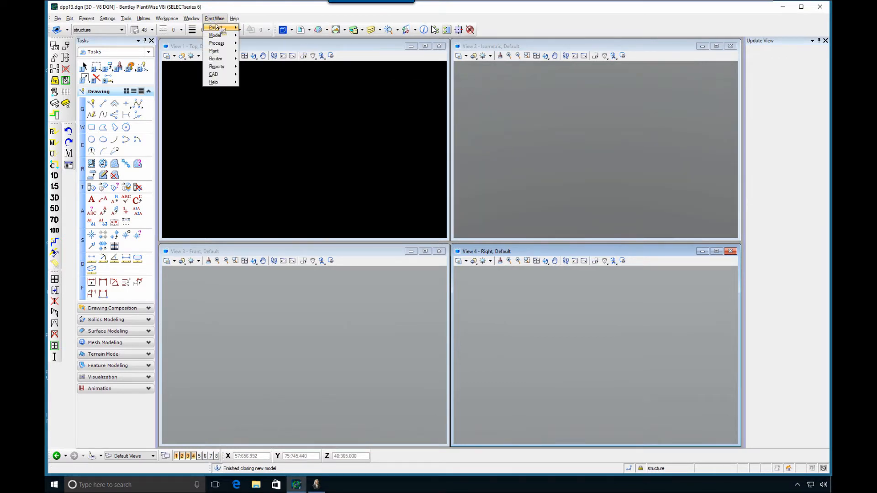
pyautogui.moveTo(220, 28)
pyautogui.click(264, 82)
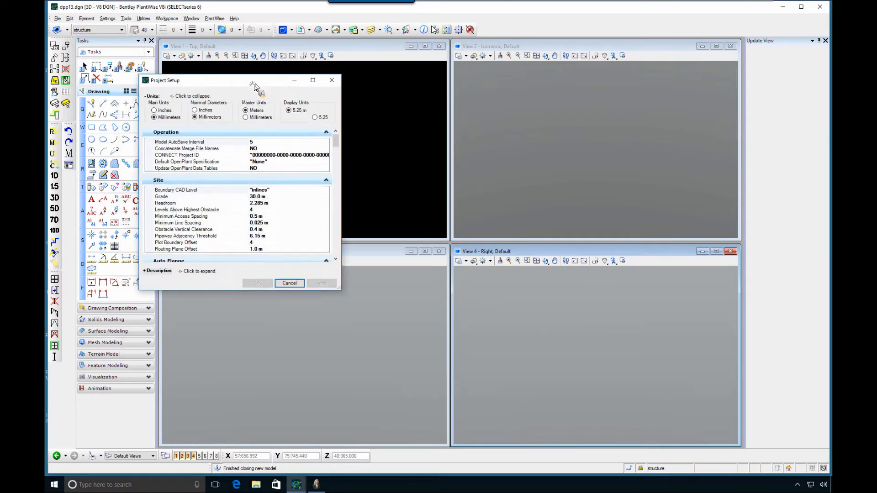
pyautogui.moveTo(254, 86); pyautogui.dragTo(329, 75)
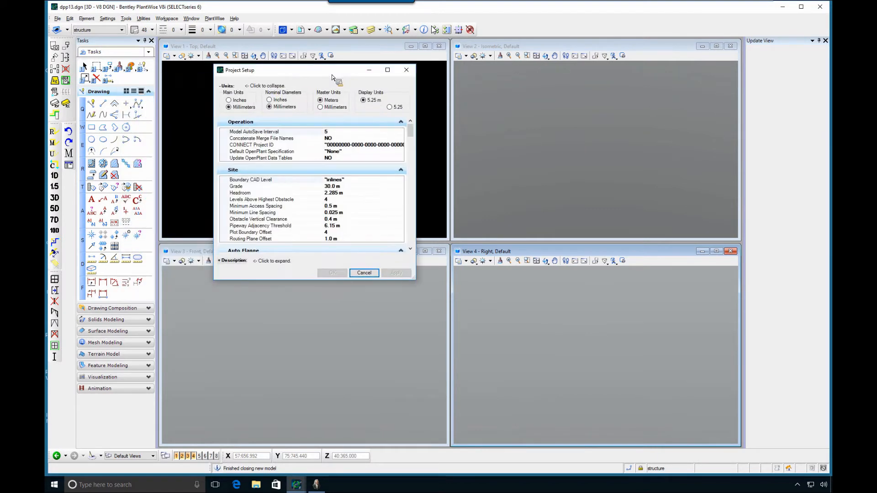
pyautogui.click(273, 152)
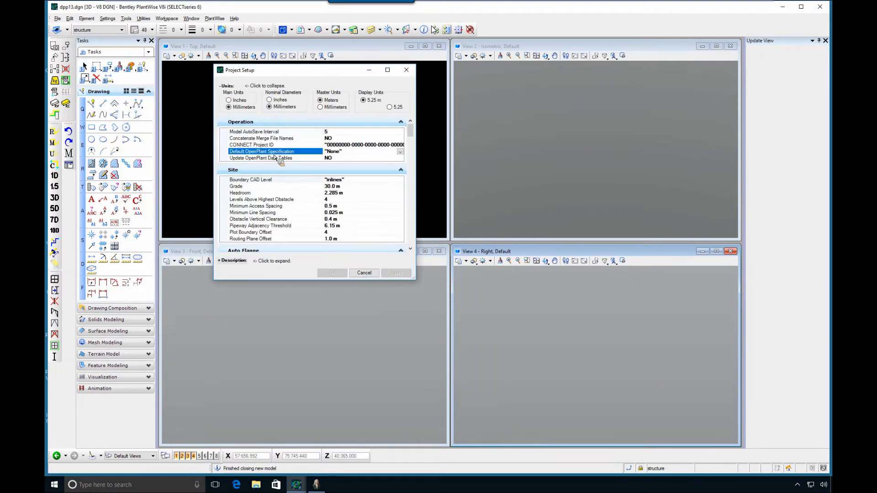
pyautogui.click(402, 153)
pyautogui.click(343, 167)
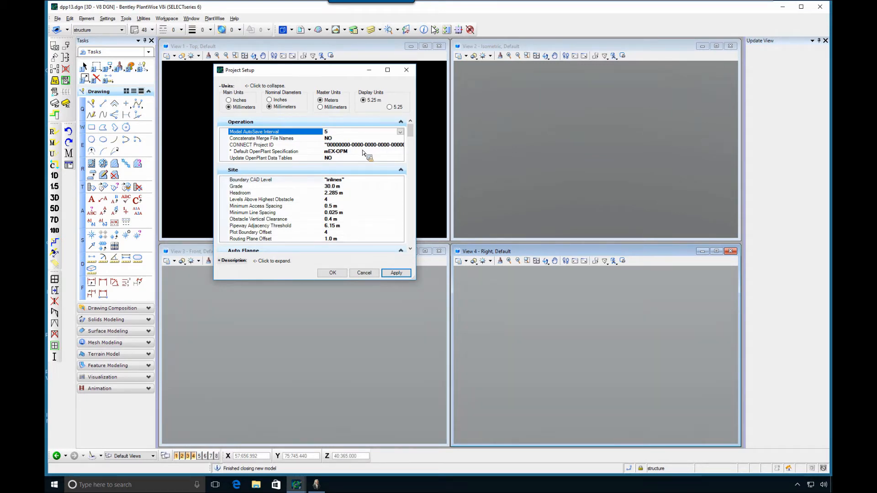
pyautogui.click(332, 274)
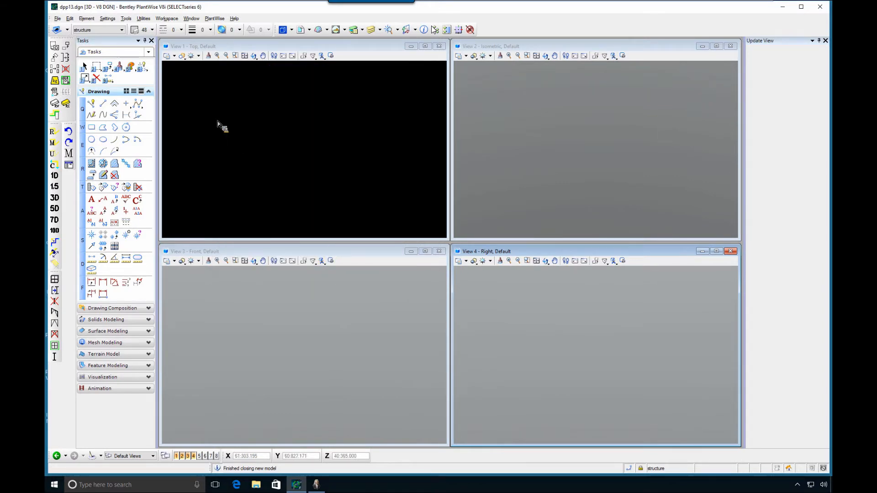
# Open the basic-demo model in the project
pyautogui.click(209, 21)
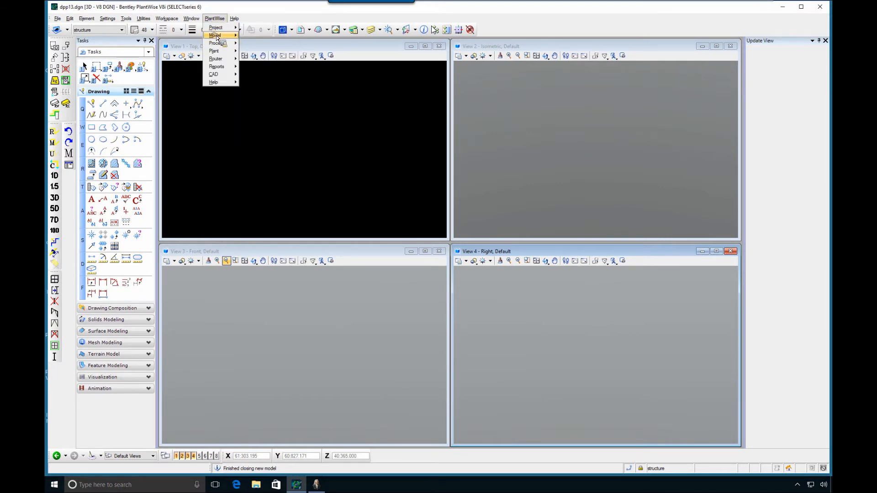
pyautogui.moveTo(216, 37)
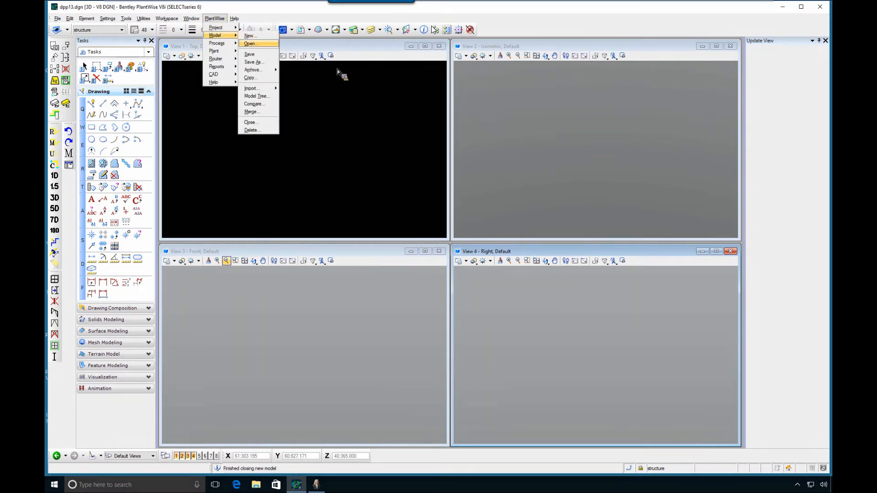
pyautogui.click(124, 100)
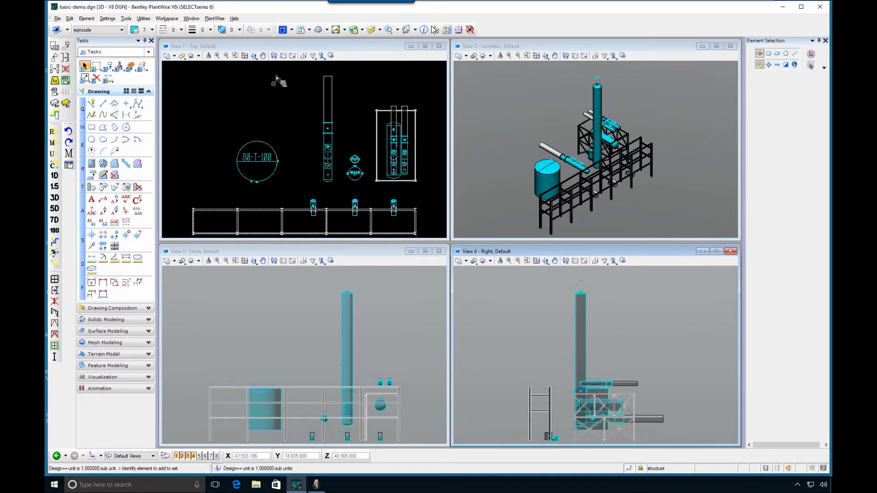
# Check the available Specification options for pipeline 40-125 in the Pipeline List, leaving mEX-OPM assigned, and close the list
pyautogui.click(214, 18)
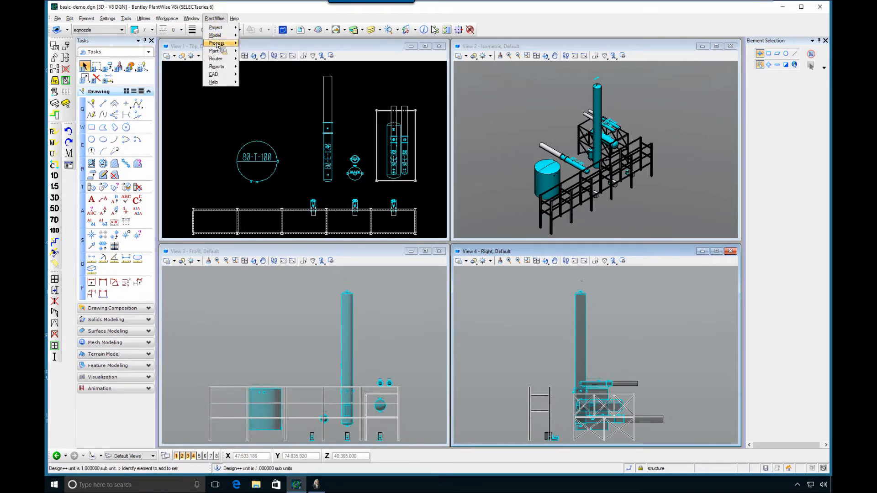
pyautogui.moveTo(237, 45)
pyautogui.click(258, 67)
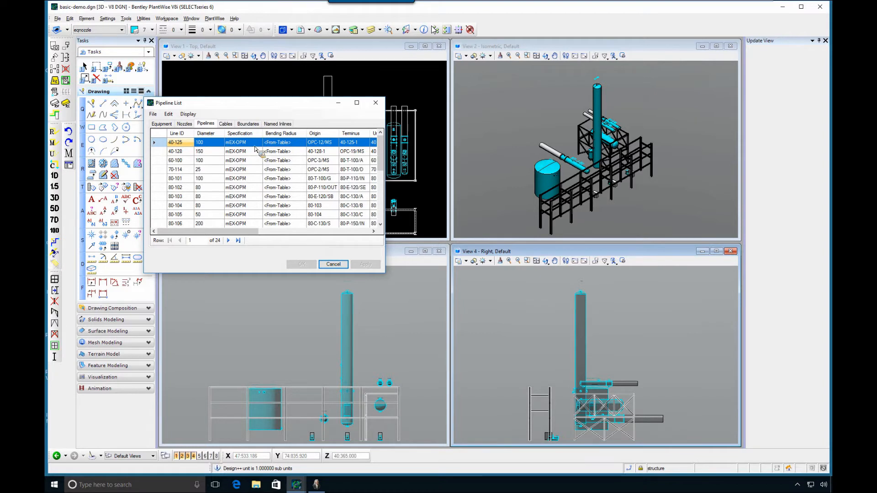
pyautogui.click(258, 145)
pyautogui.click(259, 142)
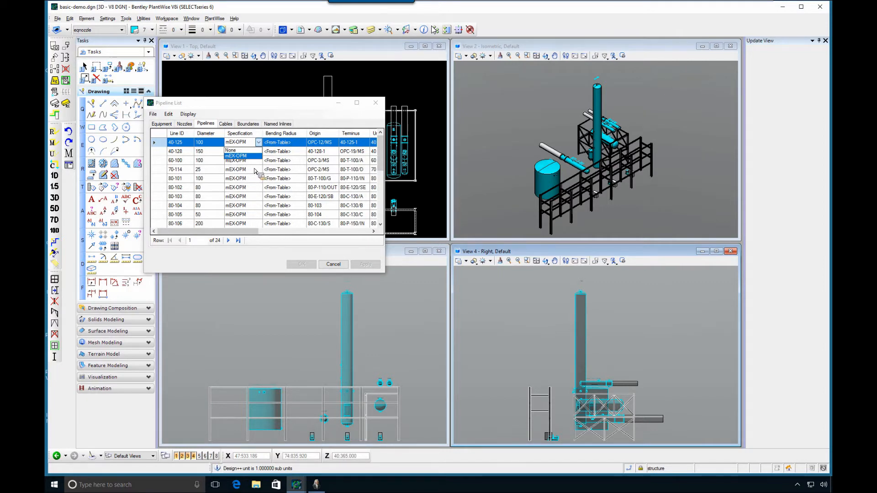
pyautogui.click(378, 107)
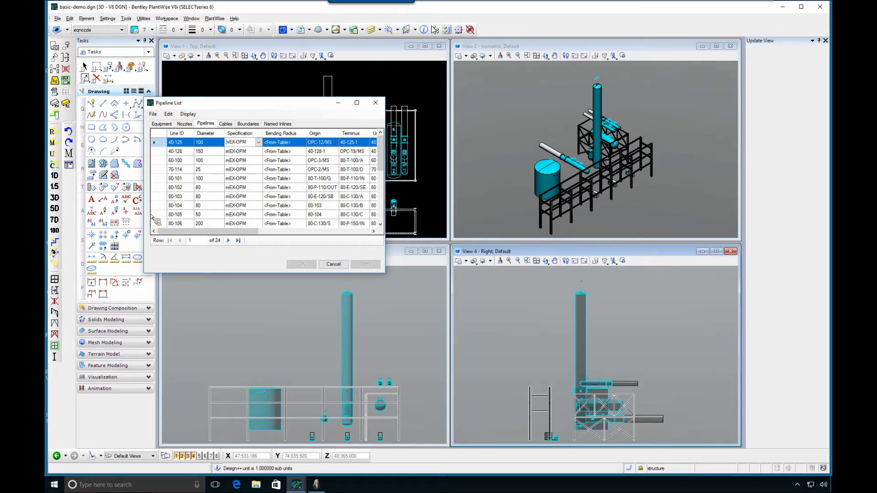
pyautogui.click(376, 104)
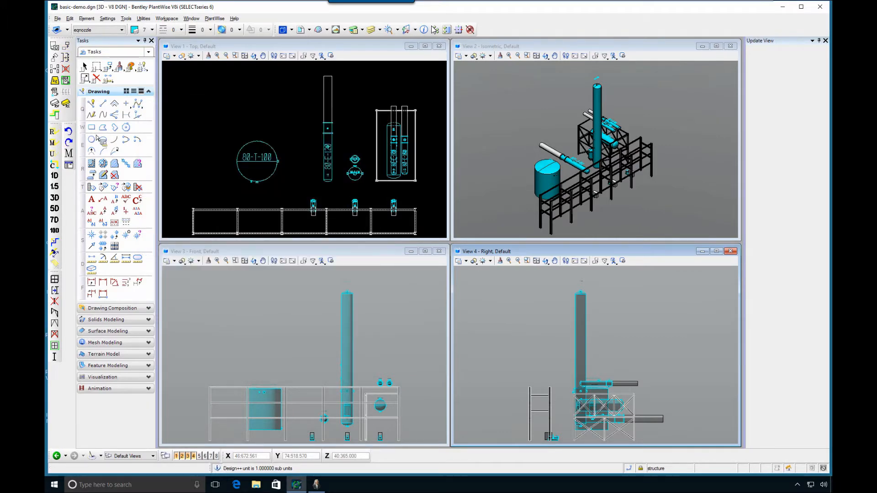
# Route all pipelines of the model and dismiss the router results summary
pyautogui.click(132, 299)
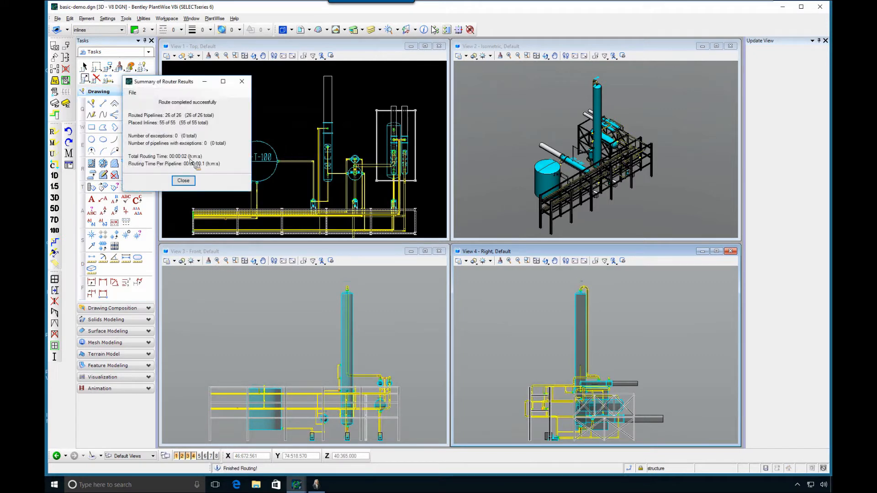
pyautogui.click(182, 181)
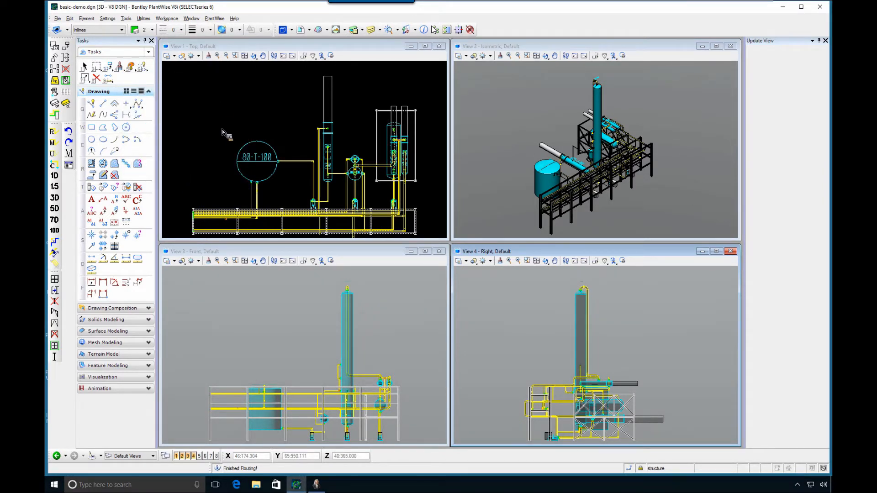
# Review pipeline 40-125's properties in the Pipeline Editor, including its OpenPlant Modeler Sys ID values, and close the editor and Pipeline List
pyautogui.click(214, 18)
pyautogui.moveTo(217, 43)
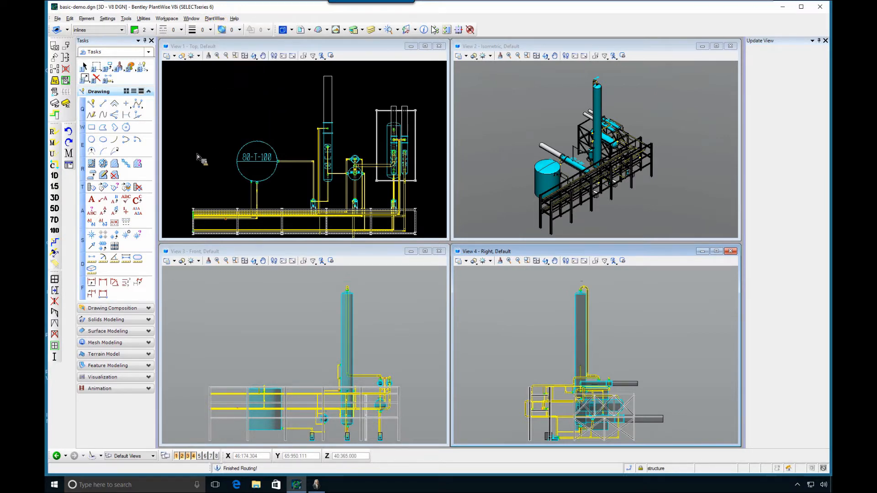
pyautogui.click(169, 114)
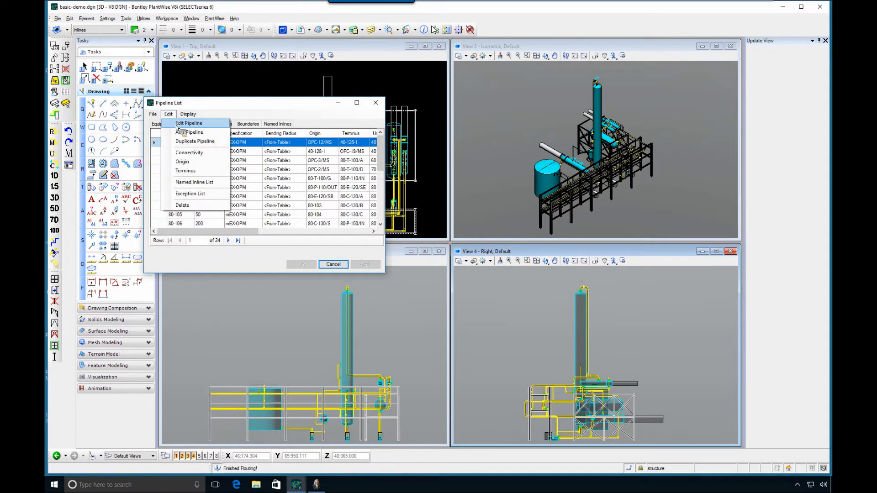
pyautogui.click(177, 125)
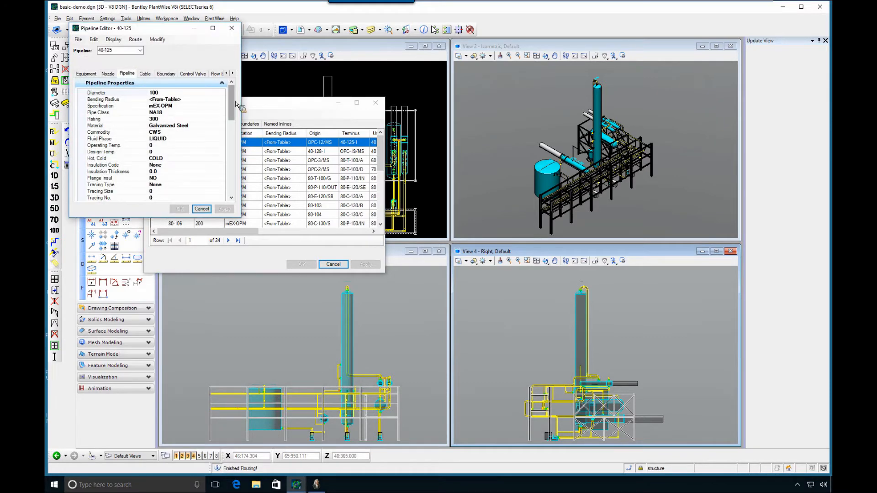
pyautogui.scroll(-10, 232, 175)
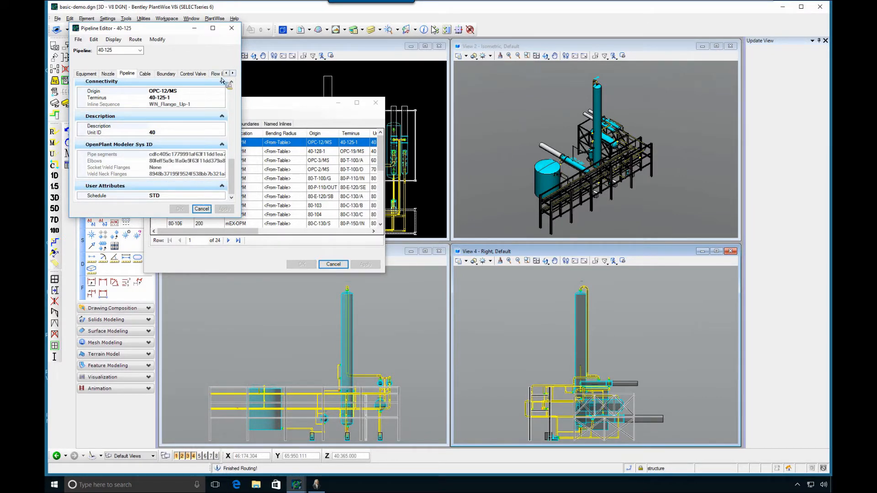
pyautogui.click(232, 31)
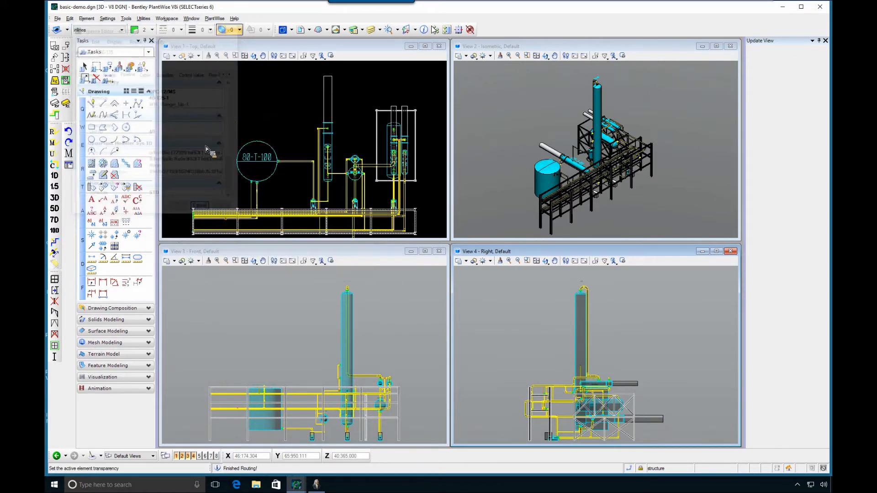
pyautogui.moveTo(297, 484)
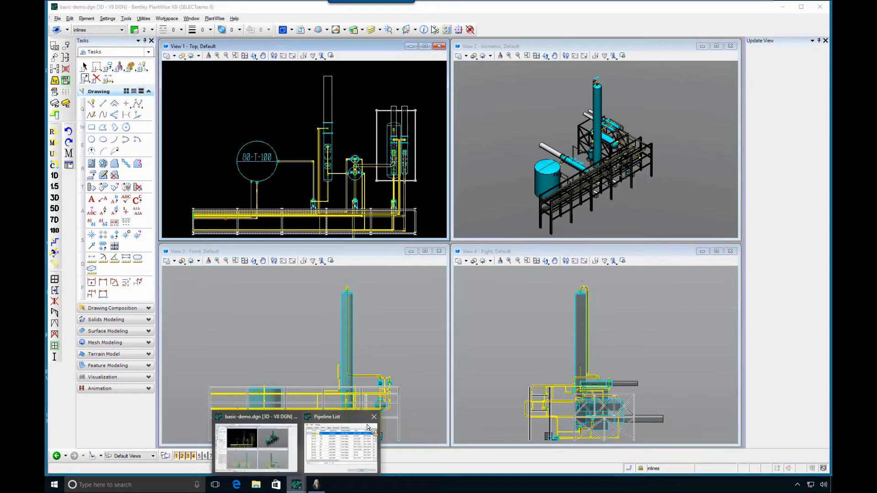
pyautogui.click(375, 418)
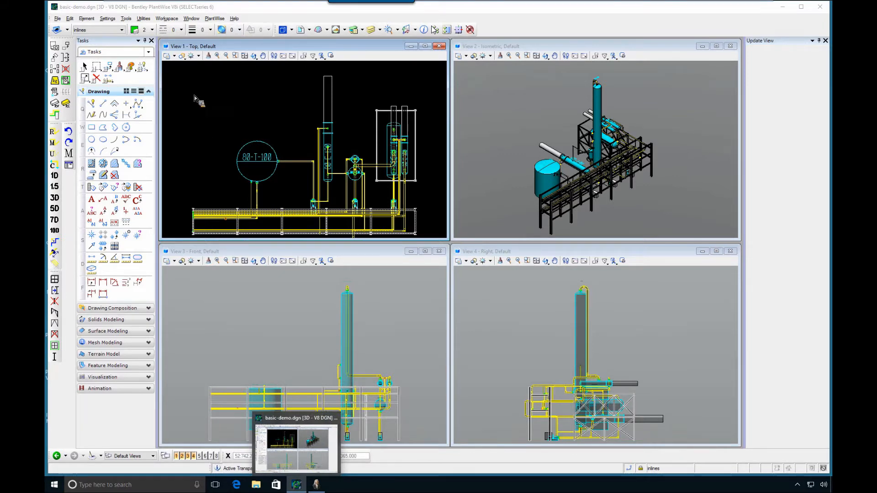
# Move tank 80-T-100 a short distance toward the tall column in the top view and reroute the pipelines
pyautogui.click(84, 67)
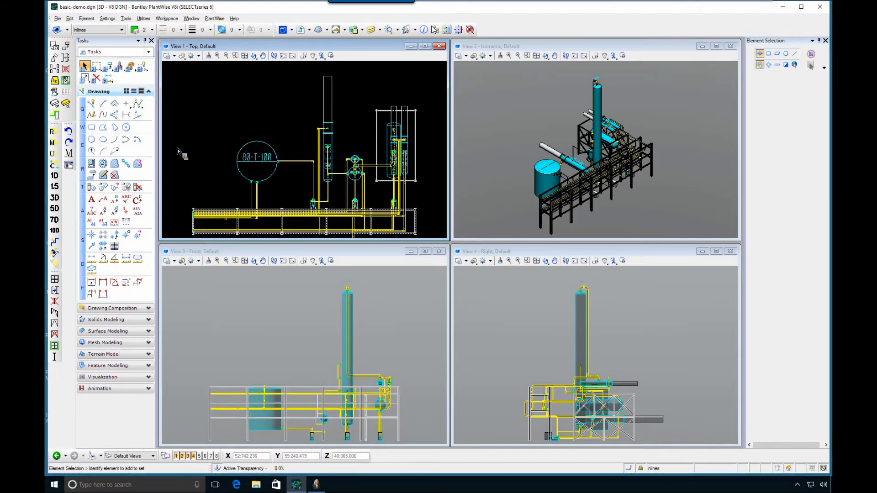
pyautogui.click(65, 45)
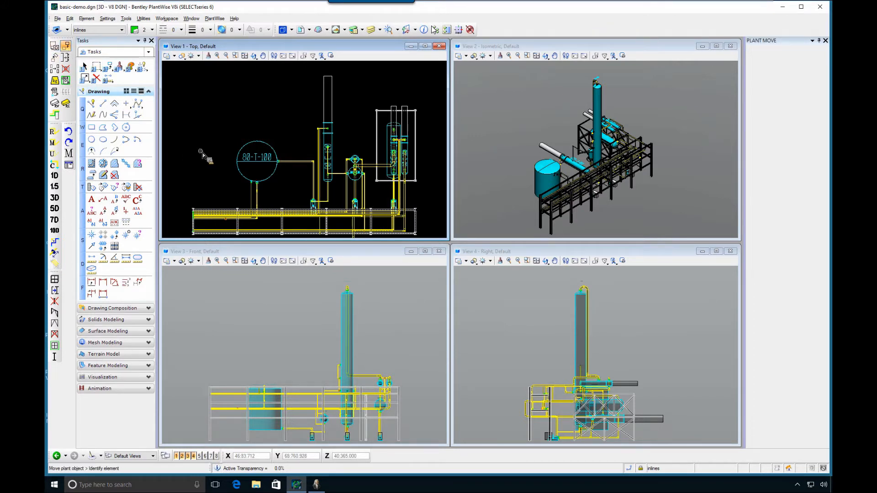
pyautogui.click(260, 168)
pyautogui.click(271, 168)
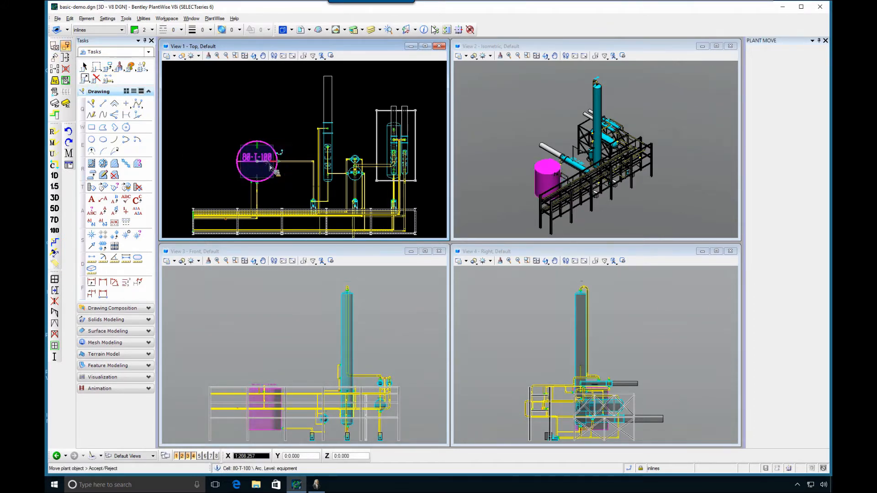
pyautogui.click(271, 167)
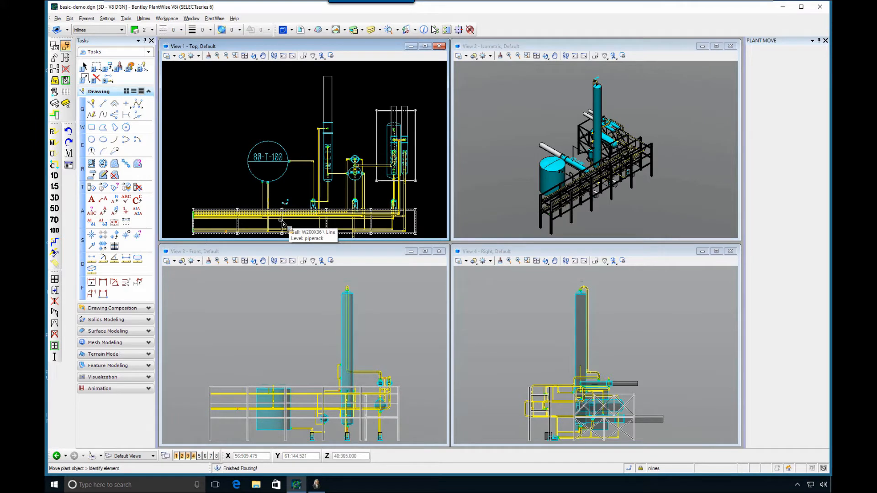
# Start a PlantWise export using the SDNF by Pipeway and Structure function
pyautogui.click(215, 18)
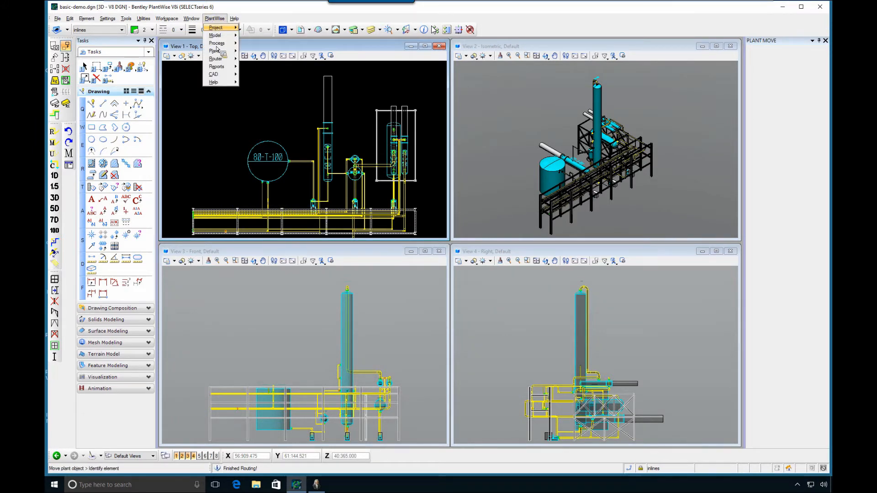
pyautogui.moveTo(216, 66)
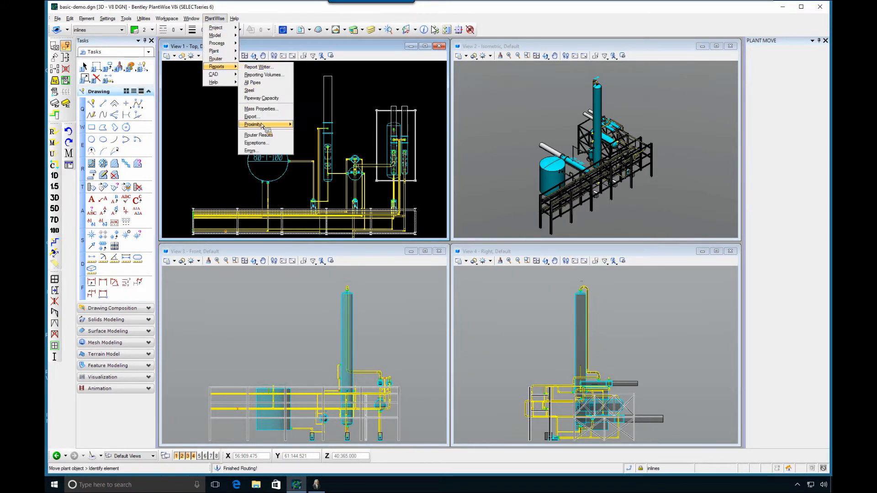
pyautogui.click(251, 117)
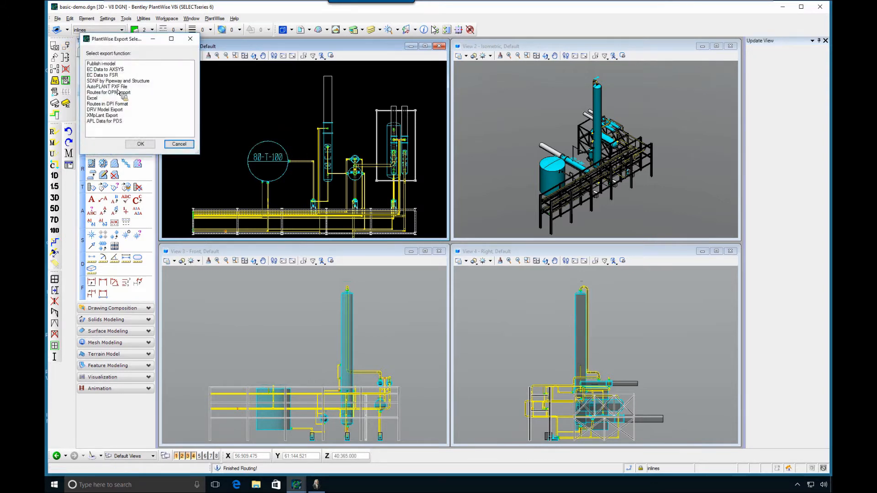
pyautogui.click(120, 81)
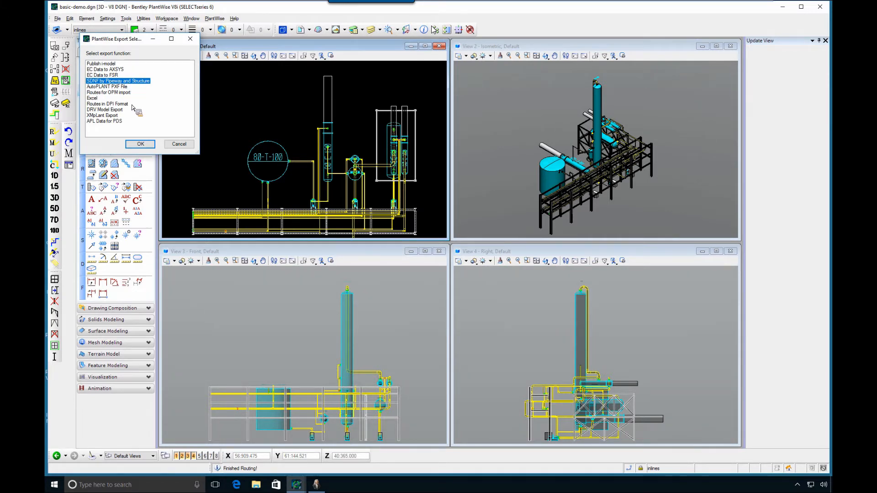
pyautogui.click(141, 144)
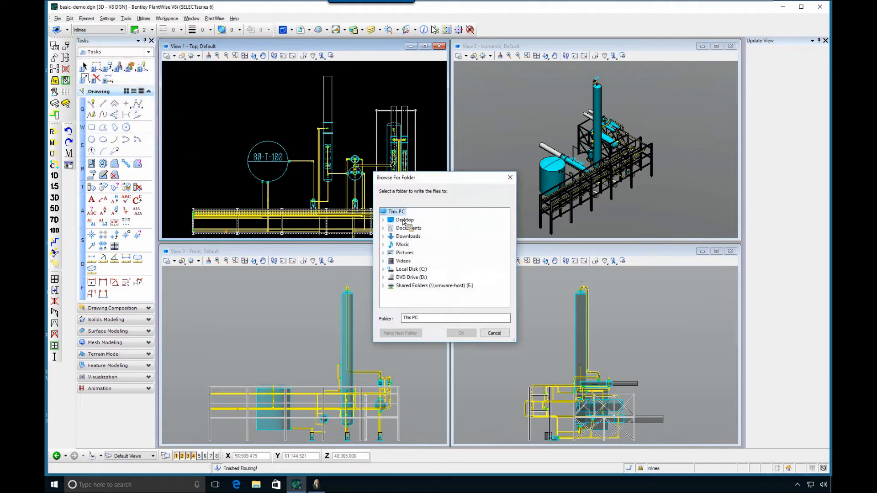
# Create a folder named SDNF on the Desktop and export the SDNF files into it
pyautogui.click(396, 221)
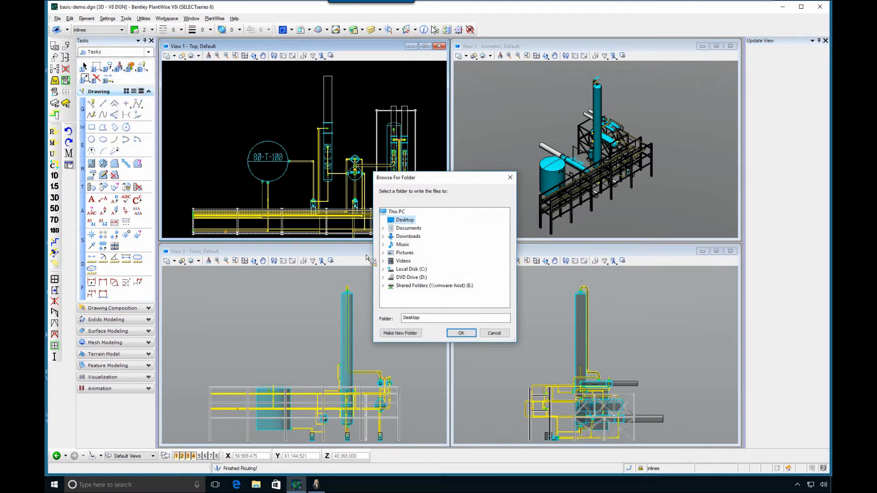
pyautogui.click(400, 333)
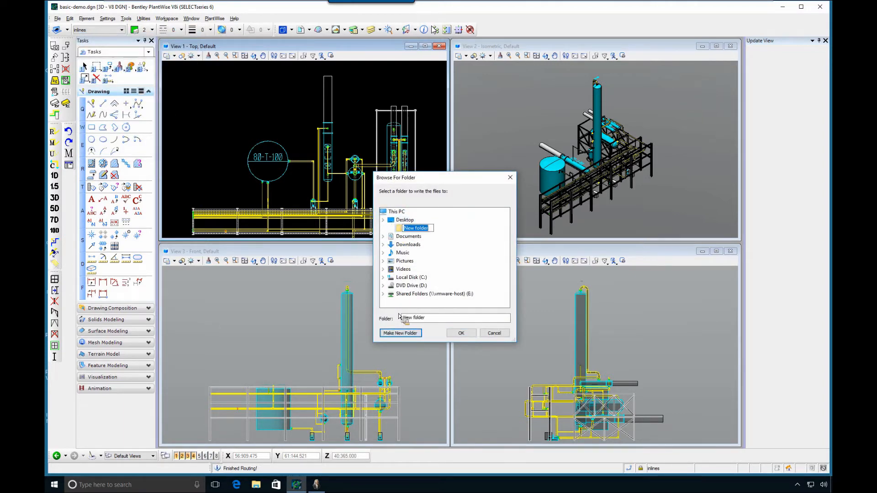
pyautogui.write('SDNF')
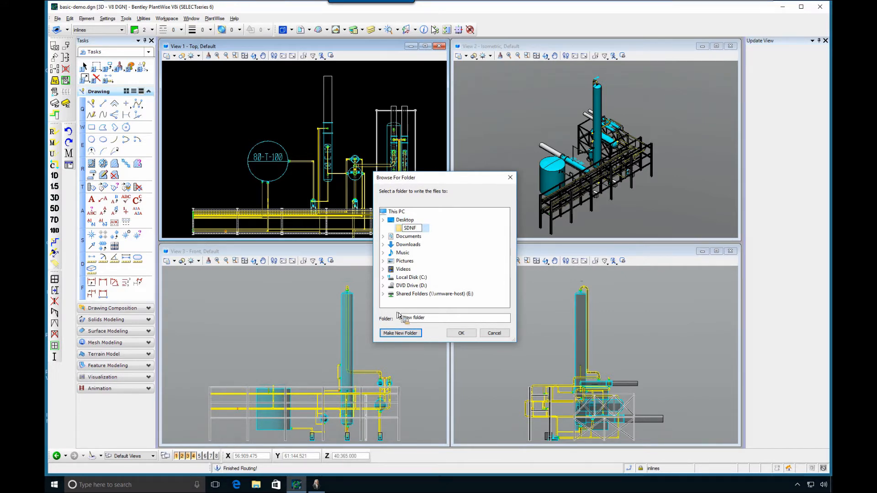
pyautogui.press('Return')
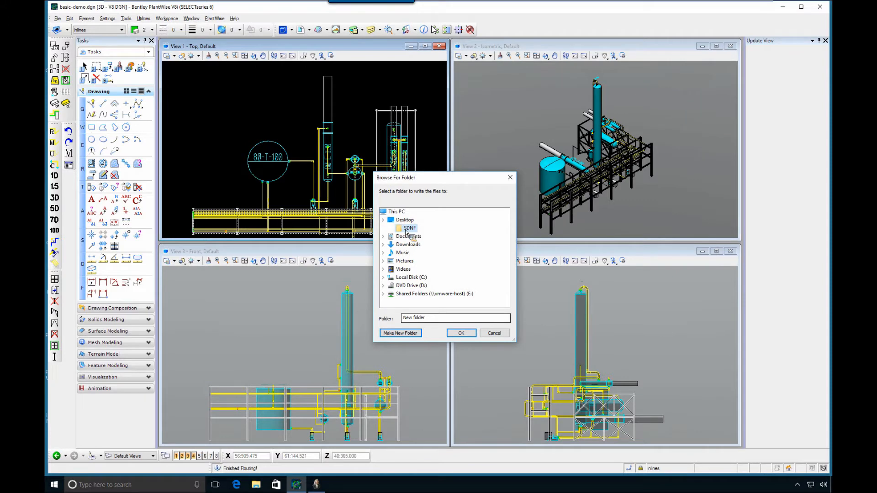
pyautogui.click(460, 335)
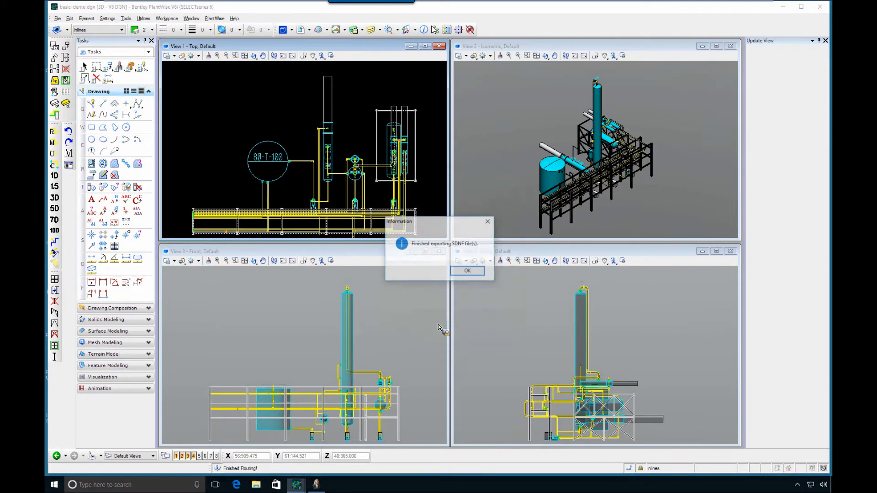
pyautogui.click(466, 272)
# Minimize PlantWise, inspect the exported files in the Desktop's SDNF folder, and close the folder
pyautogui.click(783, 7)
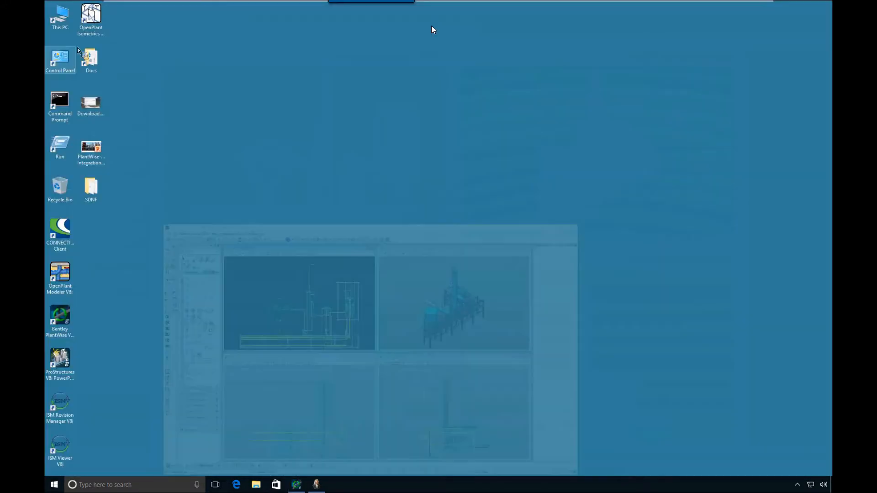
pyautogui.doubleClick(91, 188)
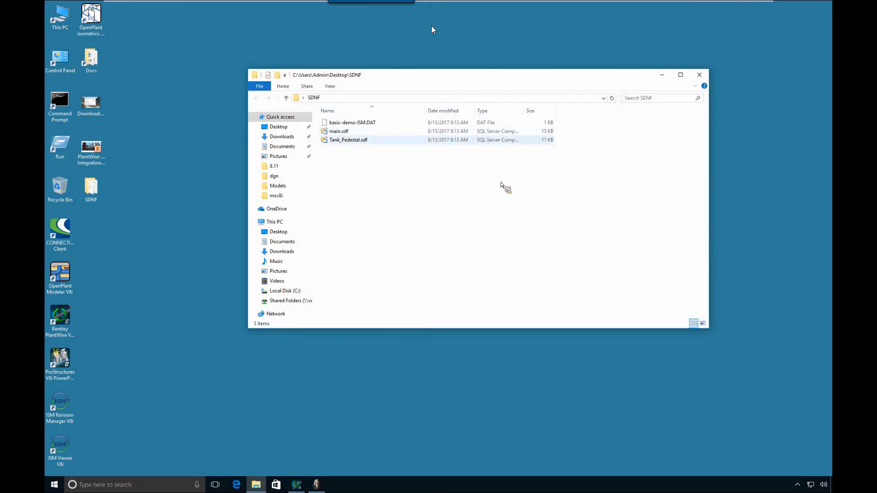
pyautogui.click(699, 75)
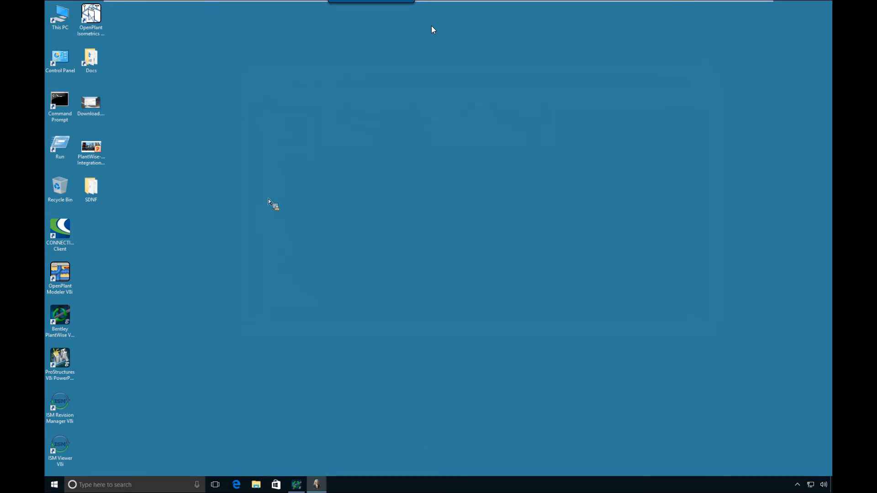
# Start ProStructures, create a new DGN file named Demo with the default 3D seed, and open it
pyautogui.doubleClick(65, 362)
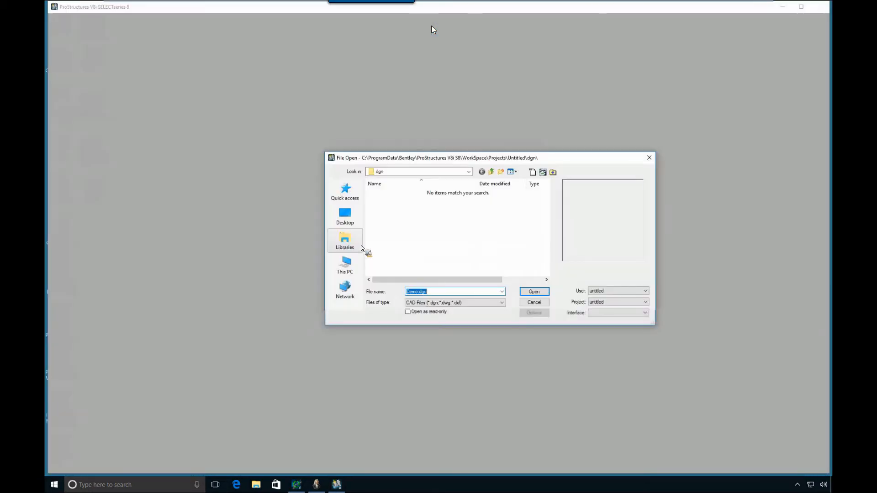
pyautogui.click(533, 172)
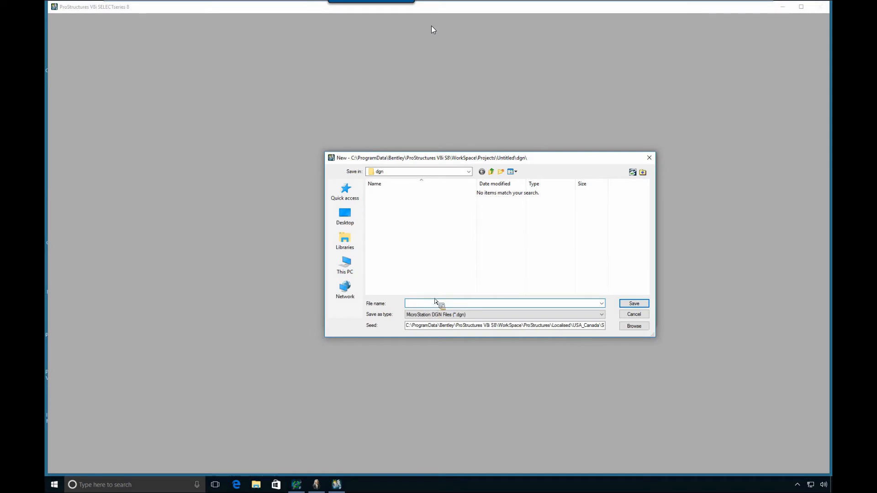
pyautogui.write('Demo')
pyautogui.press('End')
pyautogui.moveTo(578, 326); pyautogui.dragTo(586, 326)
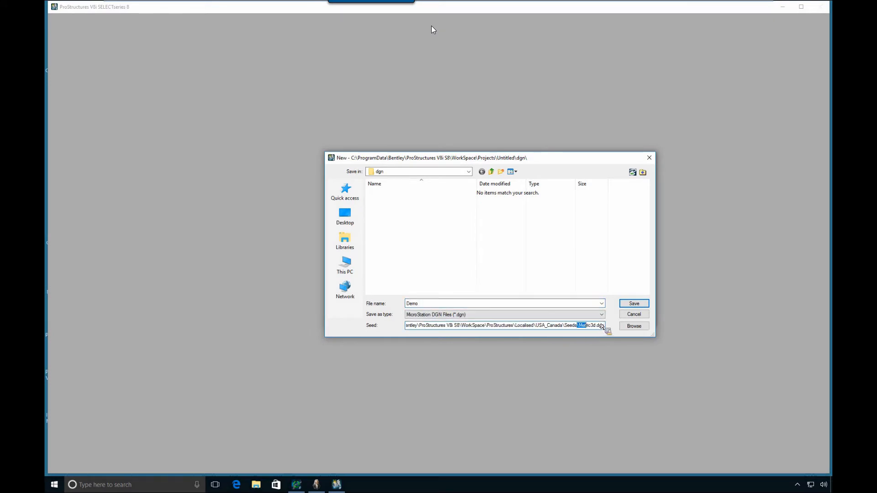
pyautogui.click(630, 305)
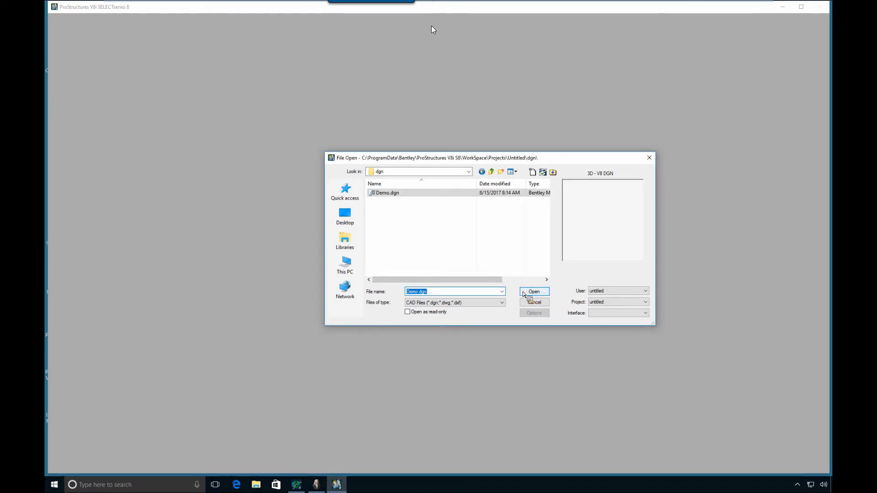
pyautogui.click(532, 292)
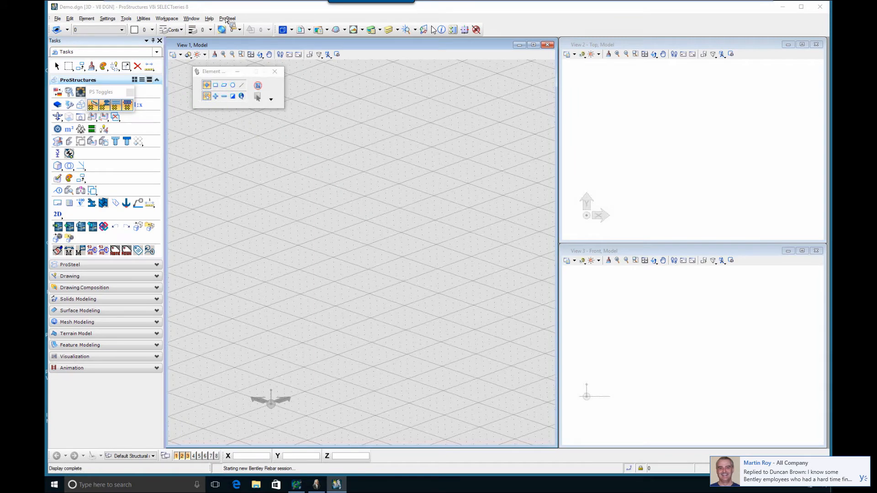
# Close the RSS Reader window covering the model views
pyautogui.click(227, 20)
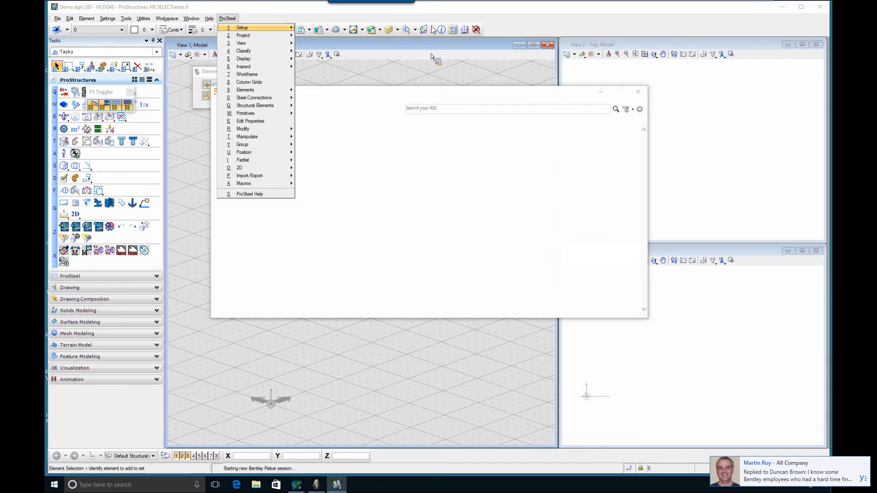
pyautogui.click(634, 93)
pyautogui.click(638, 92)
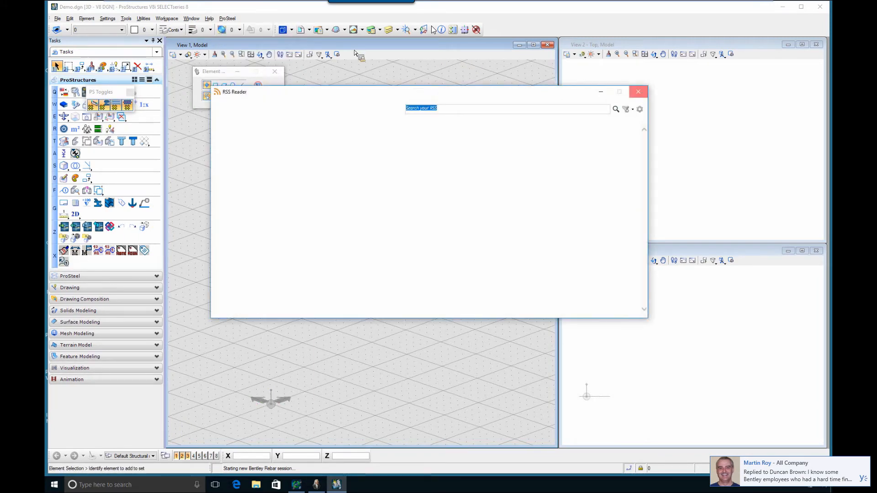
# Start a ProSteel import and browse to the SDNF folder on the Desktop
pyautogui.click(227, 19)
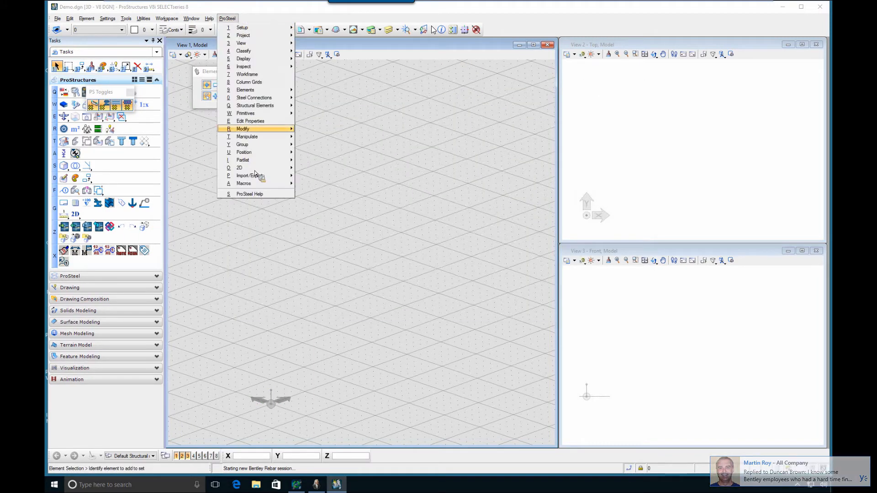
pyautogui.moveTo(254, 177)
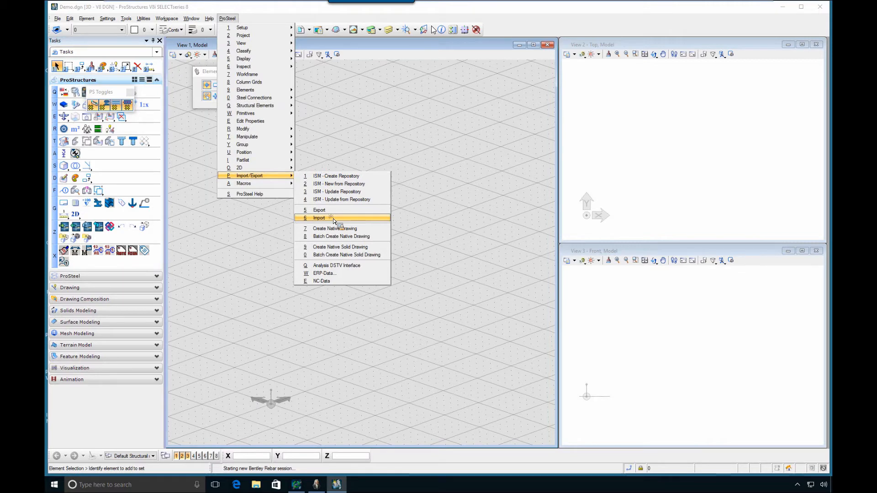
pyautogui.click(309, 98)
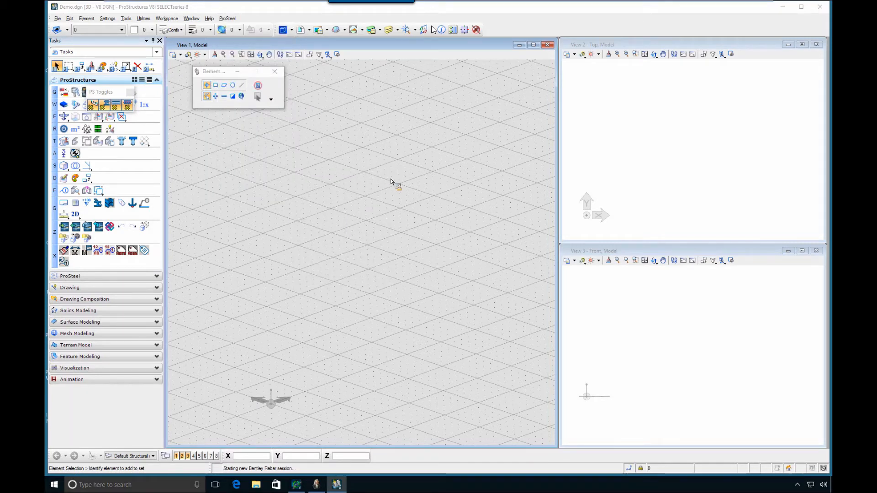
pyautogui.click(402, 173)
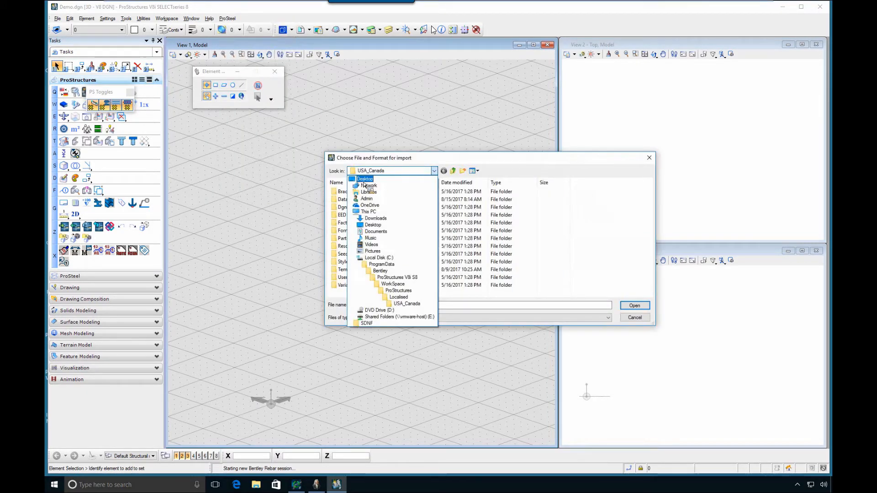
pyautogui.click(367, 178)
pyautogui.click(544, 213)
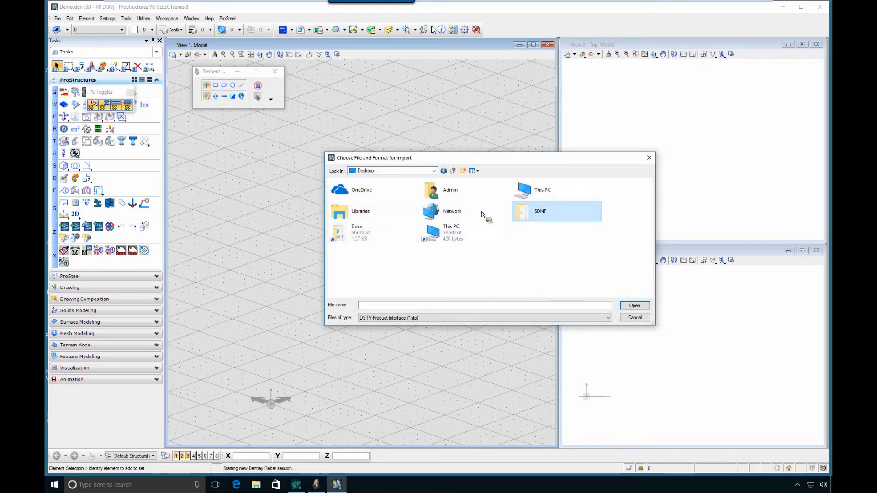
pyautogui.click(559, 214)
pyautogui.doubleClick(554, 212)
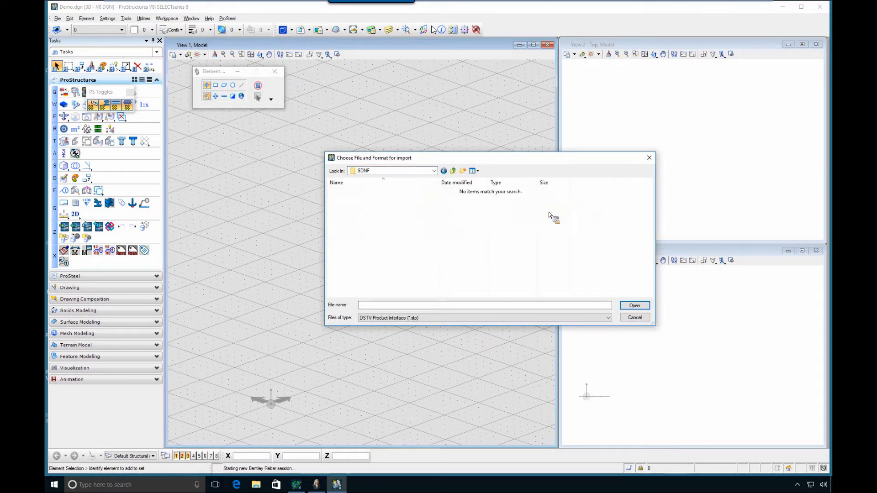
# Import main.sdf as an SDNF file with the default import options and fit the structure in View 1
pyautogui.click(386, 319)
pyautogui.click(379, 331)
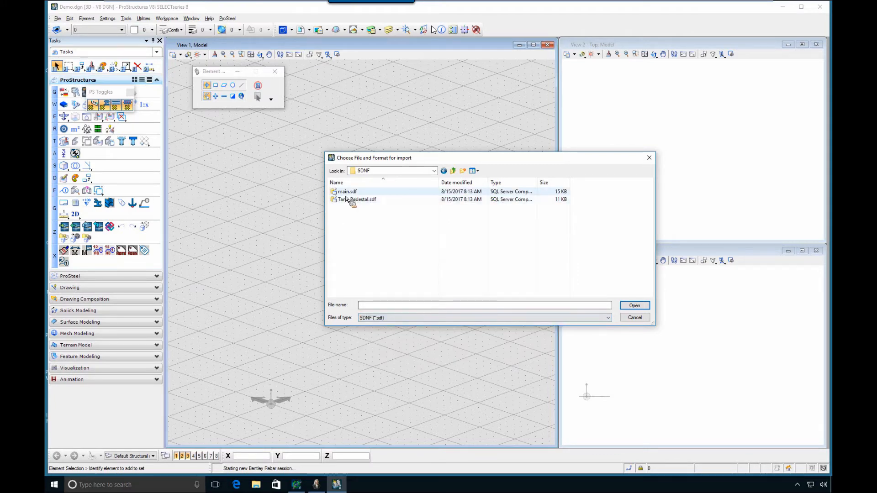
pyautogui.click(347, 192)
pyautogui.click(635, 306)
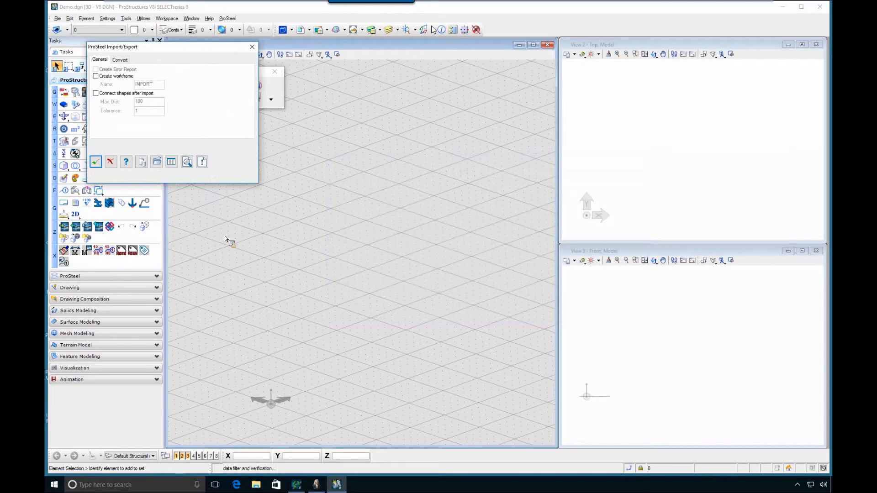
pyautogui.click(460, 268)
pyautogui.click(241, 54)
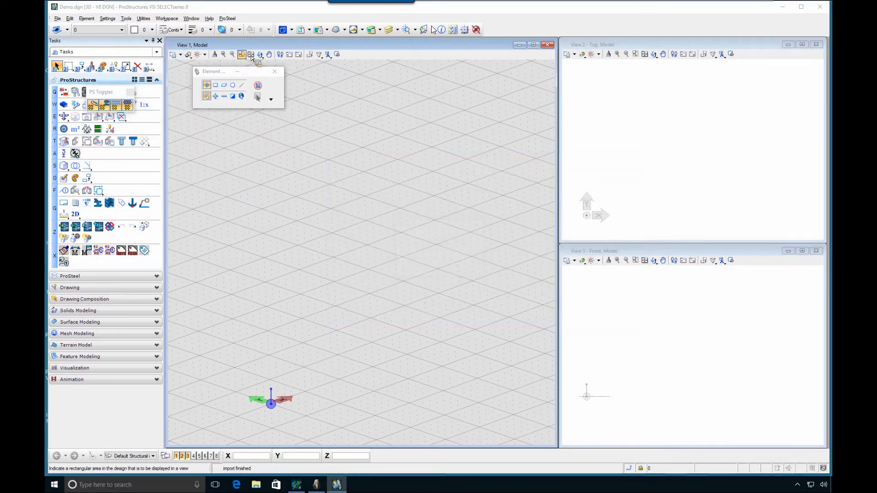
pyautogui.click(251, 54)
pyautogui.click(369, 212)
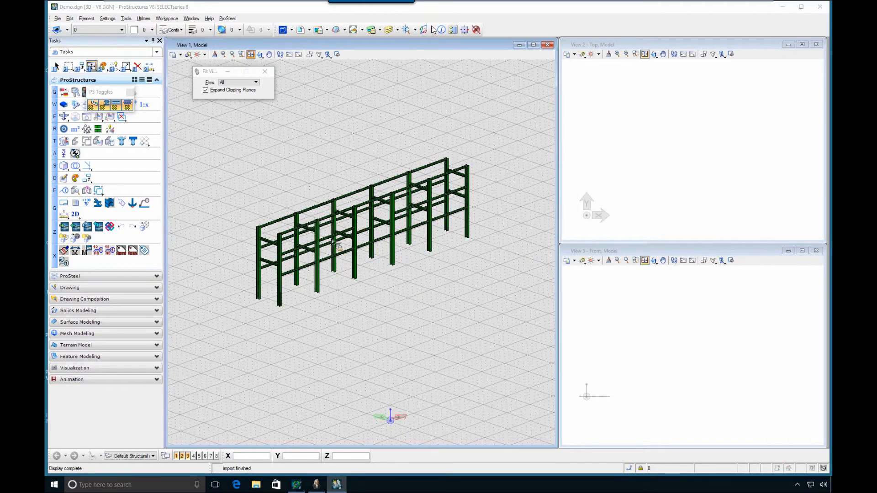
# Import the tank pedestal SDNF file from the same folder into the model
pyautogui.click(227, 19)
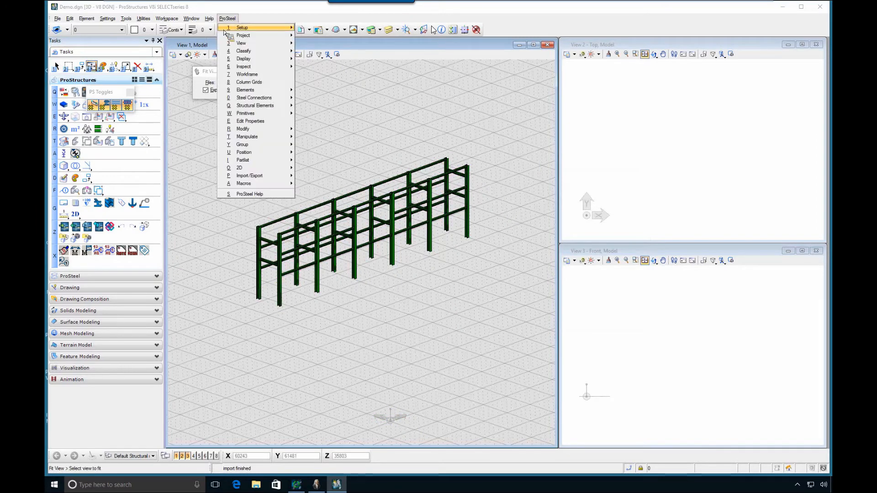
pyautogui.moveTo(247, 176)
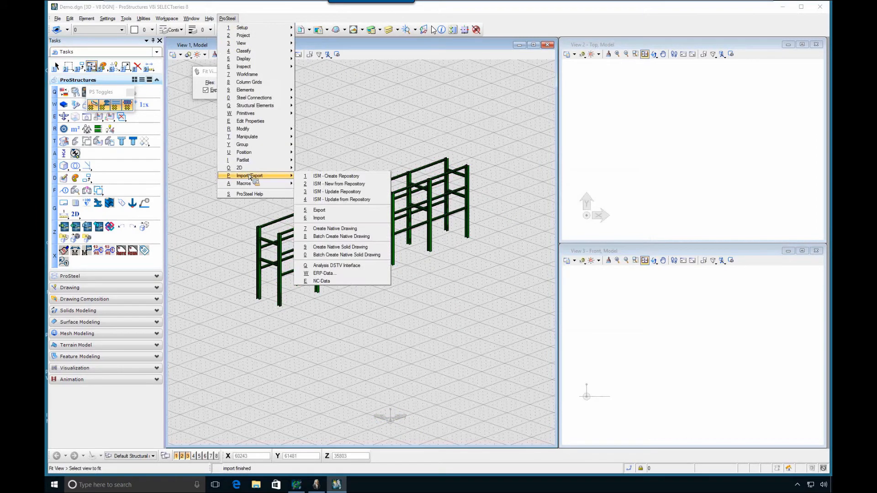
pyautogui.click(329, 219)
pyautogui.click(358, 200)
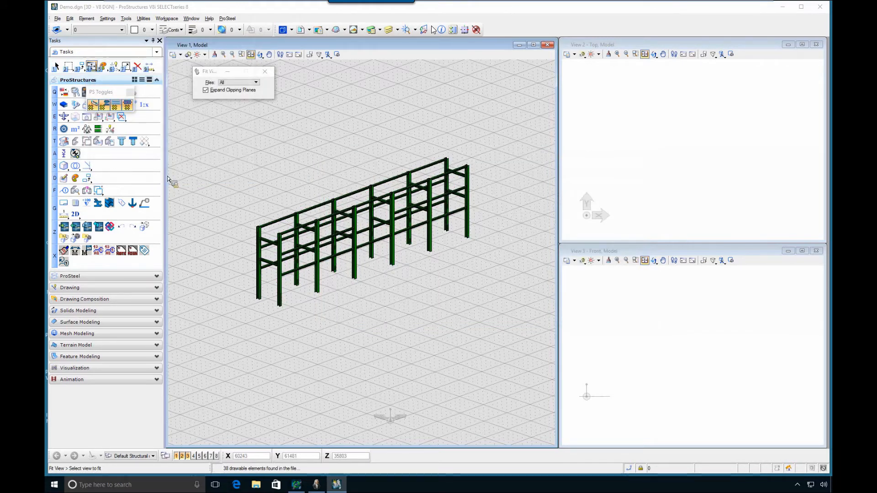
pyautogui.click(458, 268)
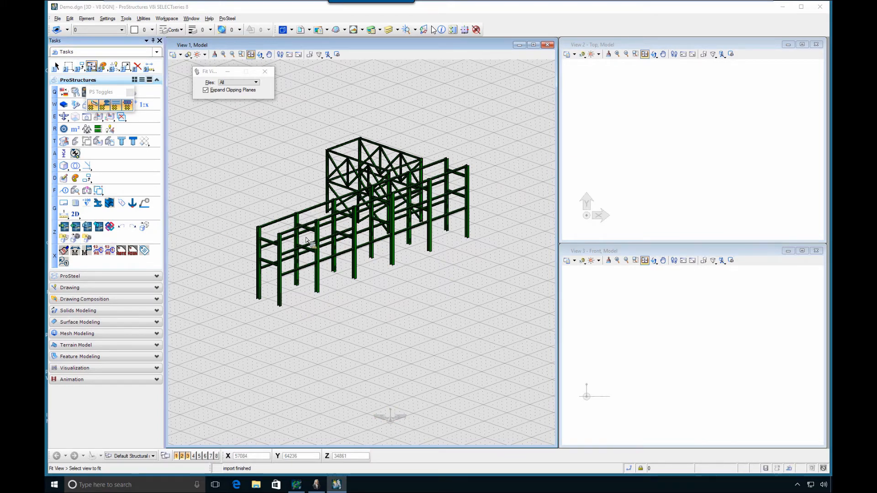
# Set up a ProSteel export in ISM format, named SDNF, in the Desktop's SDNF folder
pyautogui.click(432, 171)
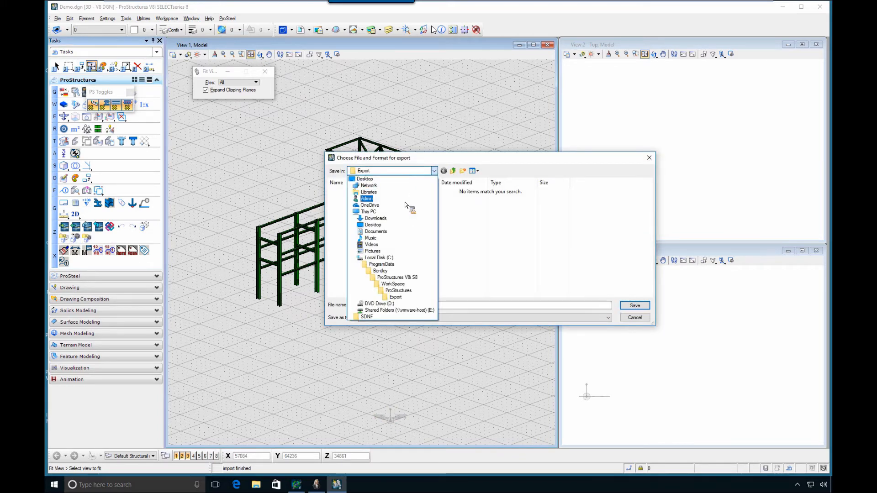
pyautogui.click(367, 317)
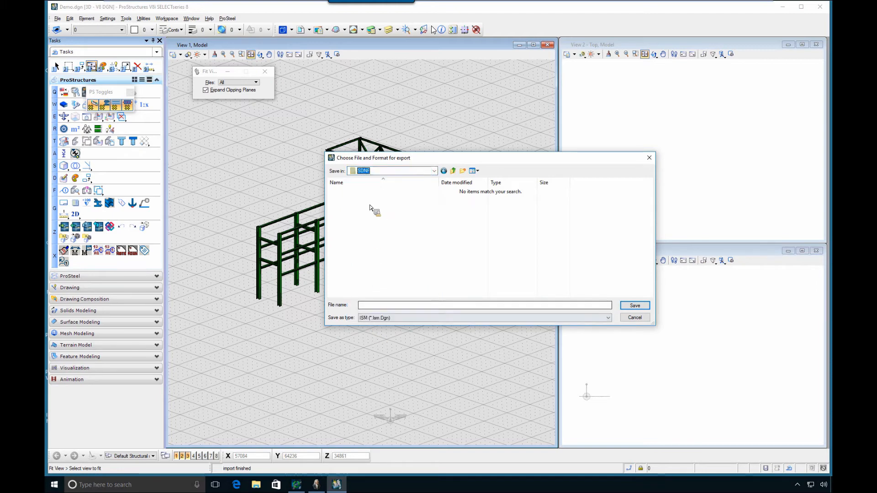
pyautogui.click(392, 305)
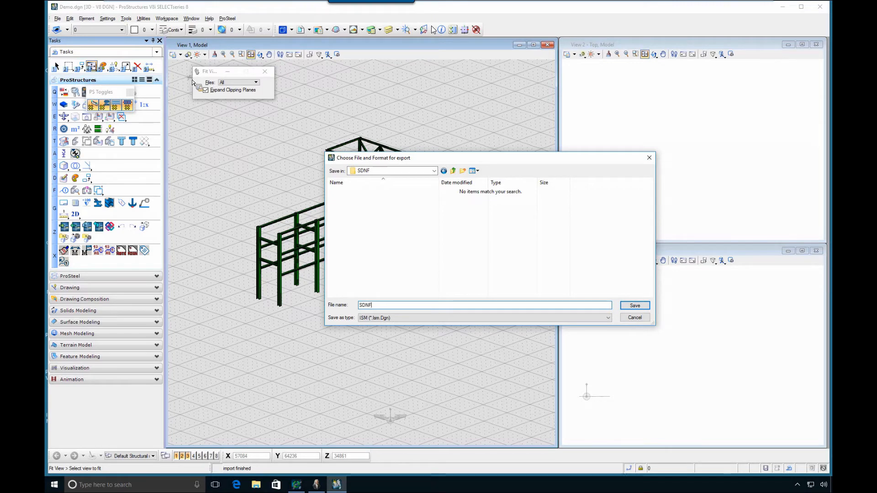
pyautogui.press('Return')
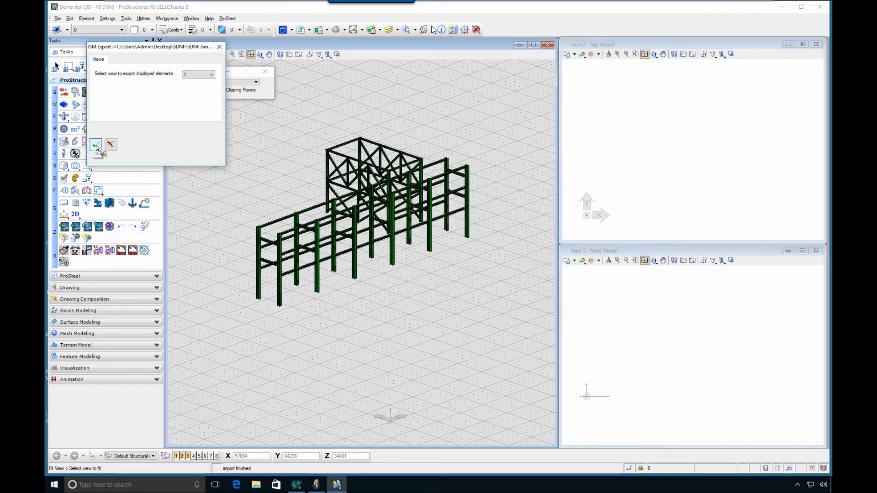
# Accept exporting the elements of view 1 without a substructure and keep the proposed ISM section mappings
pyautogui.click(96, 145)
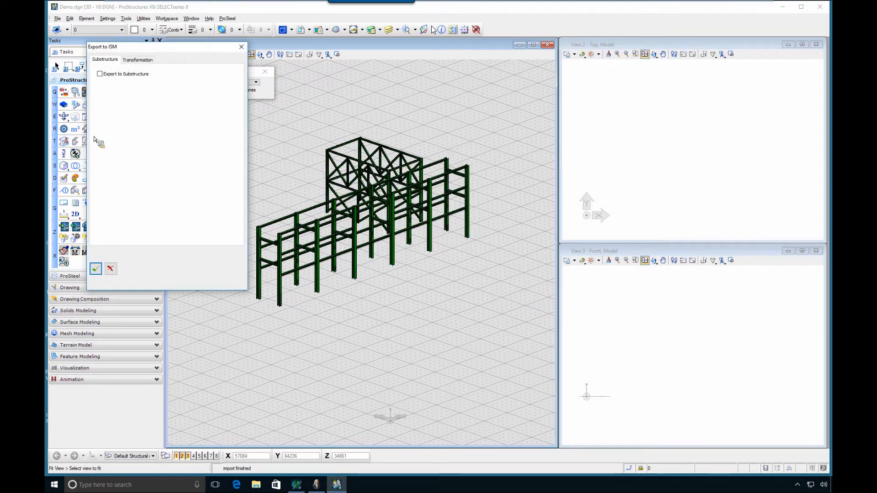
pyautogui.click(96, 271)
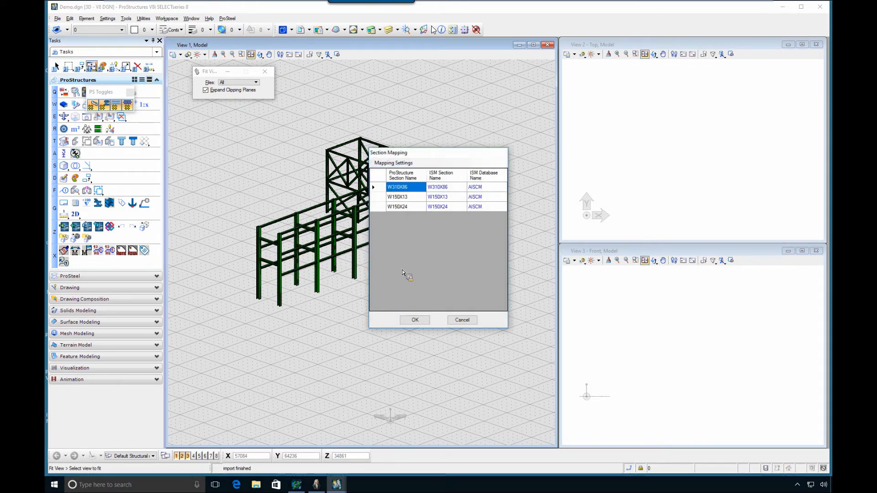
pyautogui.click(414, 320)
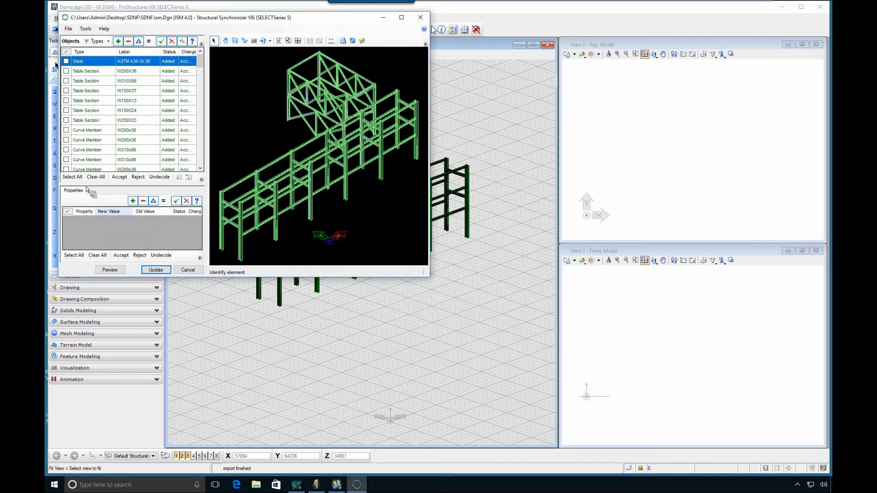
# Accept all objects in Structural Synchronizer and update the ISM repository with an empty commit message
pyautogui.click(72, 177)
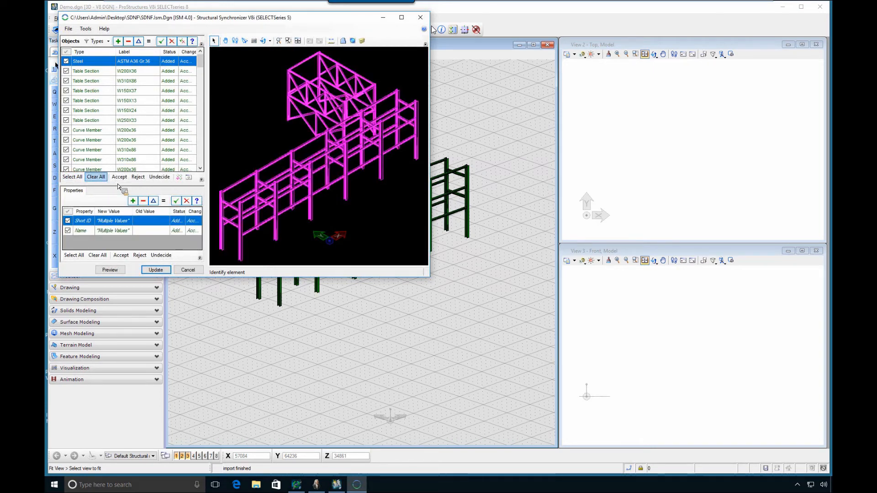
pyautogui.click(119, 177)
pyautogui.click(167, 270)
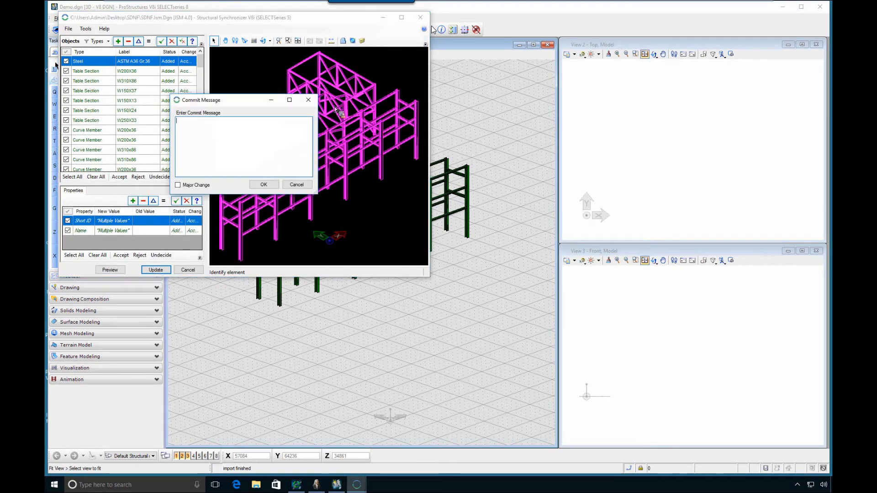
pyautogui.click(264, 184)
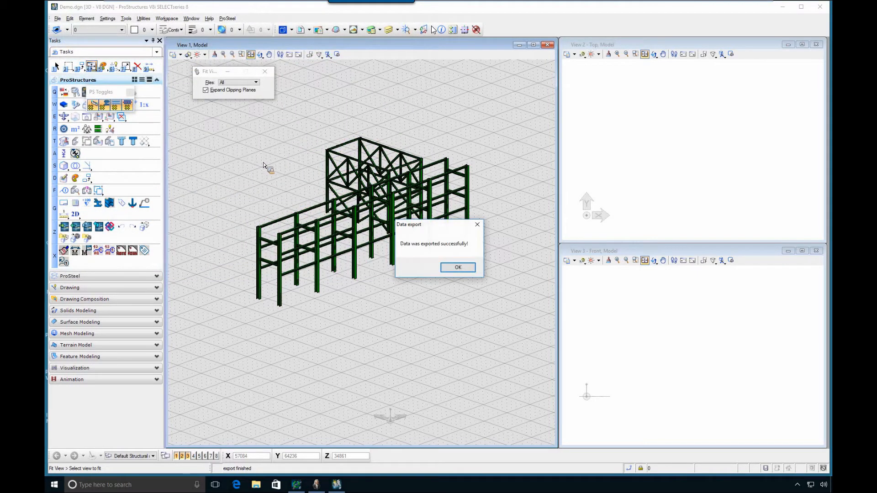
pyautogui.click(456, 267)
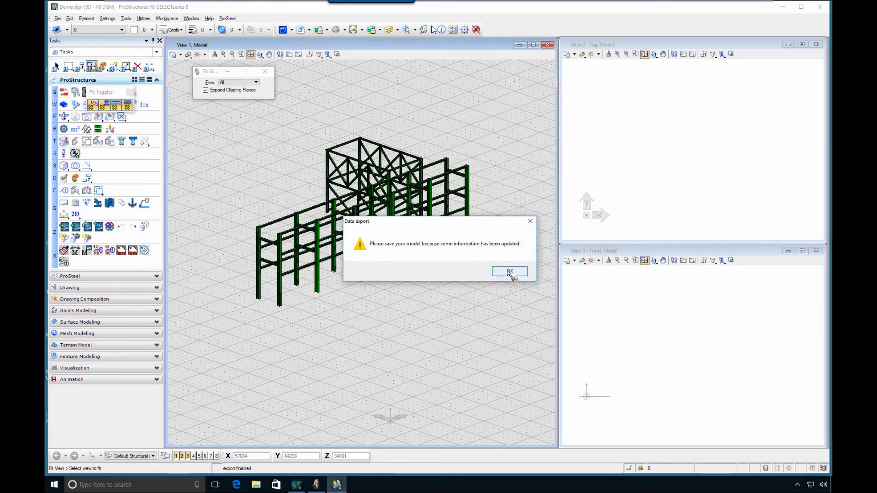
pyautogui.press('Return')
# Save the Demo.dgn model and close ProStructures
pyautogui.click(57, 19)
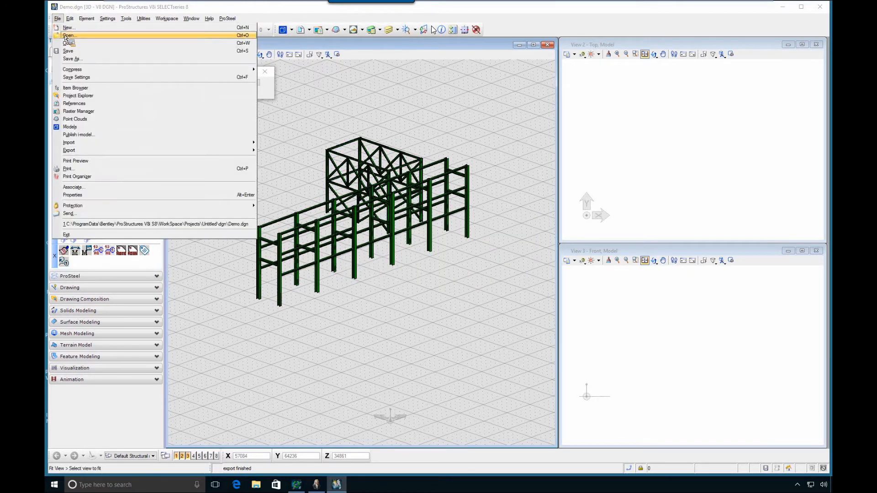
pyautogui.click(182, 50)
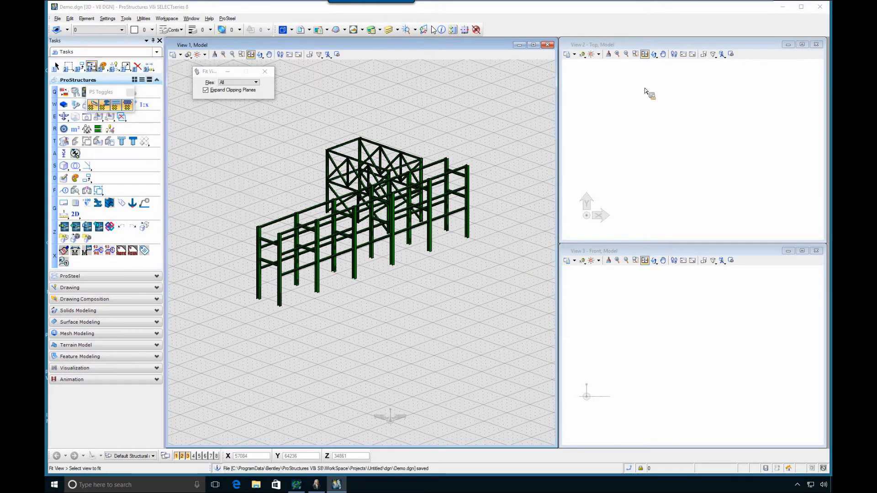
pyautogui.click(820, 7)
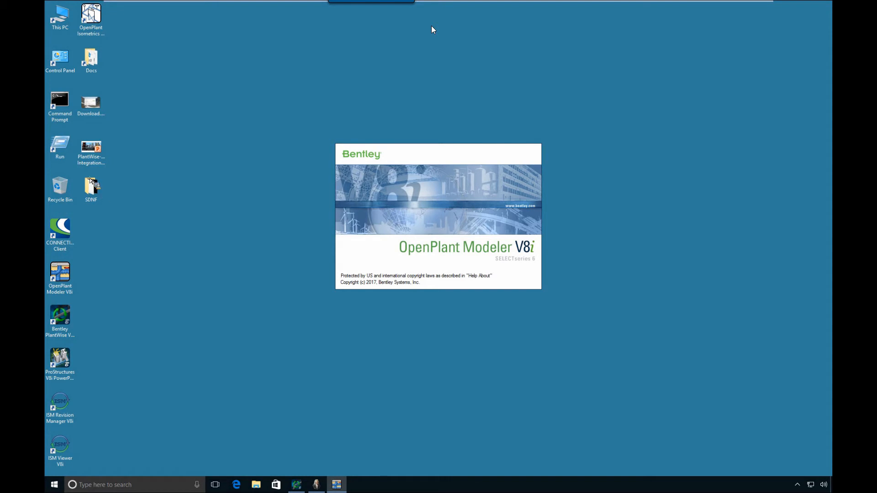
# Check the exported ISM file in the Desktop's SDNF folder and open Empty.dgn in OpenPlant Modeler with the OPModeler_Metric project
pyautogui.doubleClick(91, 188)
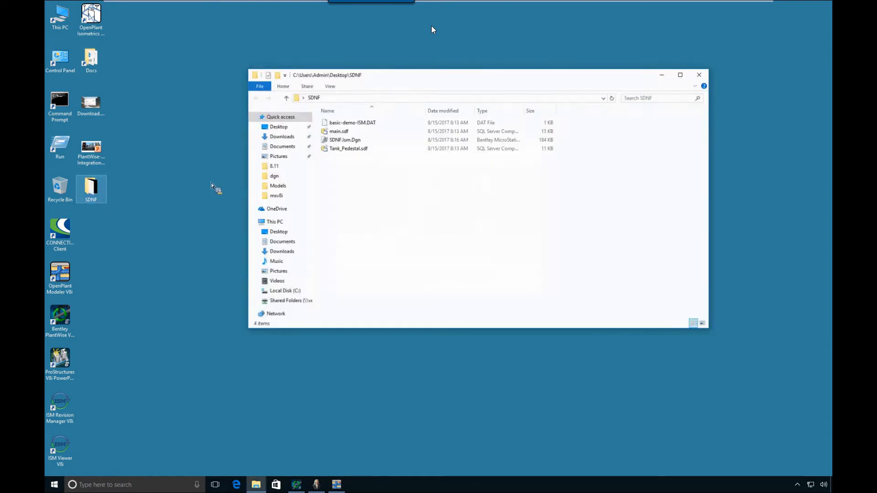
pyautogui.click(340, 140)
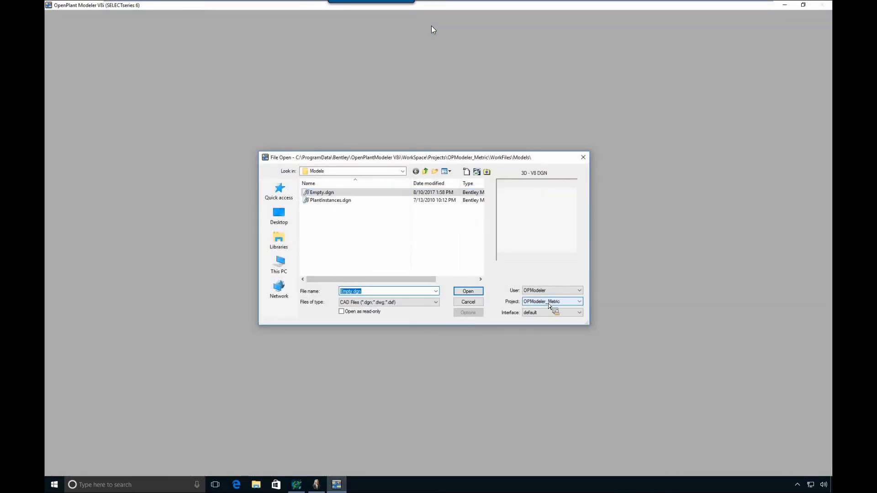
pyautogui.click(472, 294)
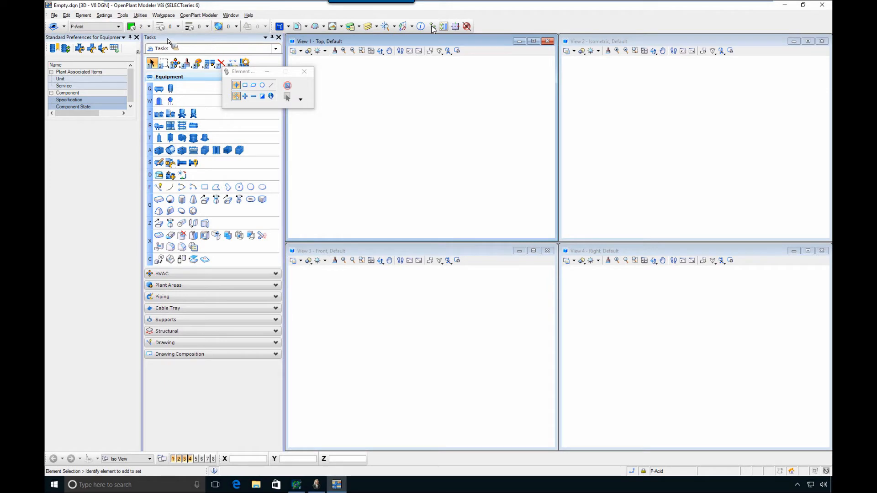
# Start a structural ISM update from the repository SDNF.Ism.Dgn in the Desktop's SDNF folder
pyautogui.click(169, 330)
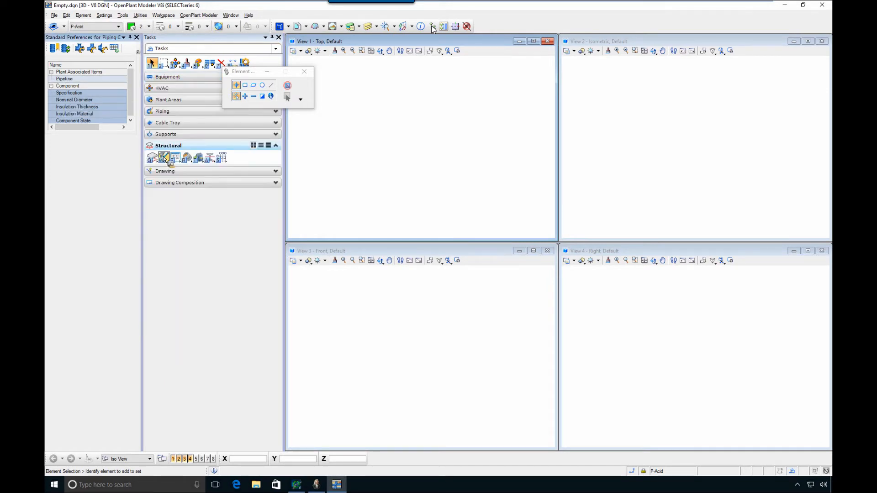
pyautogui.click(202, 160)
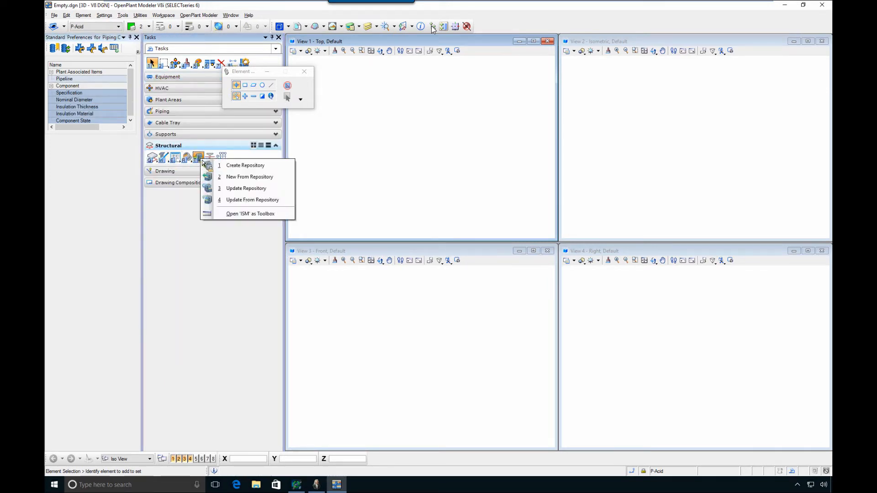
pyautogui.click(251, 200)
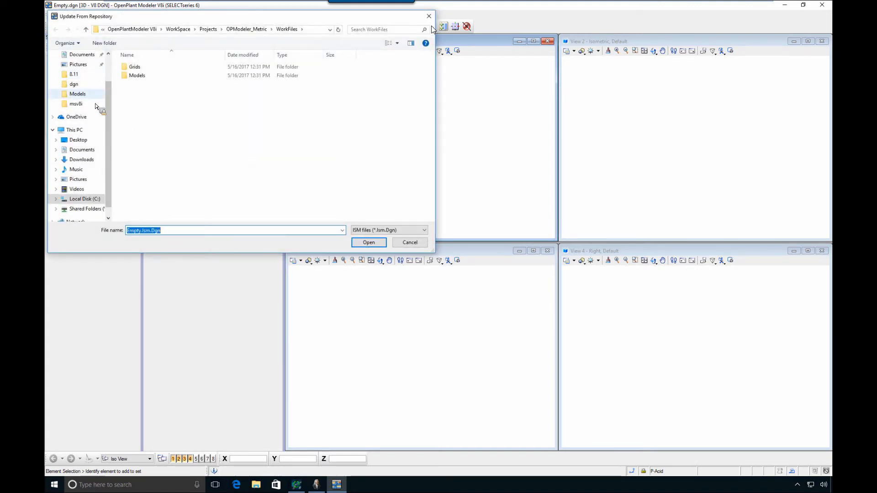
pyautogui.click(84, 142)
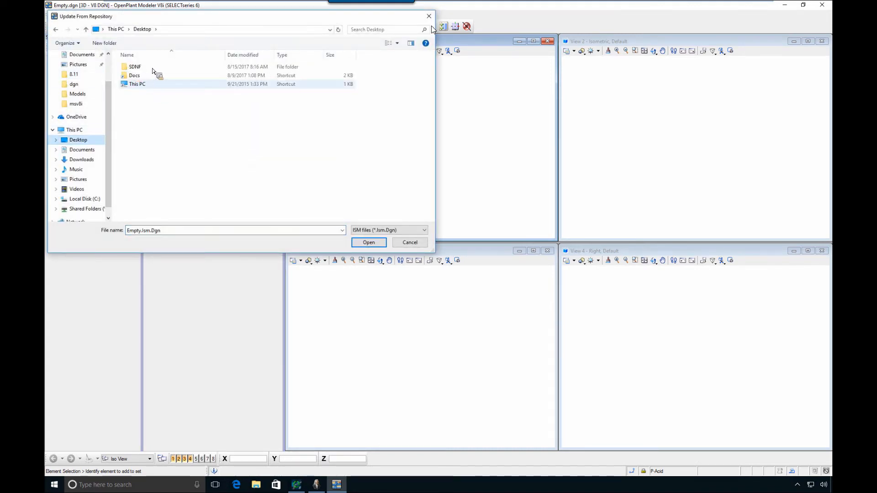
pyautogui.doubleClick(149, 71)
pyautogui.click(146, 67)
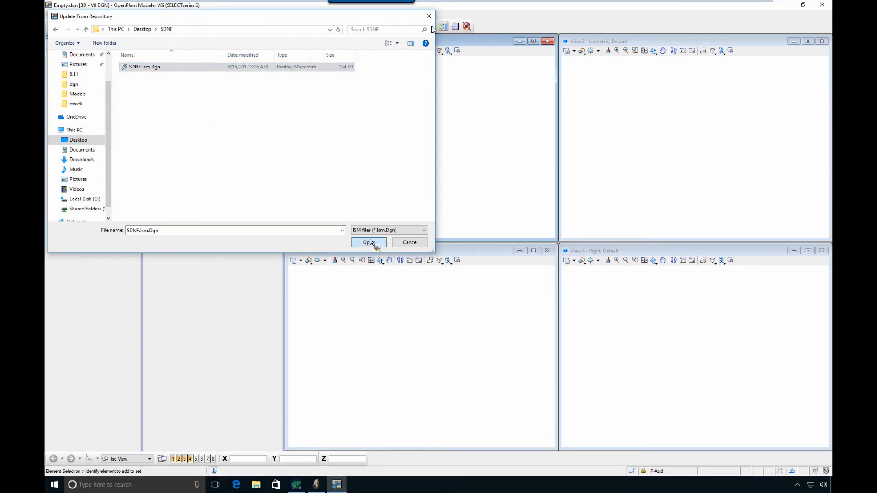
pyautogui.click(368, 243)
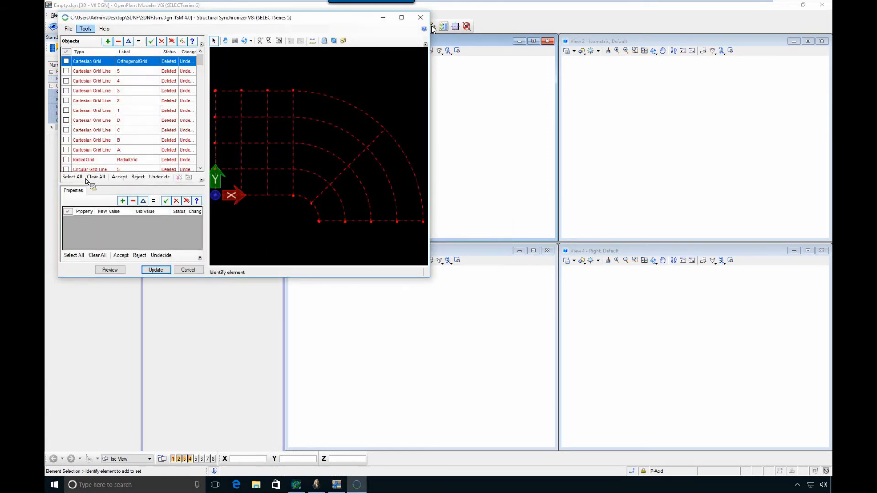
# Accept all objects in Structural Synchronizer and update the Empty.dgn model from the repository
pyautogui.click(73, 177)
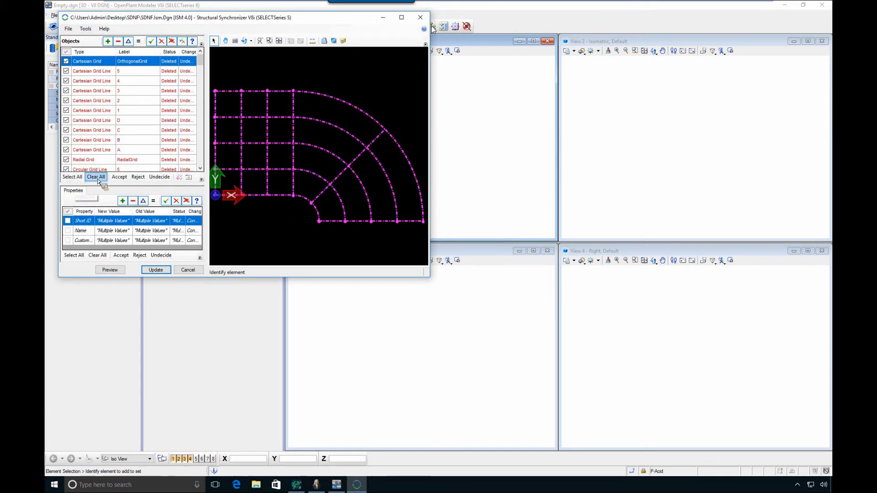
pyautogui.click(156, 270)
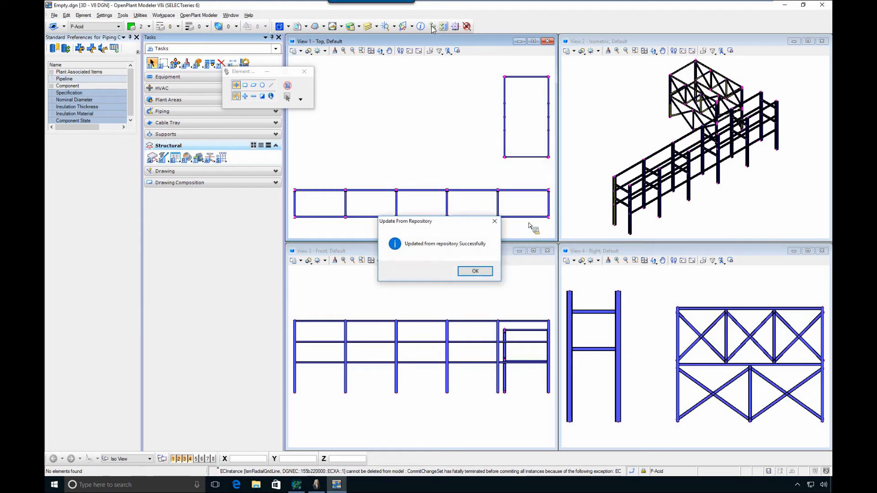
pyautogui.click(475, 272)
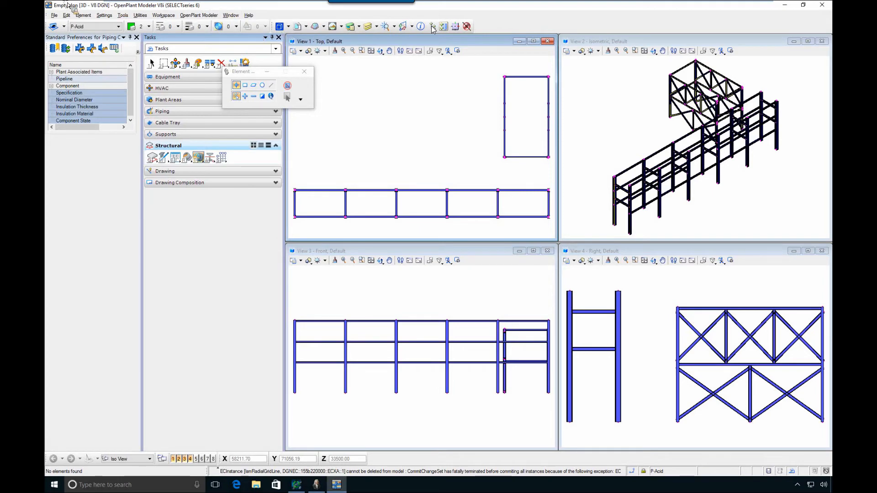
# Restore the OpenPlant Modeler window from full size and shift it aside to uncover part of the desktop
pyautogui.doubleClick(120, 9)
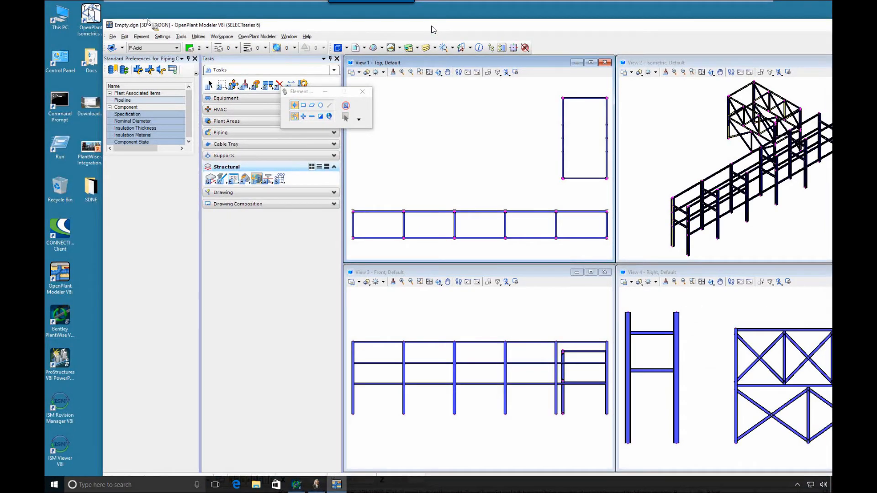
pyautogui.moveTo(219, 19); pyautogui.dragTo(185, 1)
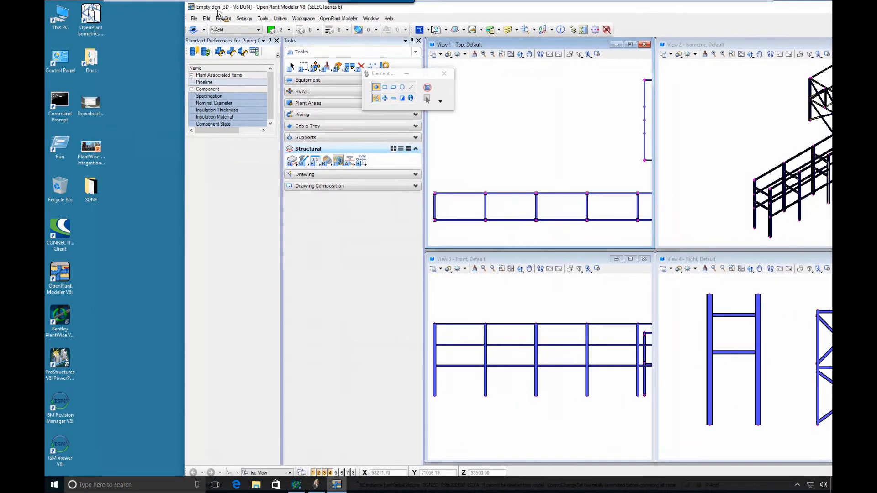
pyautogui.moveTo(216, 9); pyautogui.dragTo(219, 18)
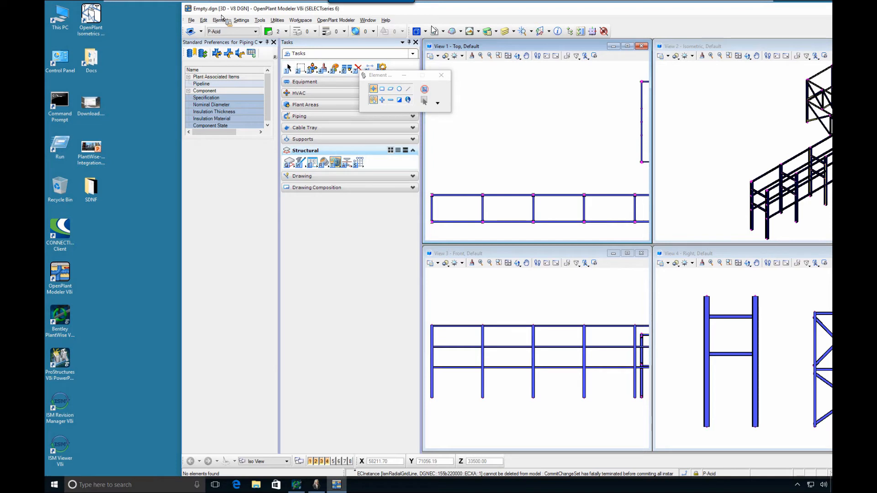
# Load the PlantWise import application with the key-in "mdl load importplantwise"
pyautogui.click(277, 20)
pyautogui.press('Return')
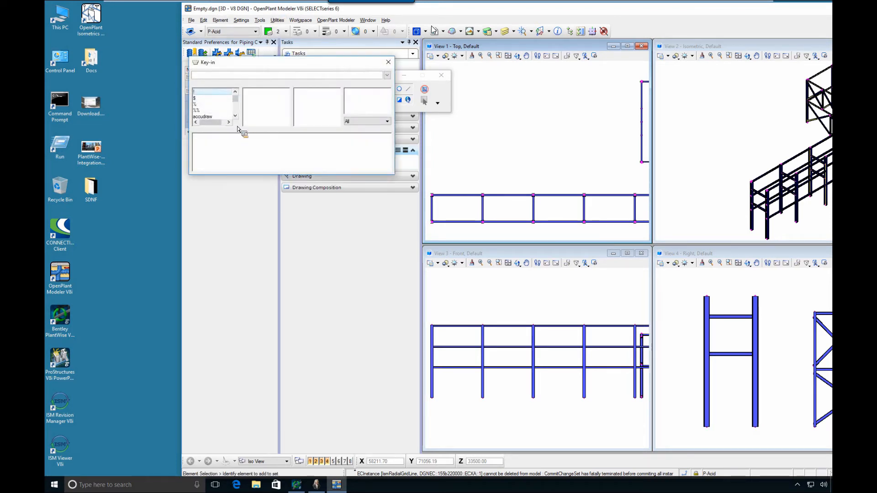
pyautogui.write('mdl m')
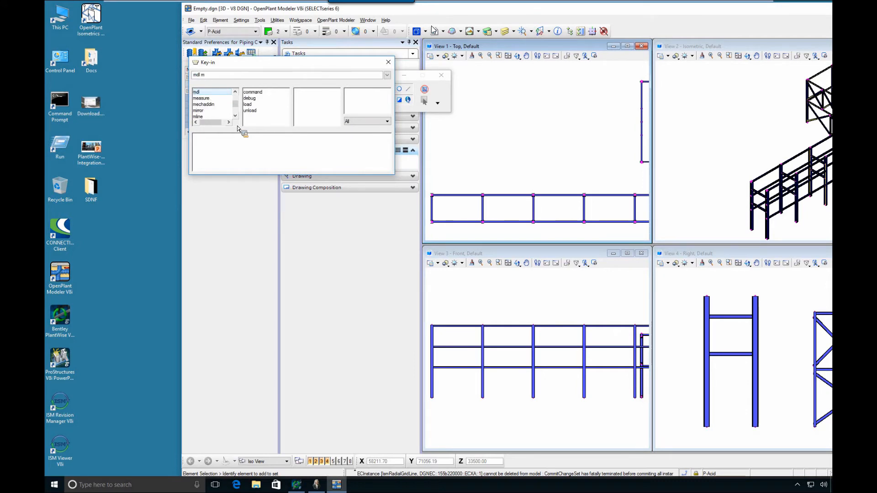
pyautogui.press('BackSpace')
pyautogui.write('load')
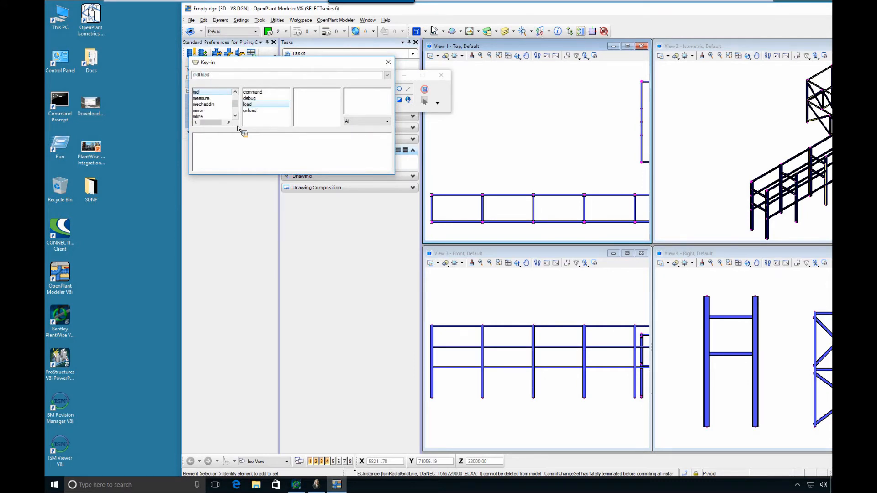
pyautogui.write(' importplantwise')
pyautogui.press('Return')
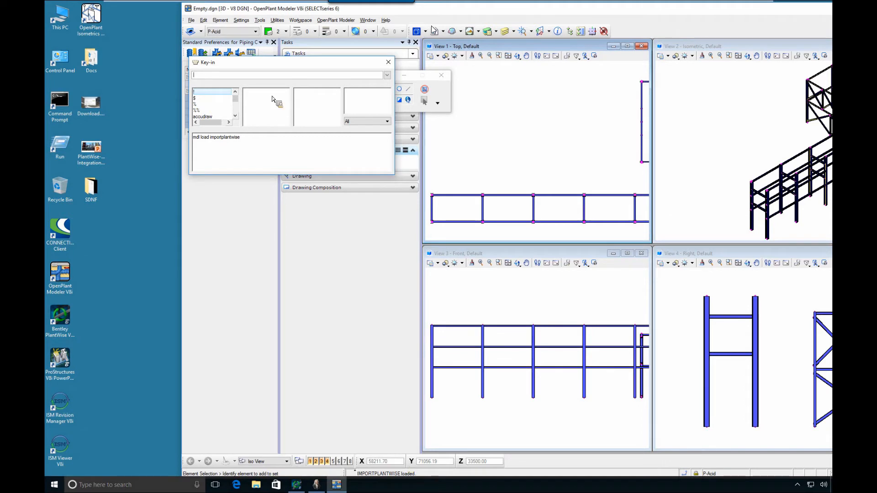
# Run the importplantwise importplantwisedata key-in, place the PlantWise import dialog beside the modeler window and close the key-in dialog
pyautogui.write('importplantwise')
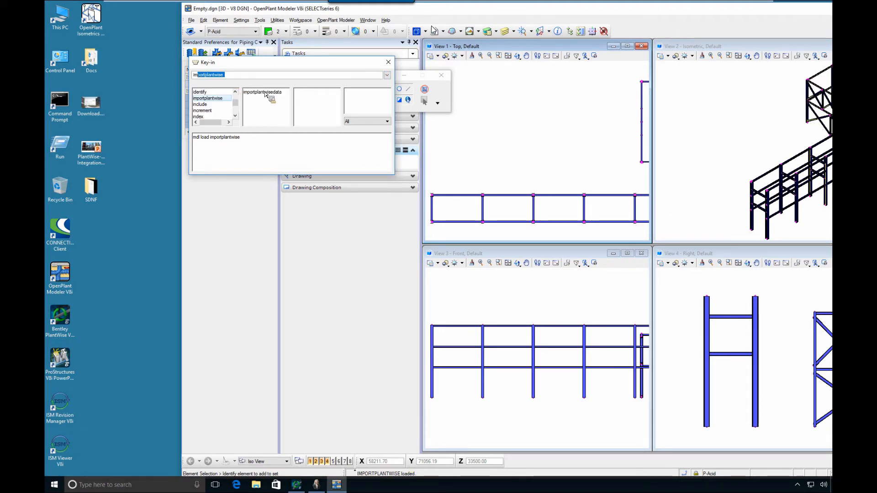
pyautogui.doubleClick(266, 95)
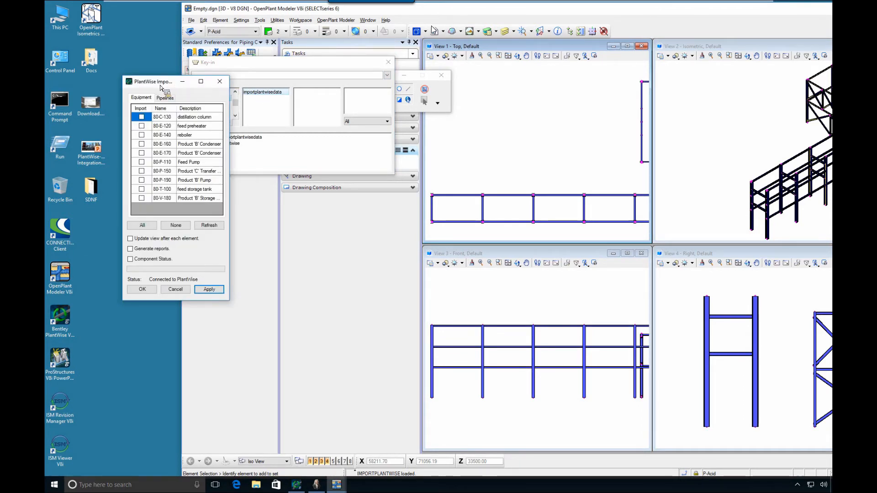
pyautogui.moveTo(155, 78); pyautogui.dragTo(114, 49)
pyautogui.click(388, 62)
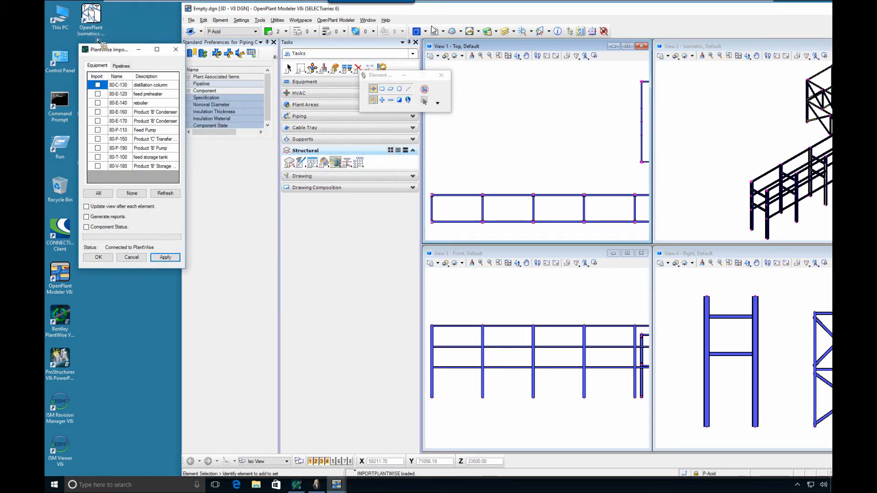
pyautogui.moveTo(105, 48); pyautogui.dragTo(99, 47)
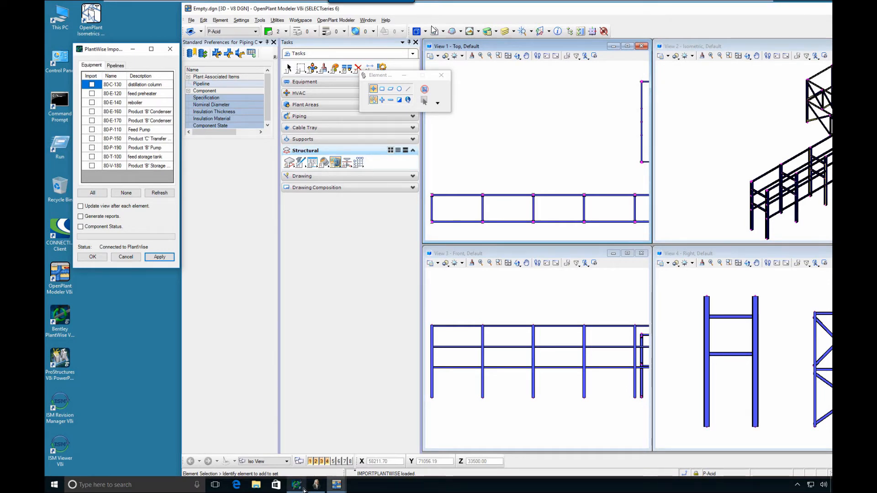
pyautogui.moveTo(304, 491)
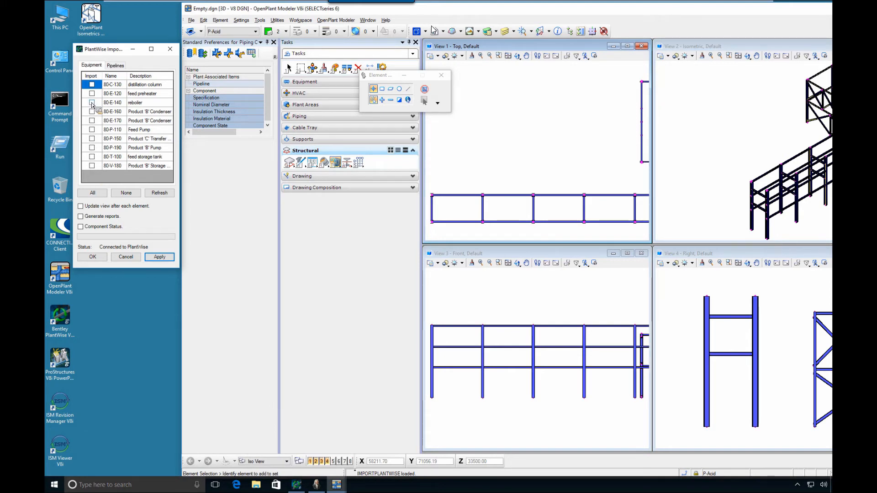
# Maximize the isometric view 2 and fit the whole structure in it, keeping the modeler window beside the import dialog
pyautogui.doubleClick(681, 47)
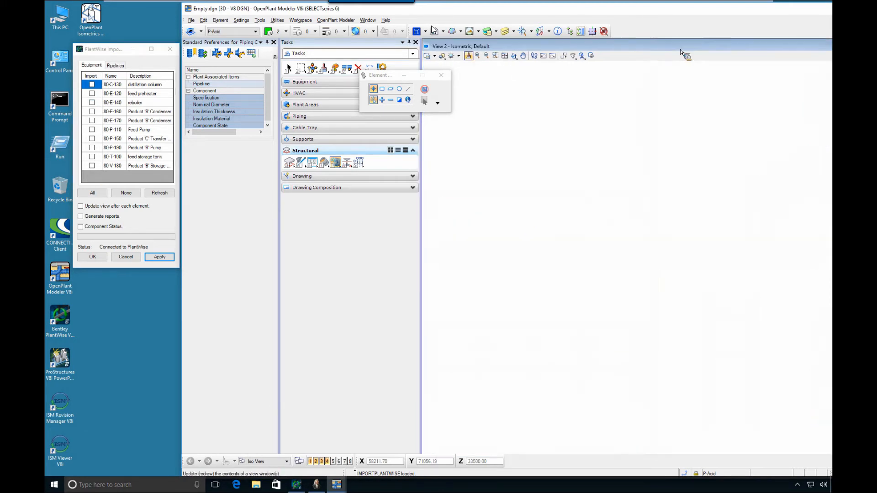
pyautogui.doubleClick(649, 46)
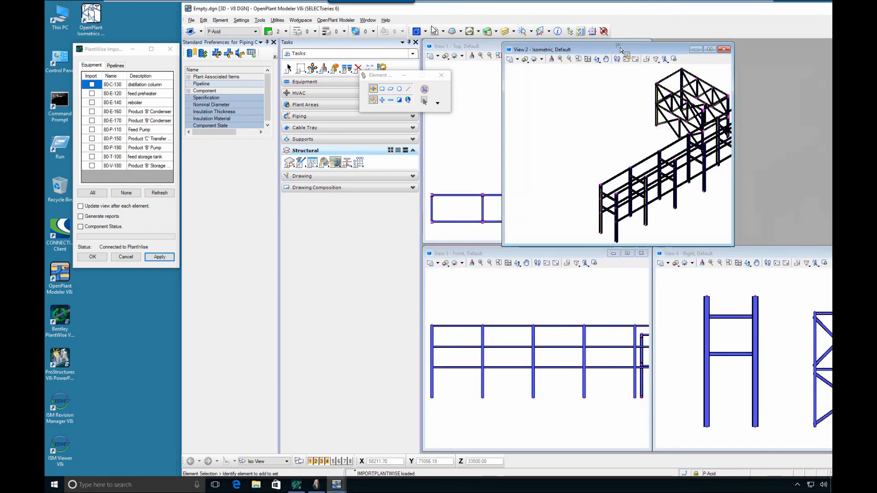
pyautogui.moveTo(499, 9); pyautogui.dragTo(458, 9)
pyautogui.doubleClick(484, 73)
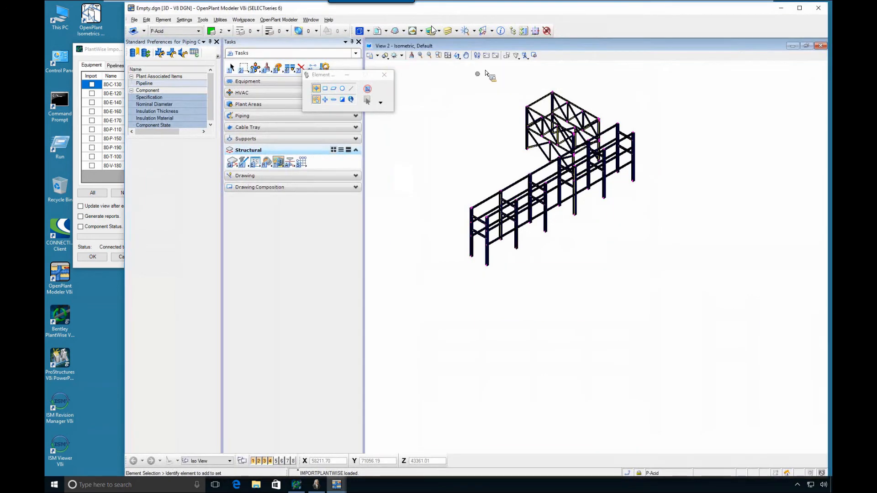
pyautogui.click(431, 28)
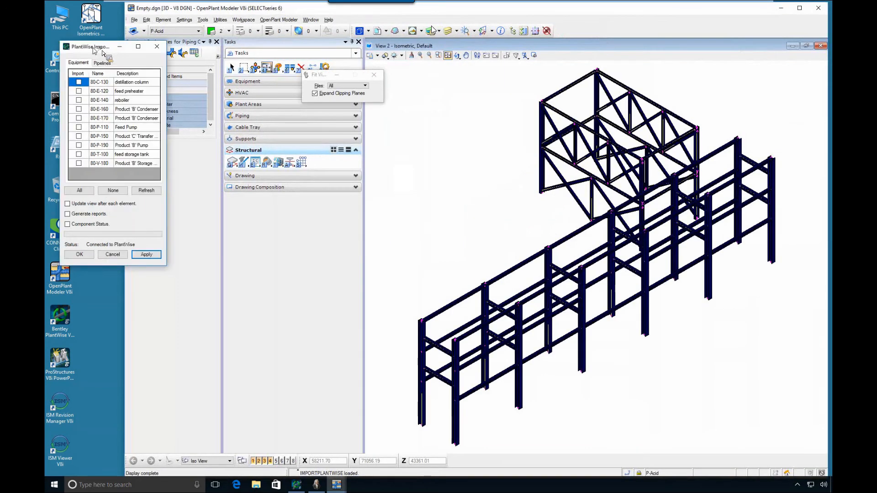
# Import all listed PlantWise equipment items into the model
pyautogui.click(68, 189)
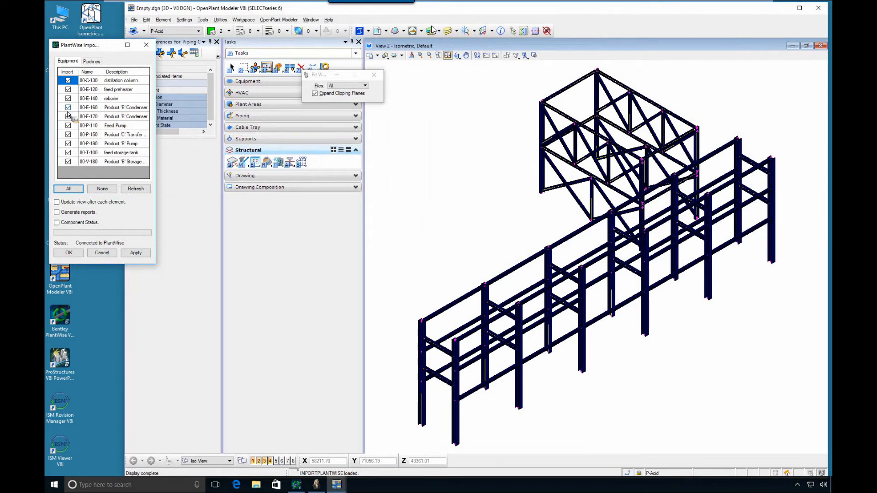
pyautogui.click(138, 253)
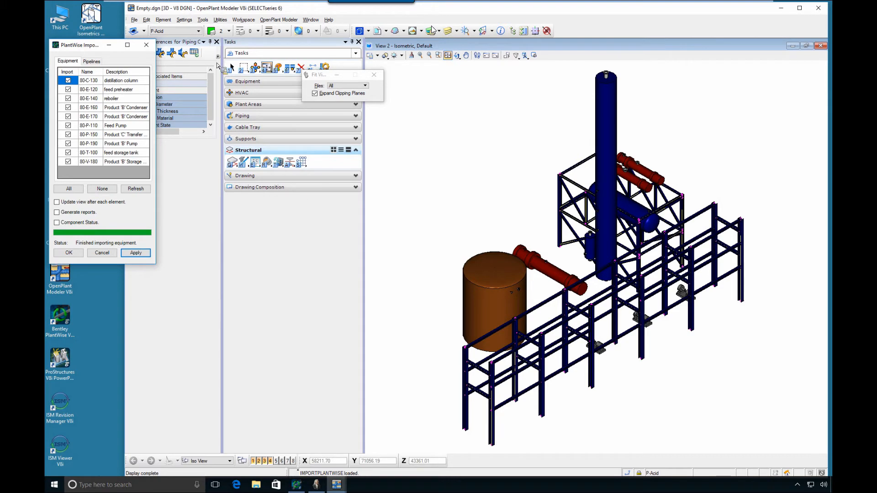
# Open the feed preheater 80-E-120 for component modification and enlarge the Modify Equipment dialog to examine its properties
pyautogui.click(232, 67)
pyautogui.click(555, 277)
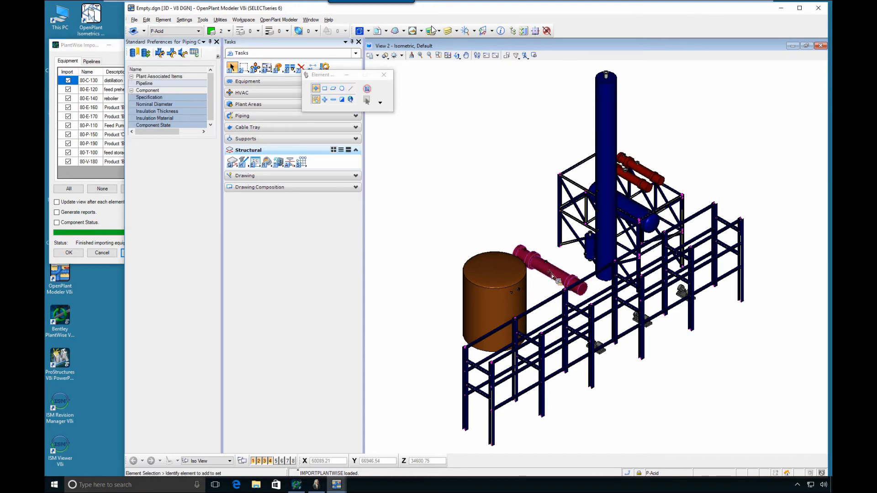
pyautogui.click(475, 226)
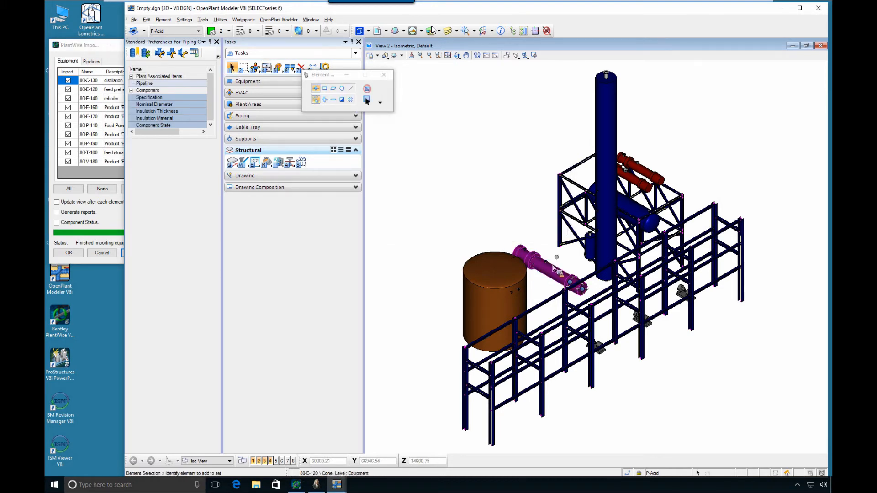
pyautogui.rightClick(548, 273)
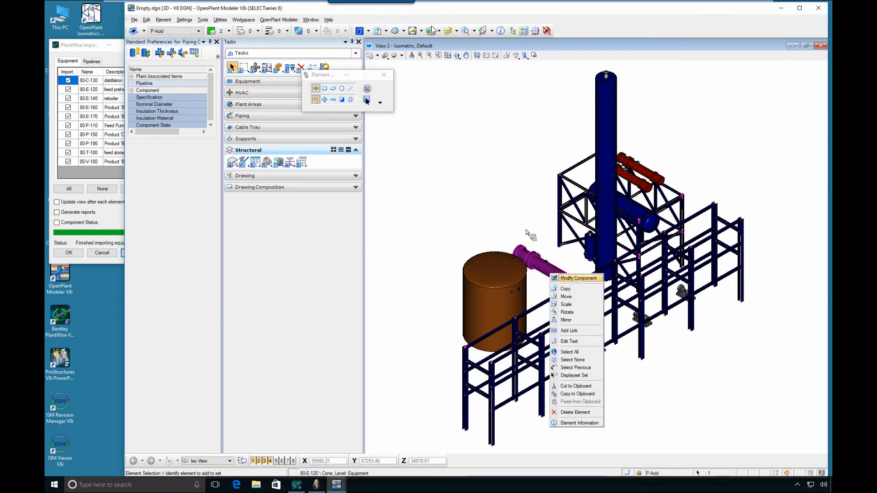
pyautogui.moveTo(188, 76); pyautogui.dragTo(158, 64)
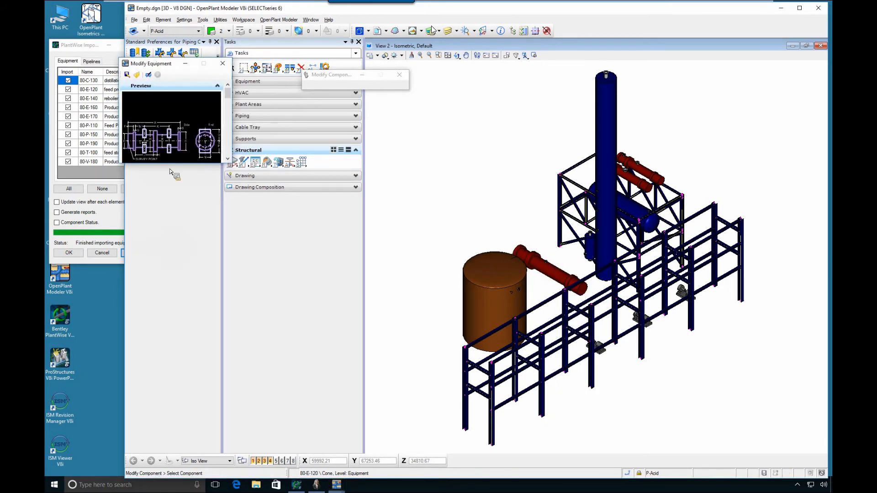
pyautogui.moveTo(172, 164); pyautogui.dragTo(198, 420)
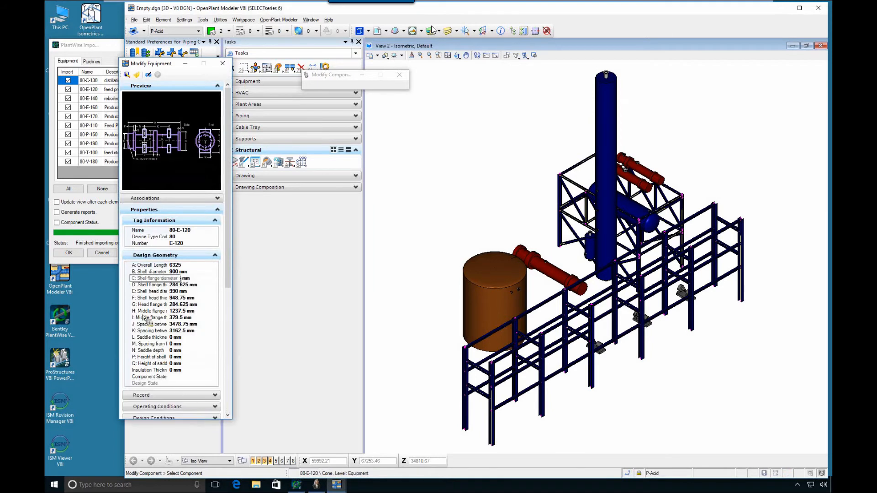
# Import all listed PlantWise pipelines into the model
pyautogui.click(90, 62)
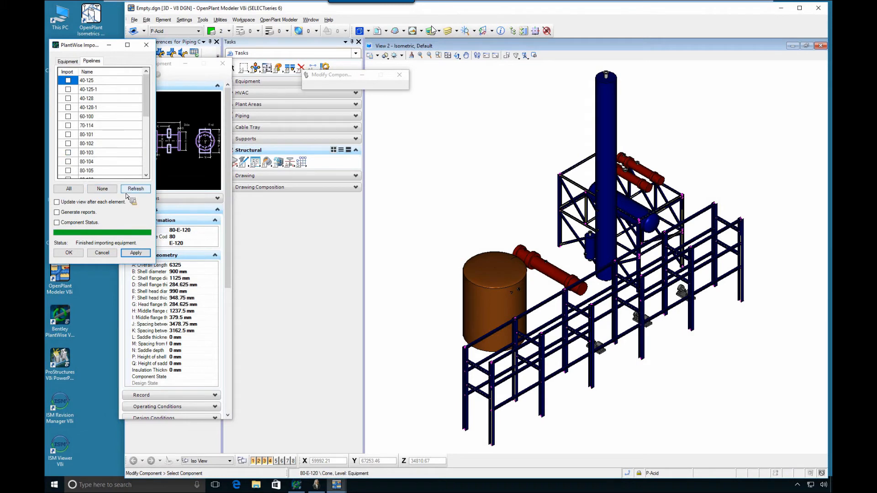
pyautogui.click(68, 189)
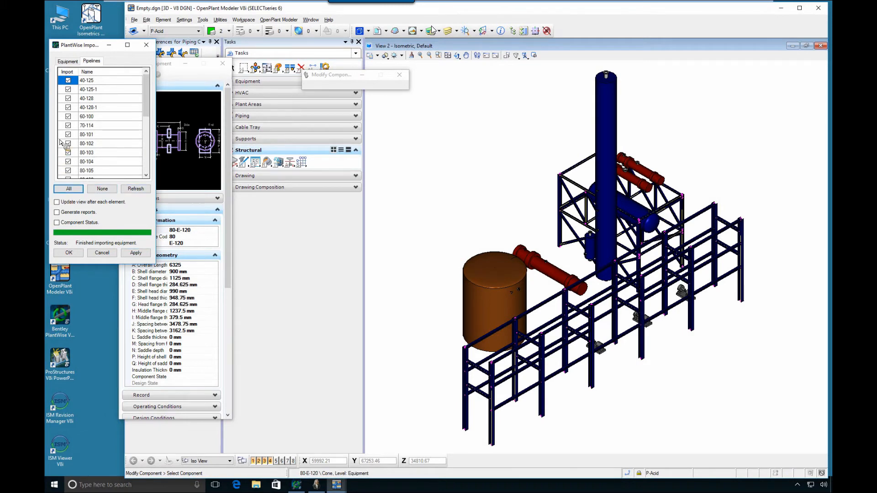
pyautogui.click(136, 254)
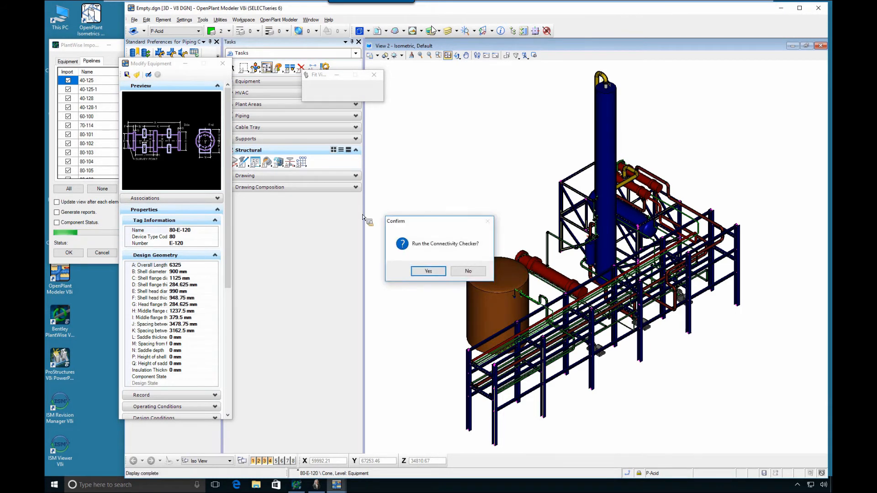
# Run the Connectivity Checker on the imported pipelines, review its warnings and close the checker
pyautogui.click(424, 270)
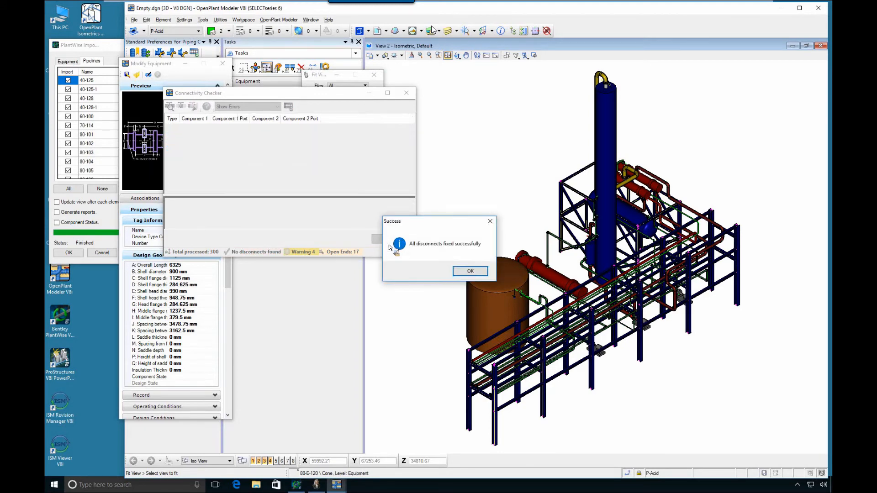
pyautogui.click(469, 271)
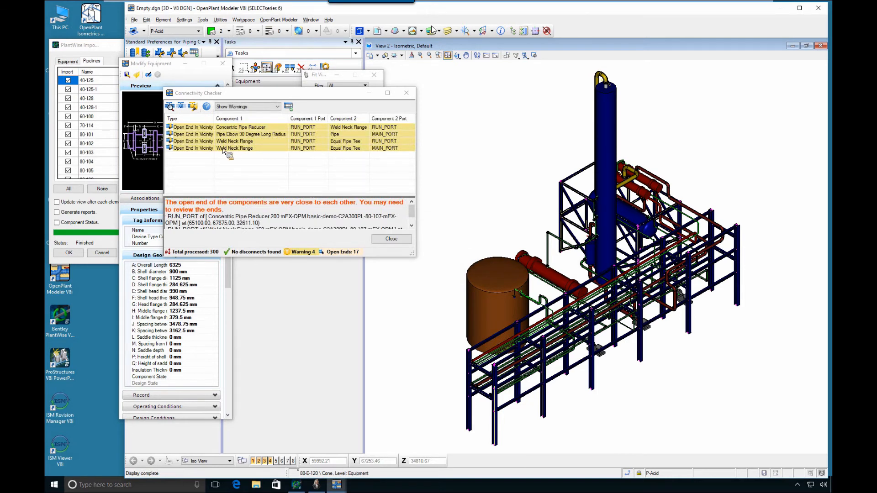
pyautogui.click(406, 94)
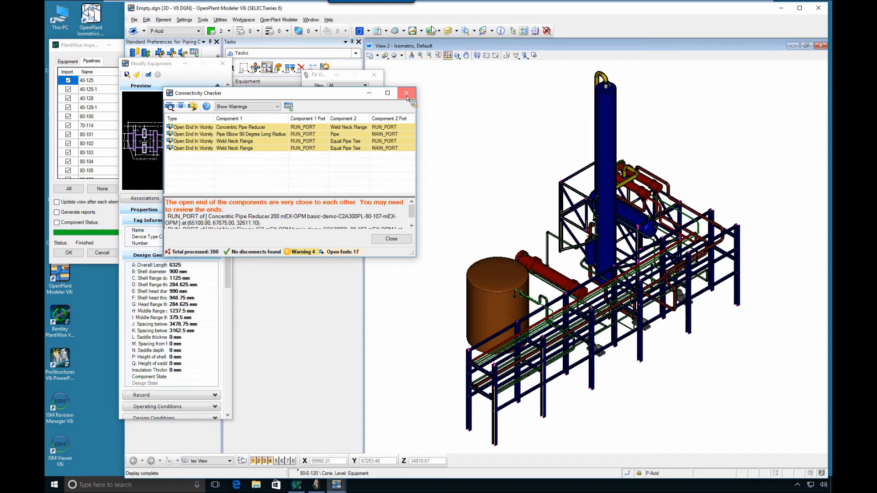
pyautogui.click(407, 95)
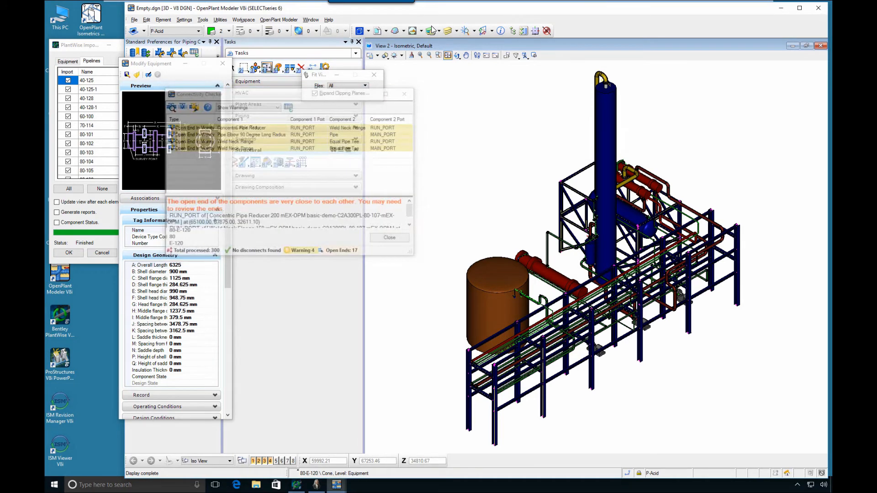
# Close the Modify Equipment dialog and inspect the imported piping, selecting the insulated 100 mm pipe at the small vertical vessel
pyautogui.click(223, 63)
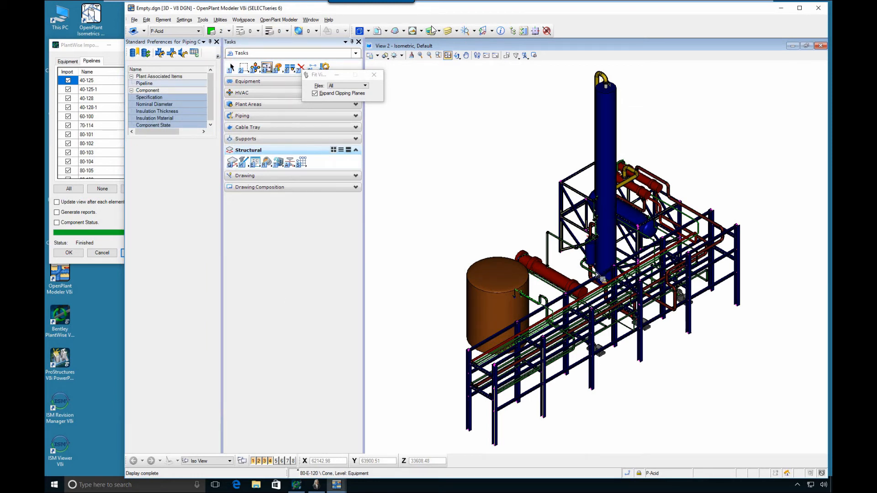
pyautogui.scroll(5, 596, 274)
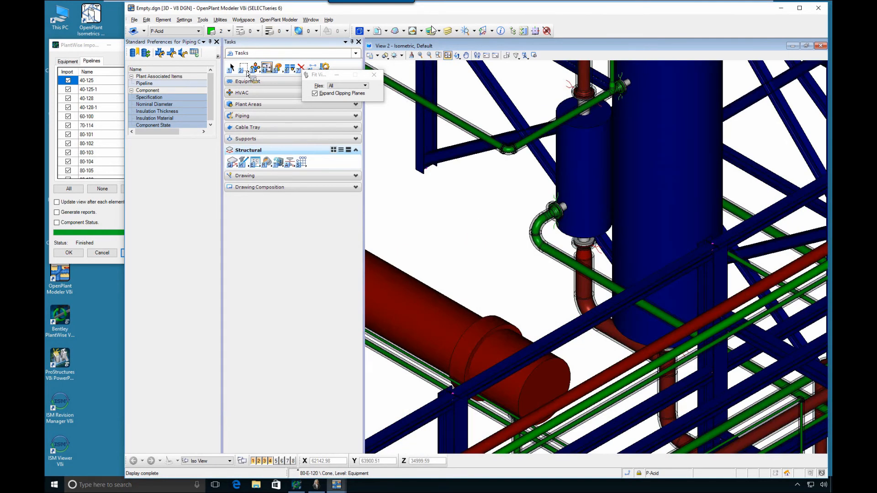
pyautogui.click(232, 69)
pyautogui.scroll(2, 568, 265)
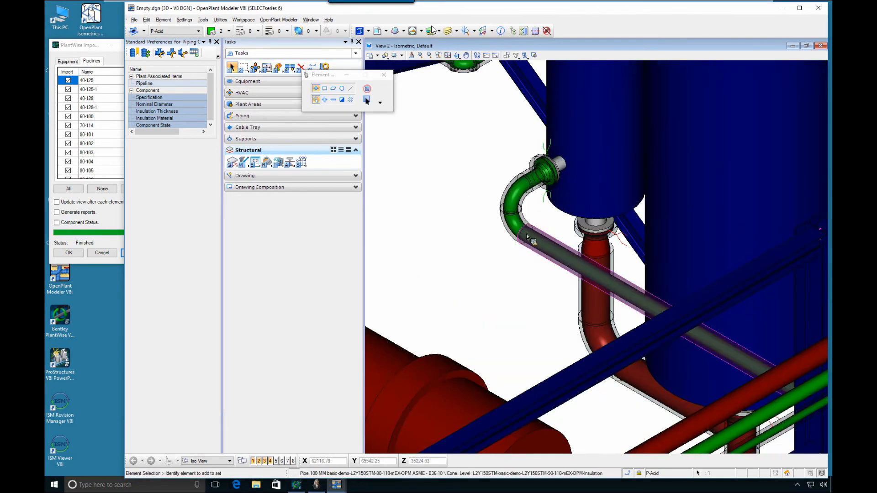
pyautogui.moveTo(526, 234)
pyautogui.mouseDown()
pyautogui.moveTo(576, 257)
pyautogui.moveTo(580, 270)
pyautogui.moveTo(525, 234)
pyautogui.mouseUp()
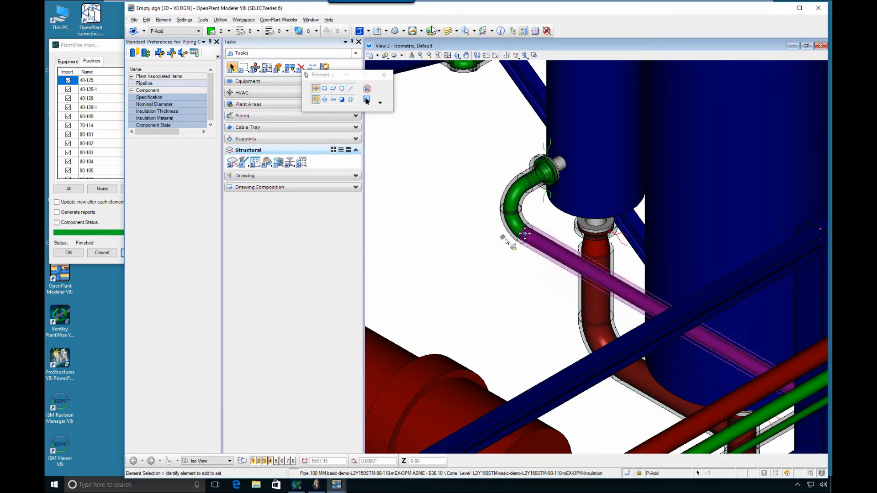
pyautogui.scroll(-3, 481, 240)
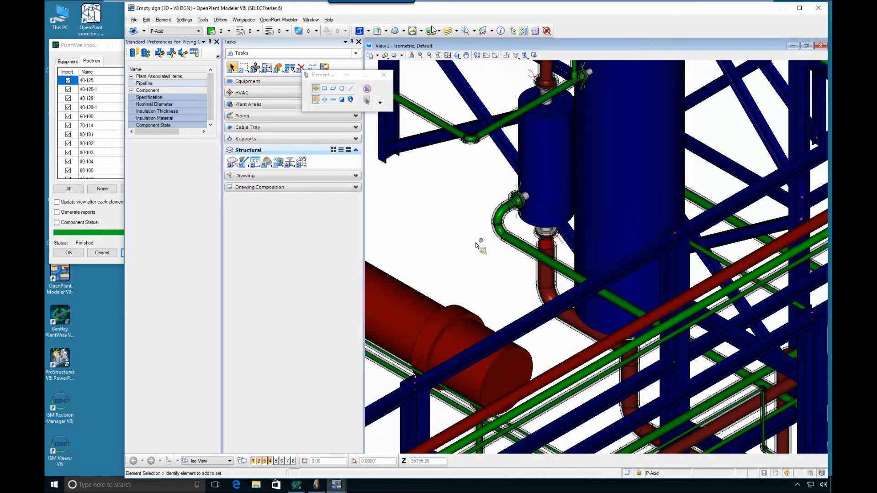
pyautogui.scroll(-1, 473, 241)
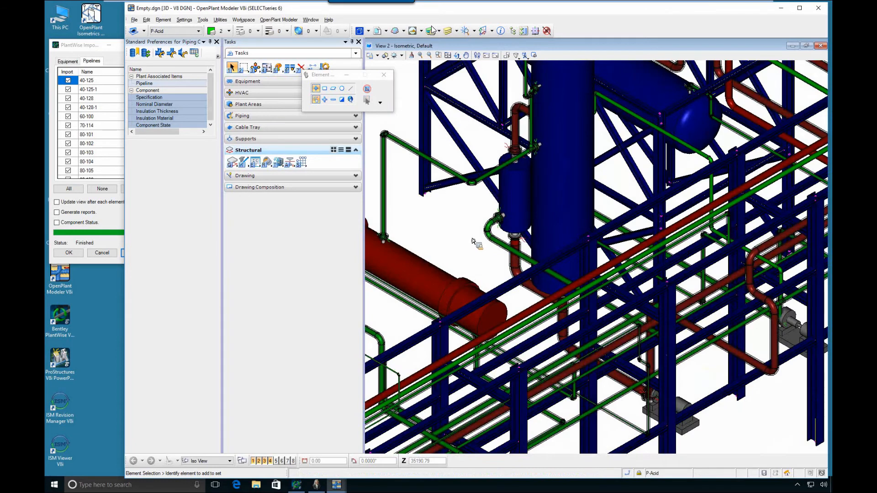
pyautogui.scroll(-2, 475, 245)
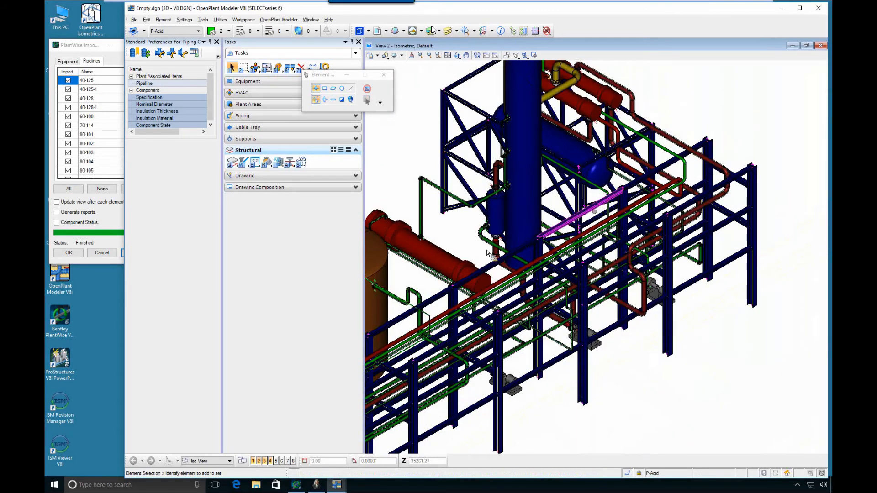
pyautogui.scroll(3, 480, 212)
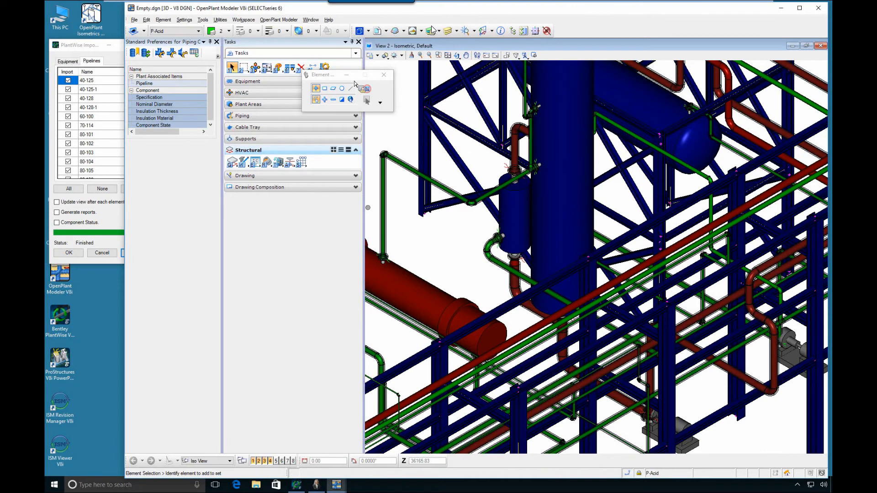
# Create an iso sheet for pipeline basic-demo-A2A150PV-80-130-mEX-OPM from the Pipeline Manager and generate its isometric drawing
pyautogui.click(256, 116)
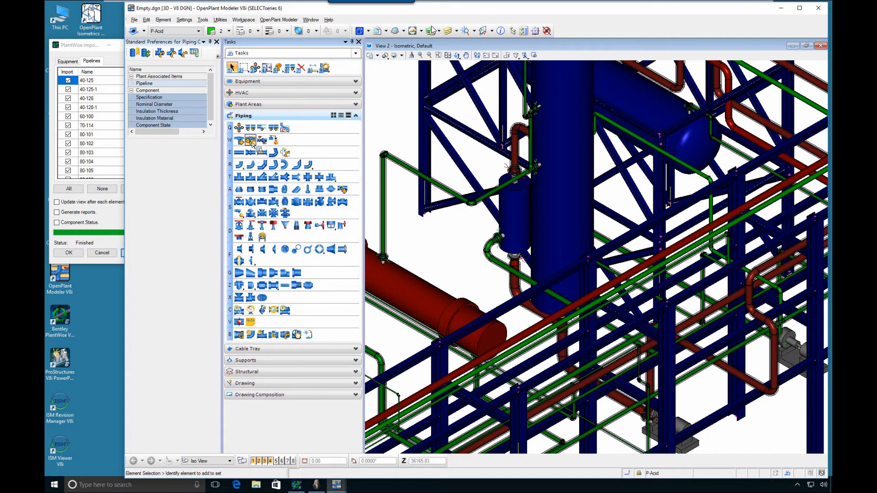
pyautogui.click(250, 141)
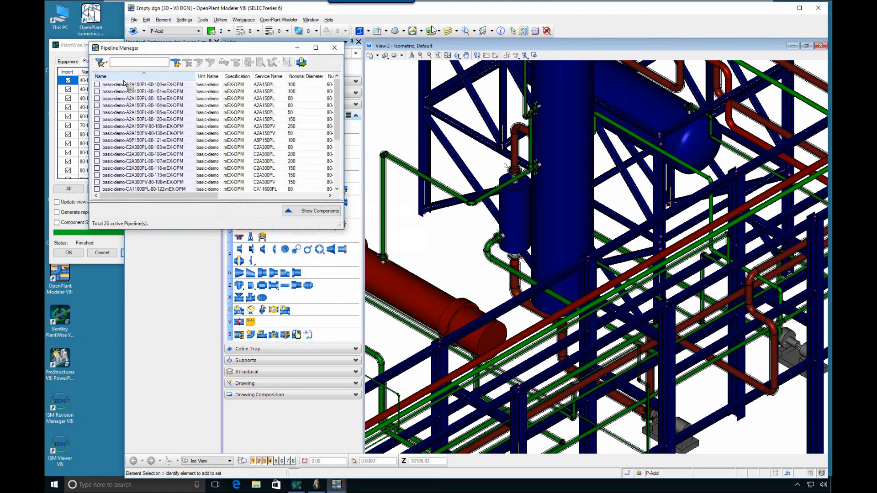
pyautogui.click(97, 133)
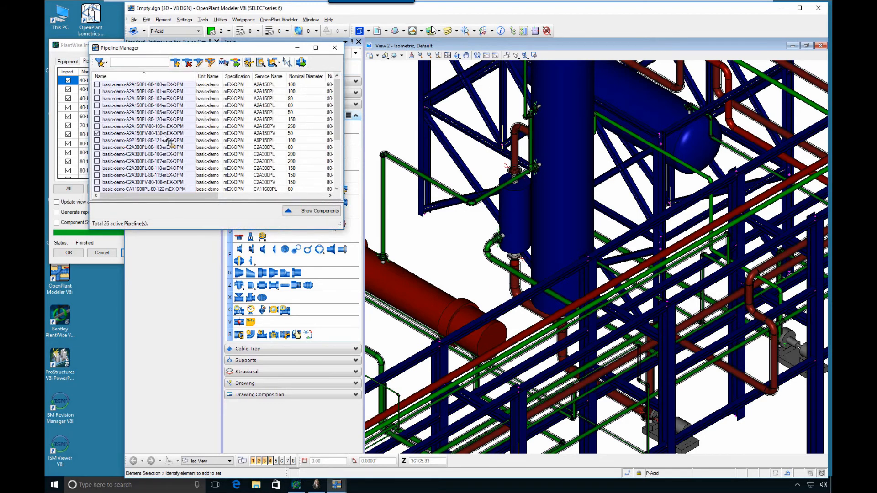
pyautogui.click(250, 64)
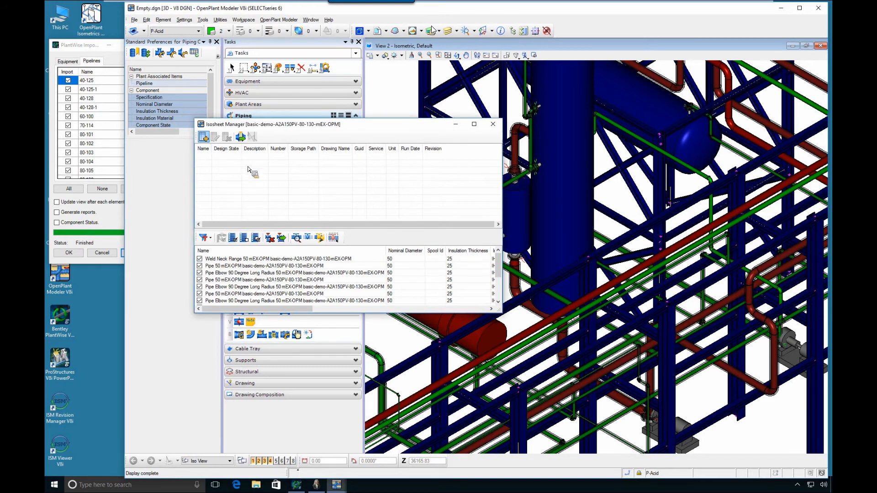
pyautogui.click(447, 314)
pyautogui.click(252, 137)
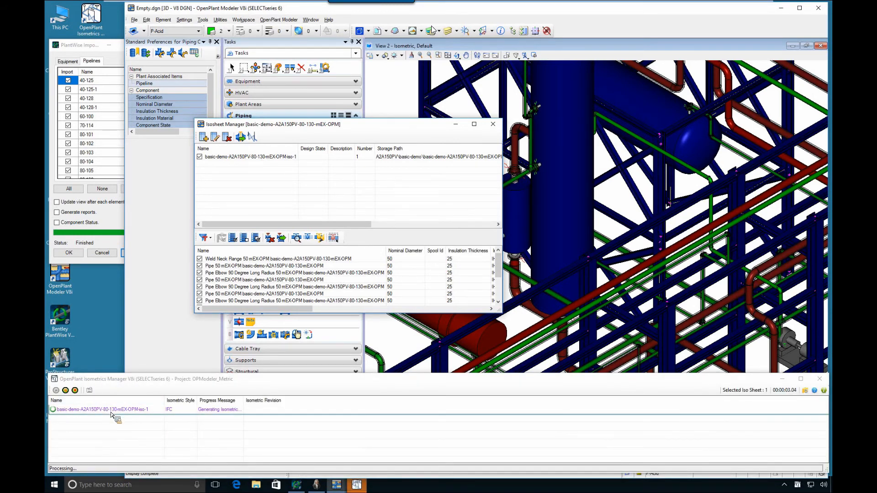
# Open the generated isometric drawing, examine its pipe run and bill of materials, and close it
pyautogui.click(112, 412)
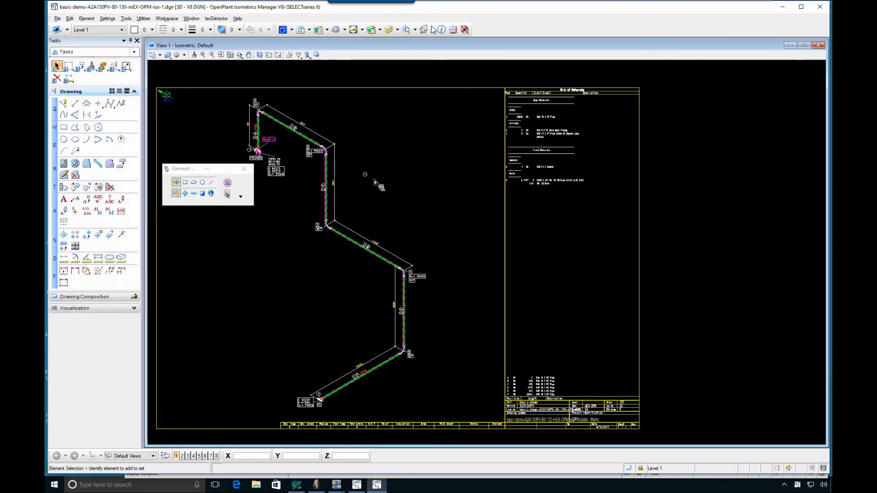
pyautogui.scroll(5, 556, 136)
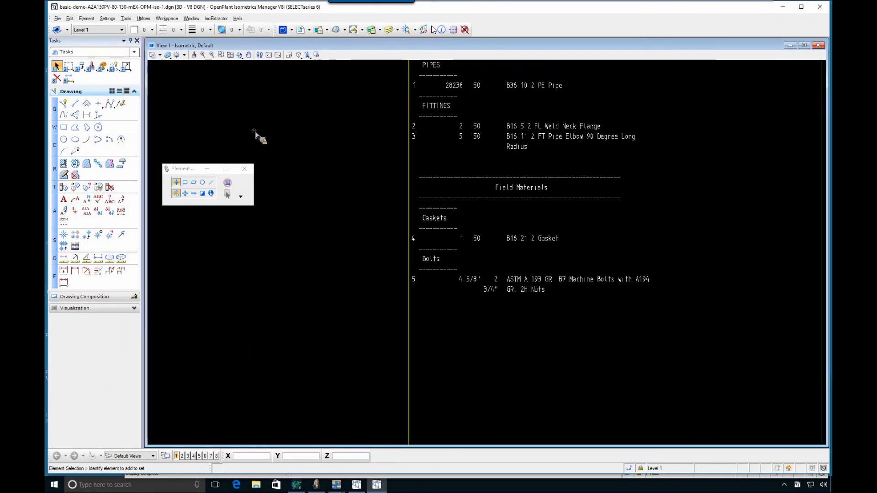
pyautogui.click(251, 55)
pyautogui.moveTo(244, 116); pyautogui.dragTo(450, 156)
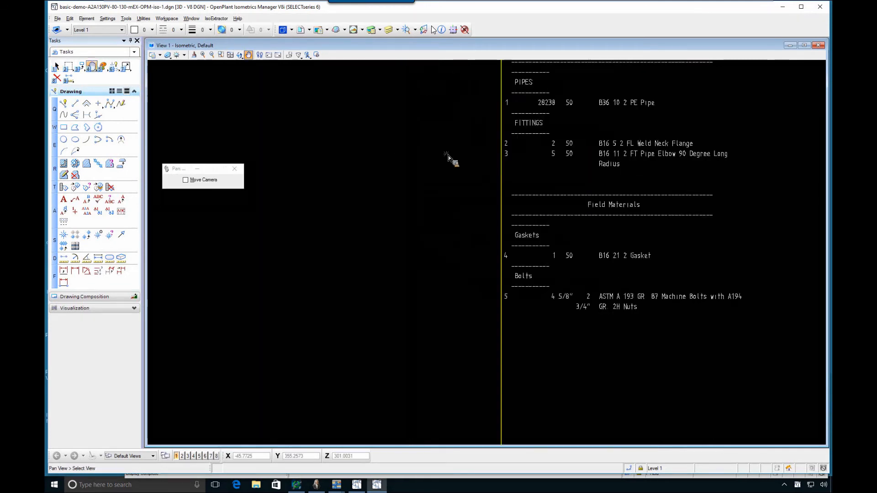
pyautogui.scroll(-3, 318, 200)
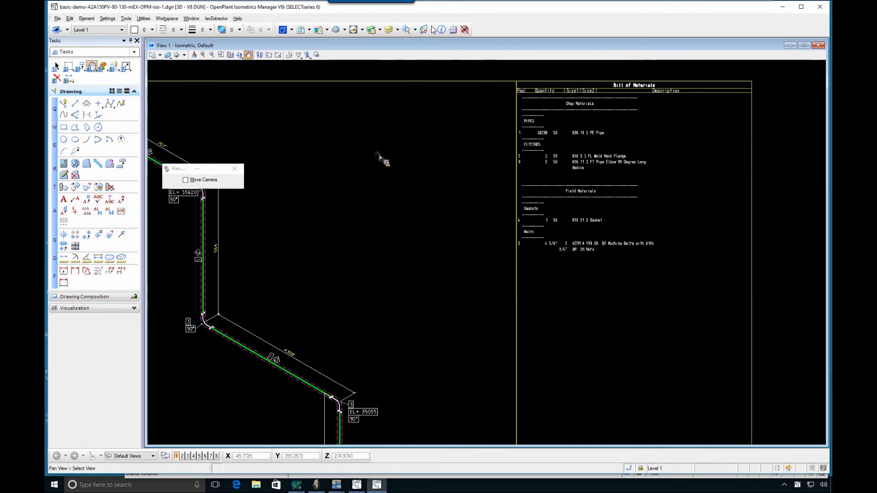
pyautogui.moveTo(295, 152); pyautogui.dragTo(394, 150)
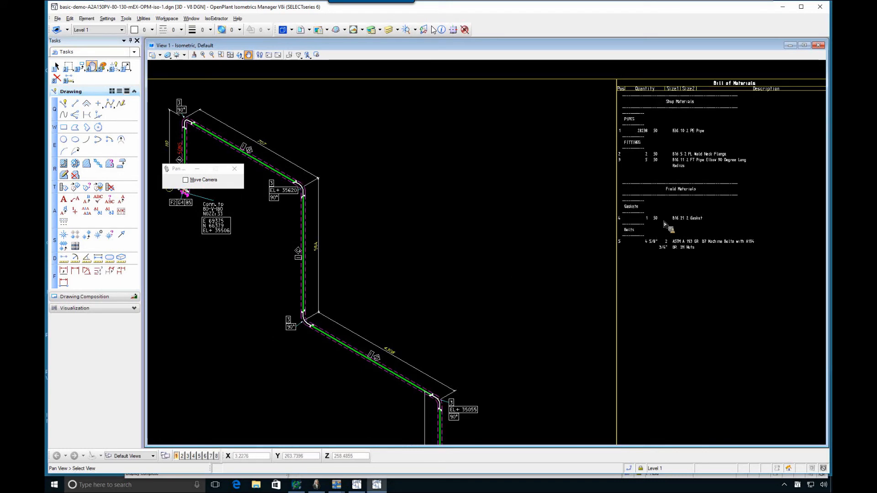
pyautogui.click(825, 12)
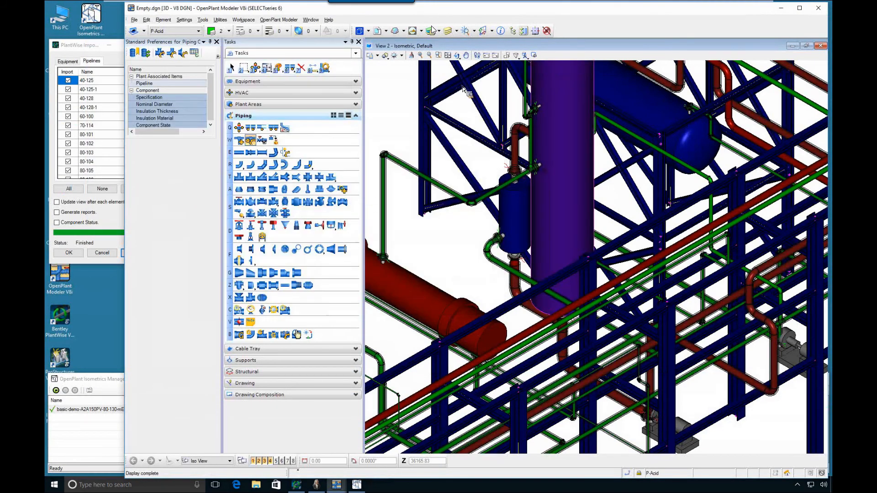
# Fit the plant in the modeler view, switch to Bentley PlantWise to compare its maximized, fitted isometric view, and minimize PlantWise
pyautogui.click(447, 56)
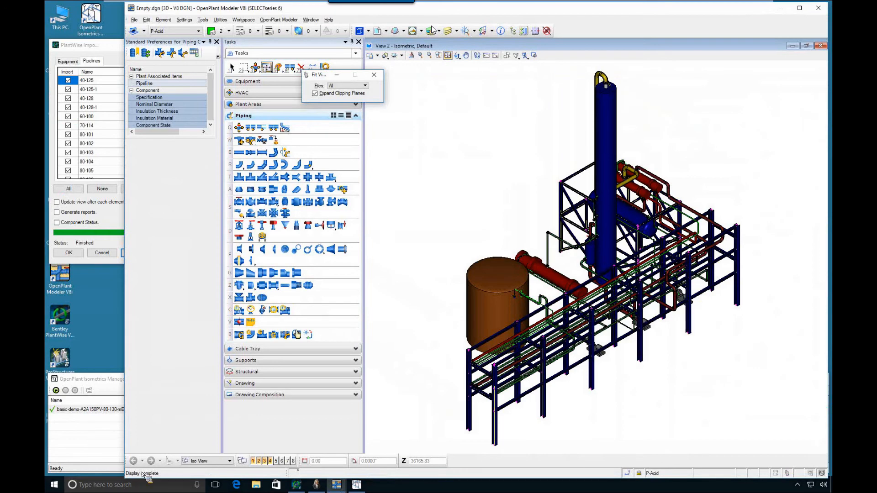
pyautogui.click(296, 486)
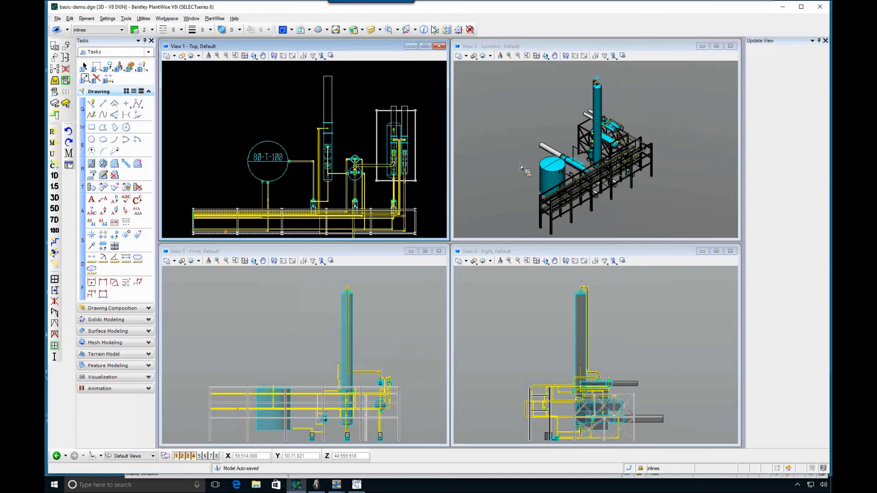
pyautogui.doubleClick(541, 48)
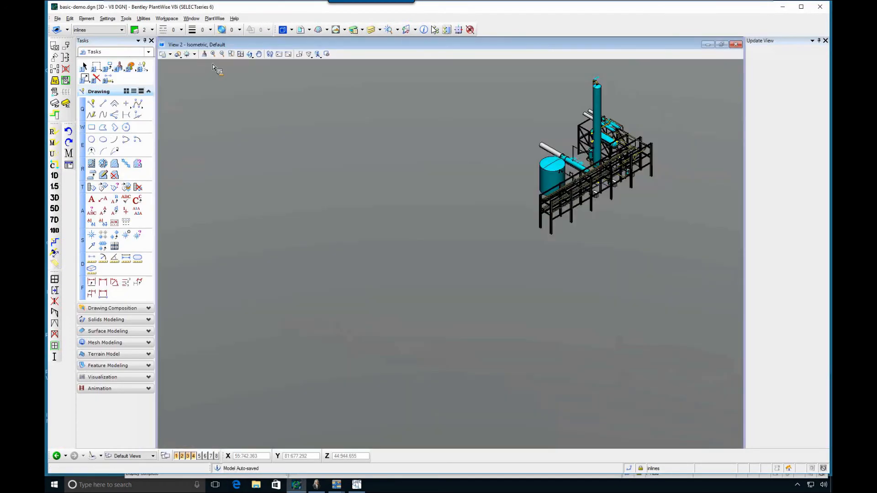
pyautogui.click(249, 54)
pyautogui.press('4')
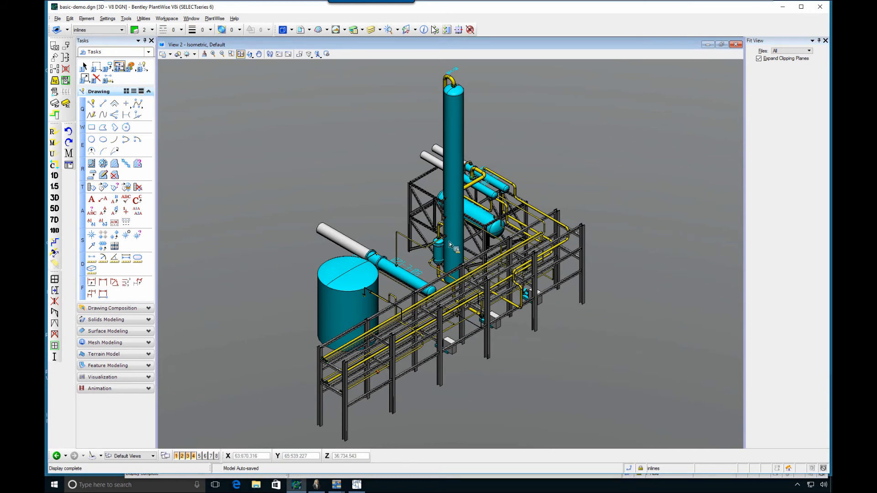
pyautogui.click(782, 7)
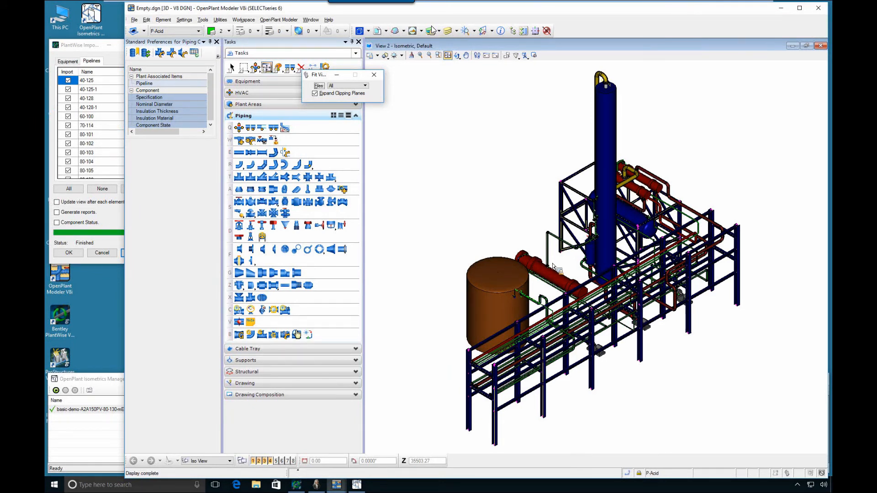
# Minimize the modeler, close the import dialog and Isometrics Manager, and view the Download.png image of the PlantWise download page
pyautogui.click(780, 10)
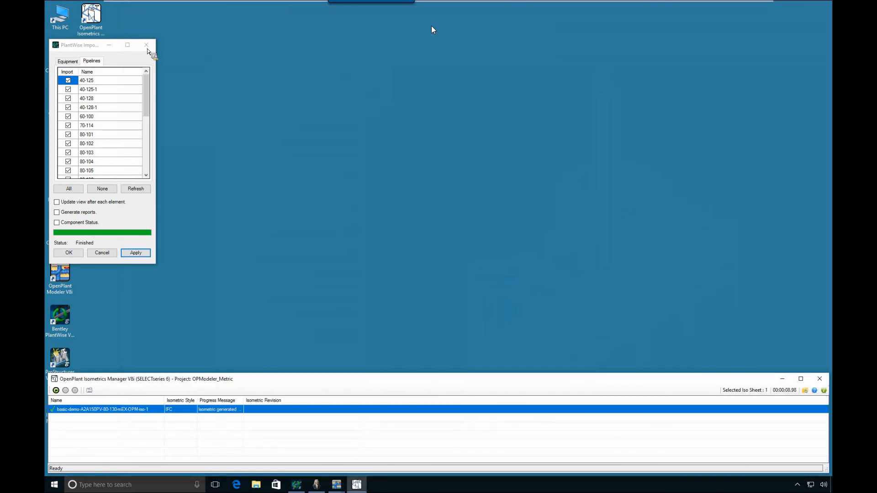
pyautogui.click(819, 380)
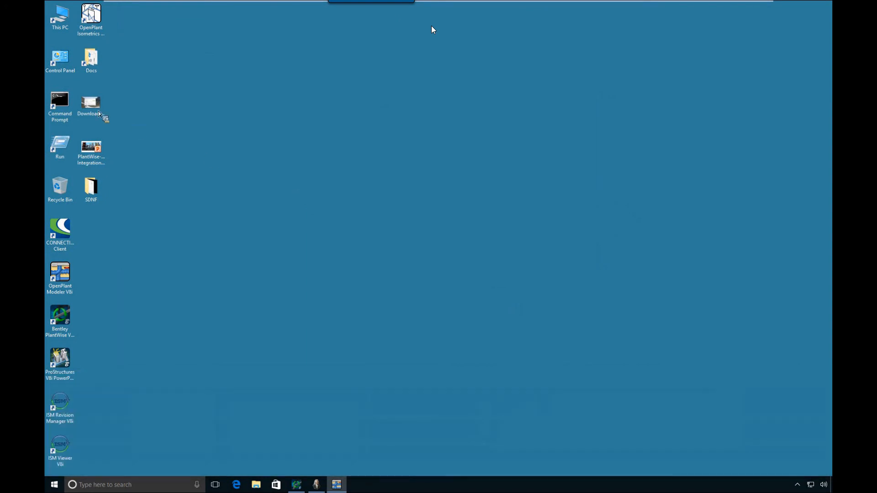
pyautogui.doubleClick(97, 111)
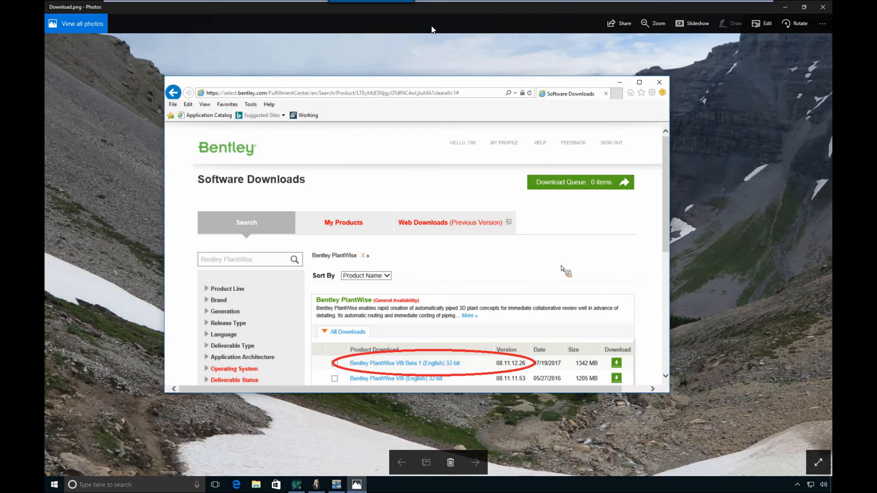
pyautogui.click(823, 7)
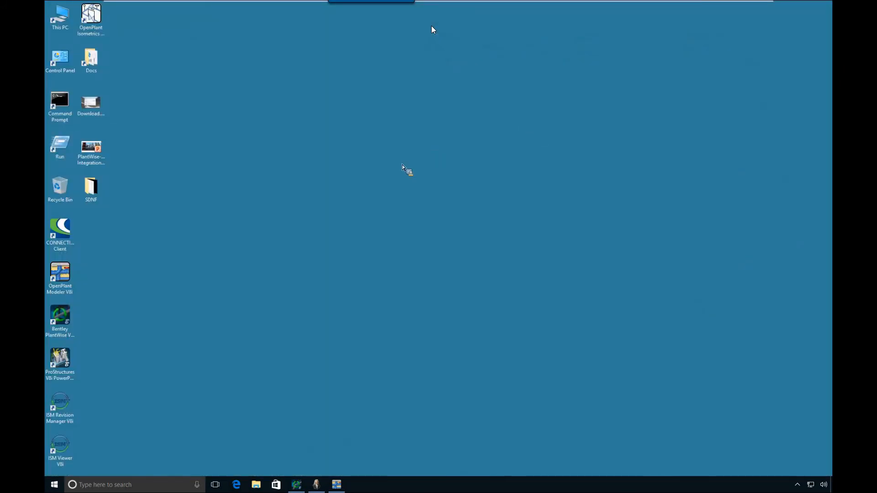
# Open "Importing PlantWise data into OPM.pdf" from the PlantWise Documentation folder, review its table of contents, and close it
pyautogui.doubleClick(98, 73)
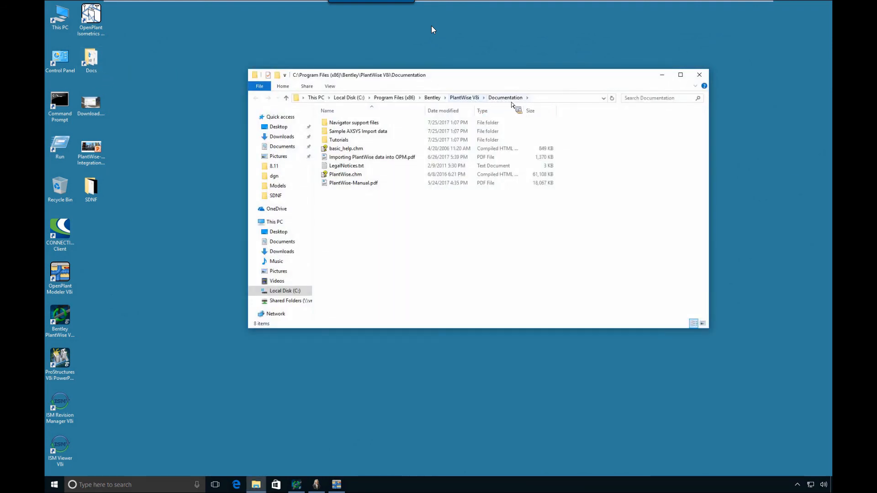
pyautogui.click(339, 158)
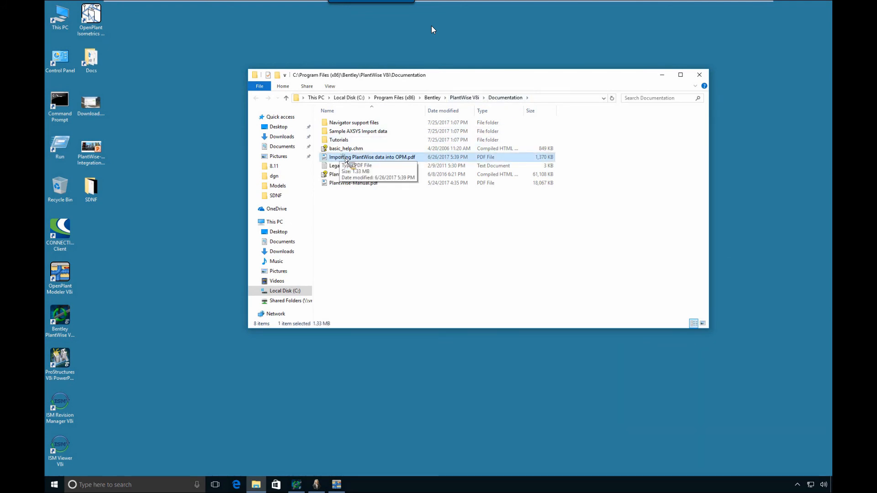
pyautogui.doubleClick(346, 157)
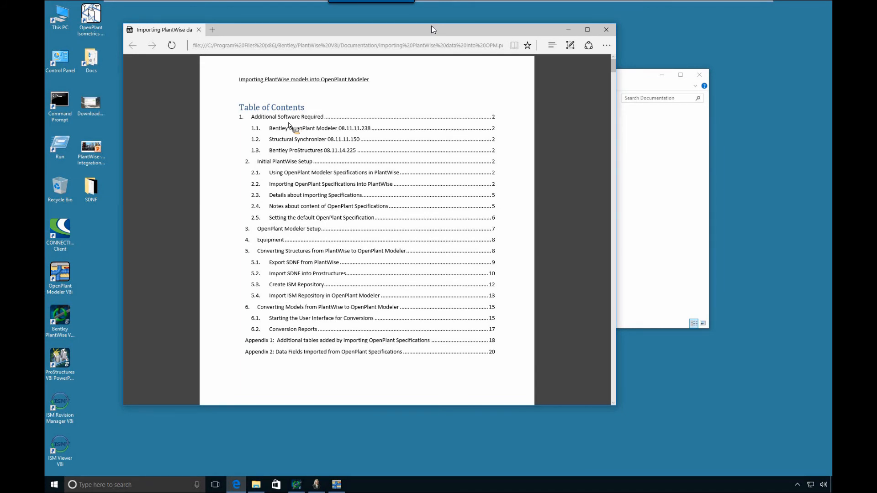
pyautogui.scroll(-1, 290, 203)
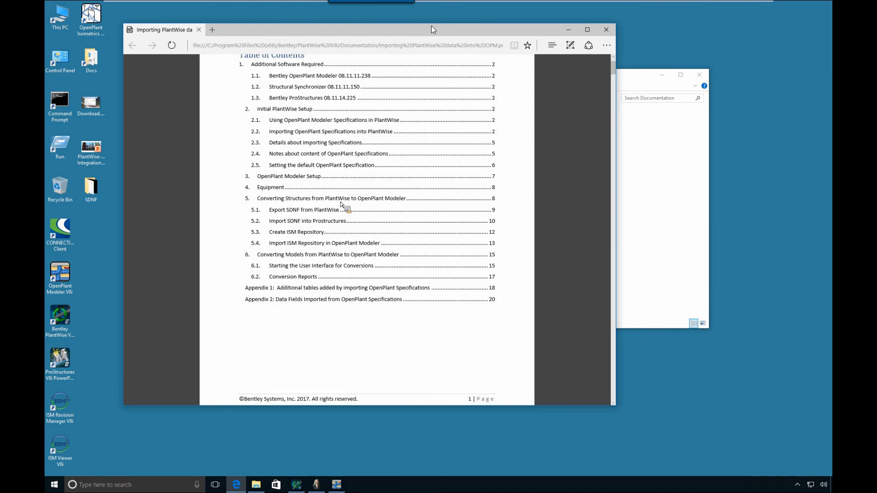
pyautogui.click(609, 32)
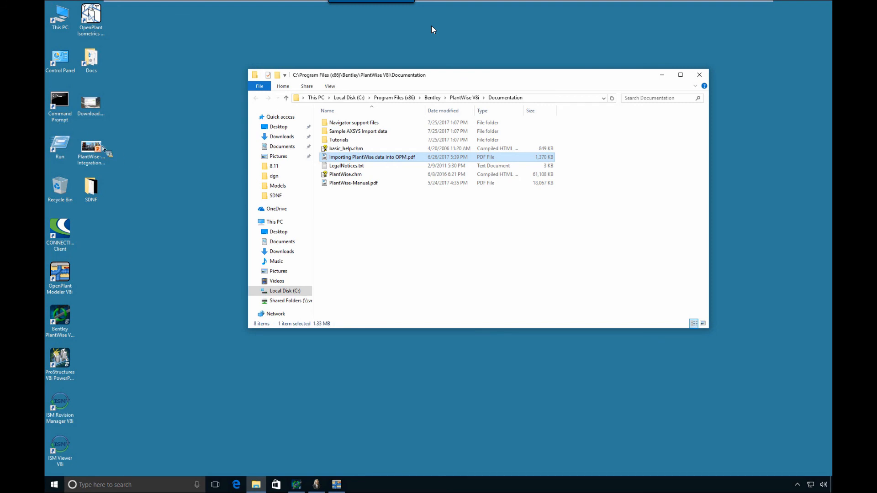
# Reopen "Importing PlantWise data into OPM.pdf" and go to the Equipment section to examine which classes import as parametric equipment
pyautogui.moveTo(88, 136); pyautogui.dragTo(373, 160)
pyautogui.doubleClick(371, 157)
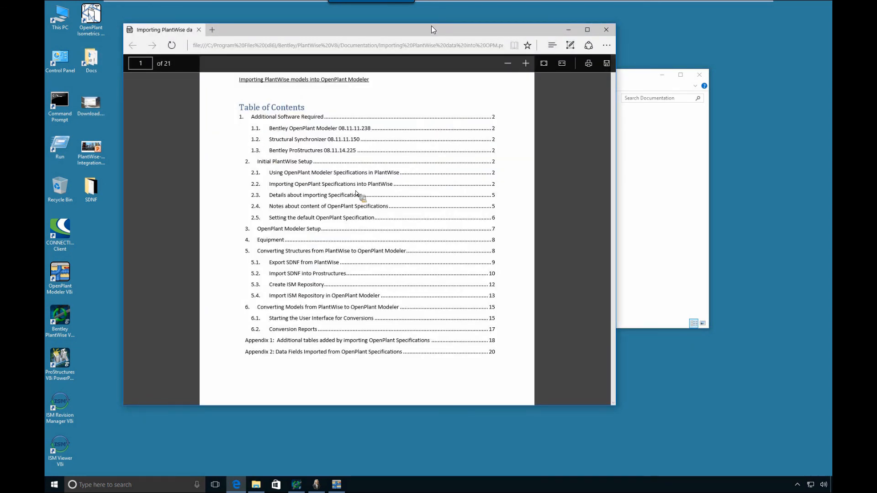
pyautogui.click(276, 241)
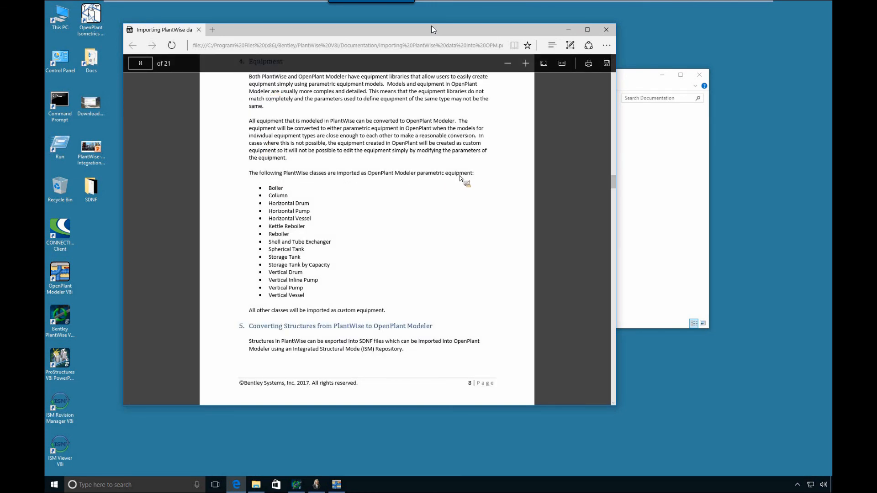
pyautogui.moveTo(465, 177); pyautogui.dragTo(441, 178)
# Return to the start of the import guide and examine the Additional Software Required section
pyautogui.moveTo(615, 181); pyautogui.dragTo(615, 182)
pyautogui.moveTo(608, 109); pyautogui.dragTo(590, 72)
pyautogui.scroll(4, 291, 168)
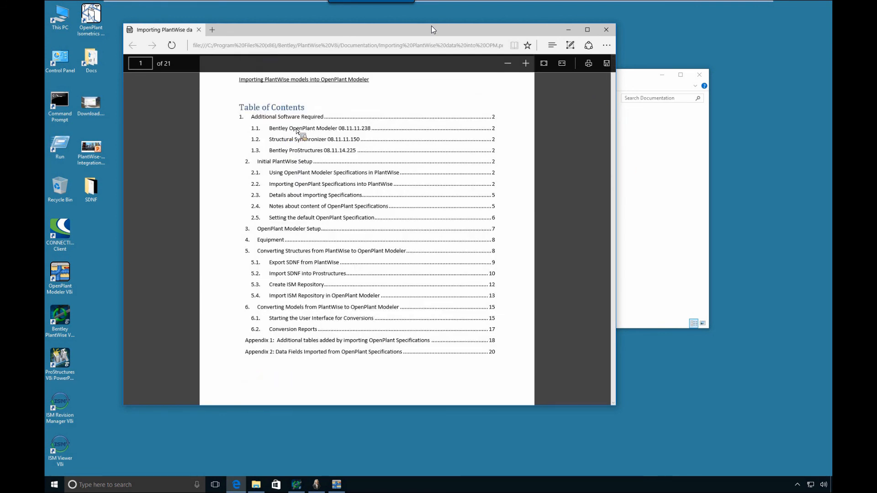
pyautogui.scroll(-10, 362, 133)
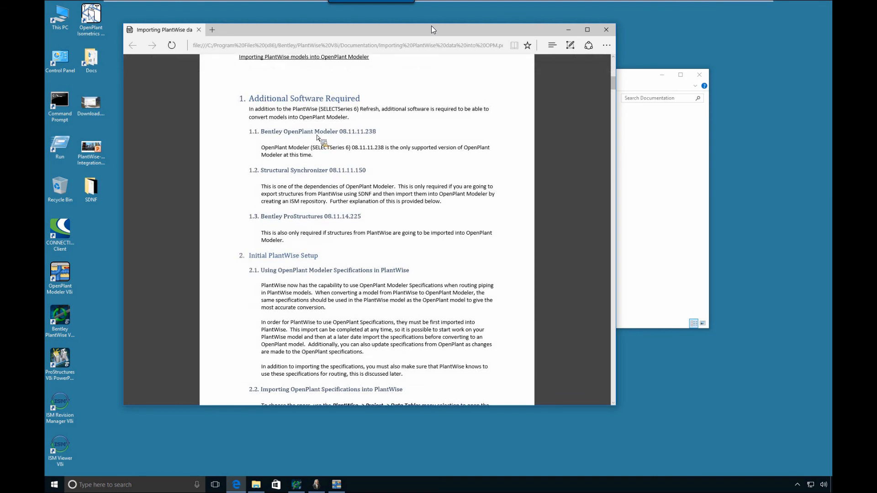